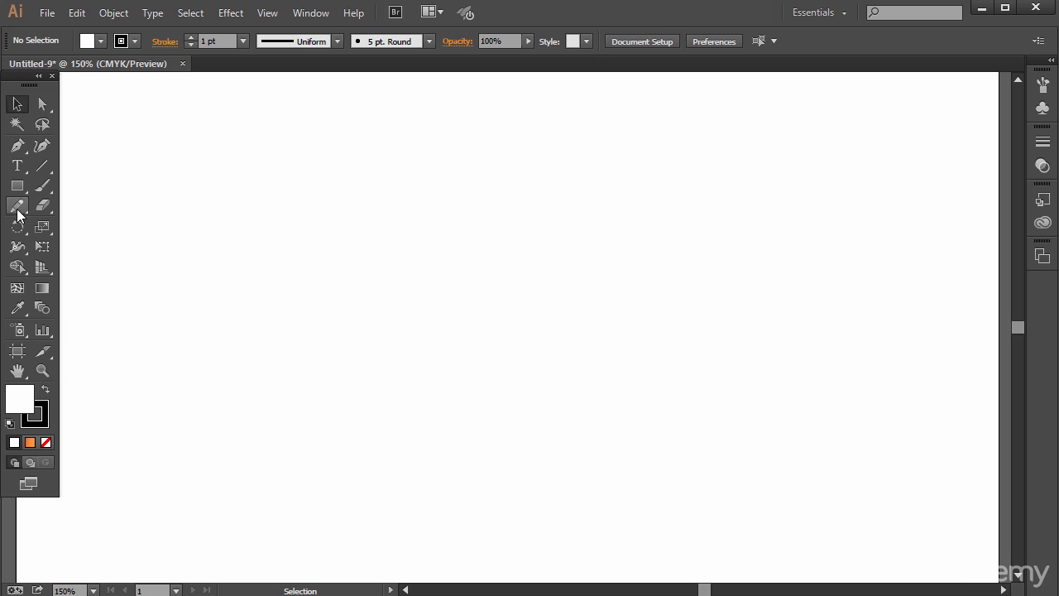
- Create the text NEUMAN in the artboard's upper area, enlarge it to about 96 pt and shift it slightly
{"action": "left_click", "coordinate": [17, 166]}
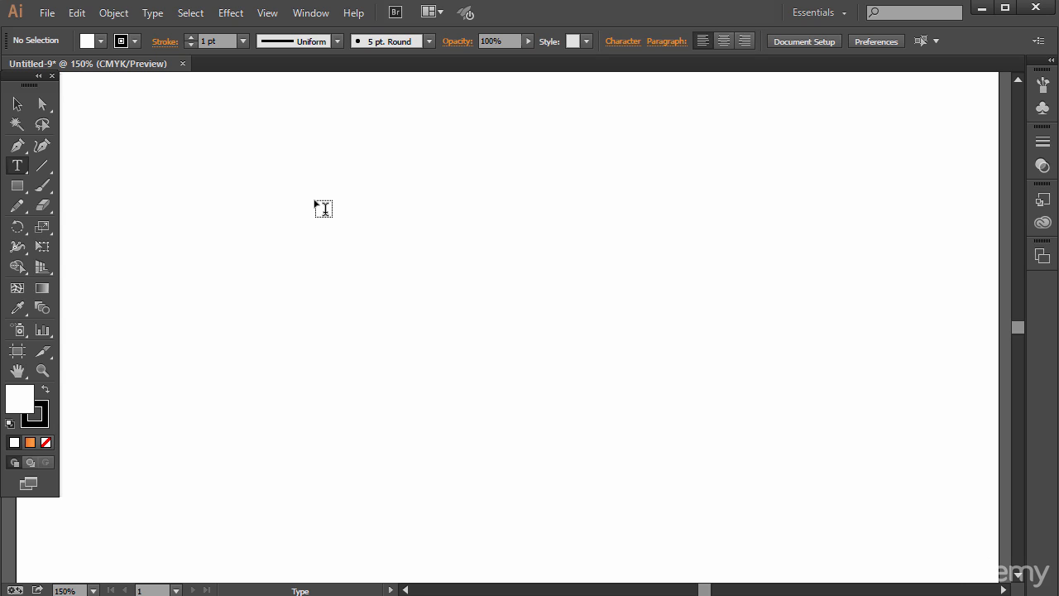
{"action": "left_click", "coordinate": [351, 231]}
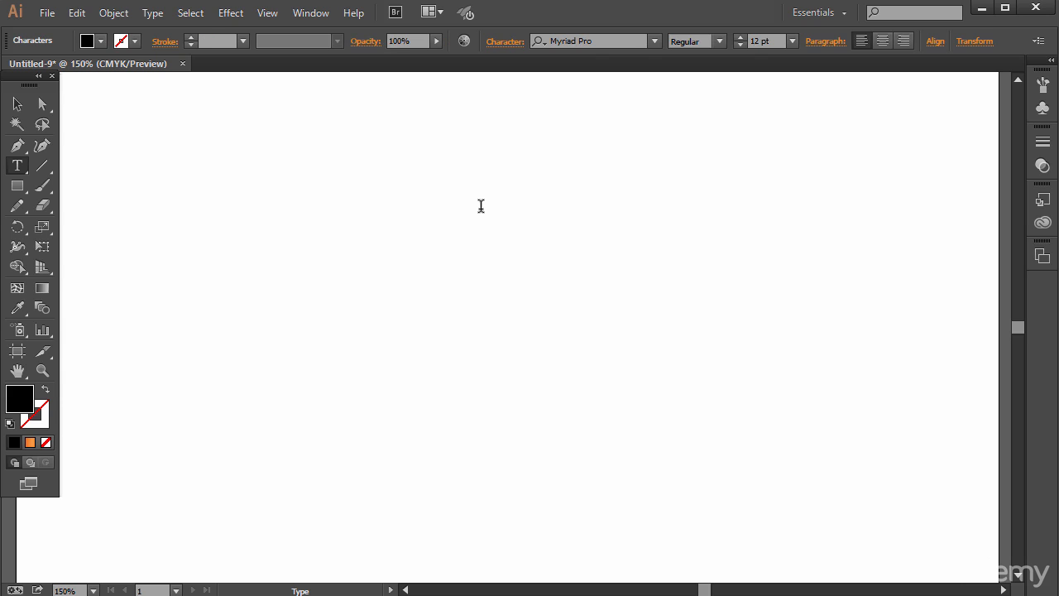
{"action": "type", "text": "NEUMAN"}
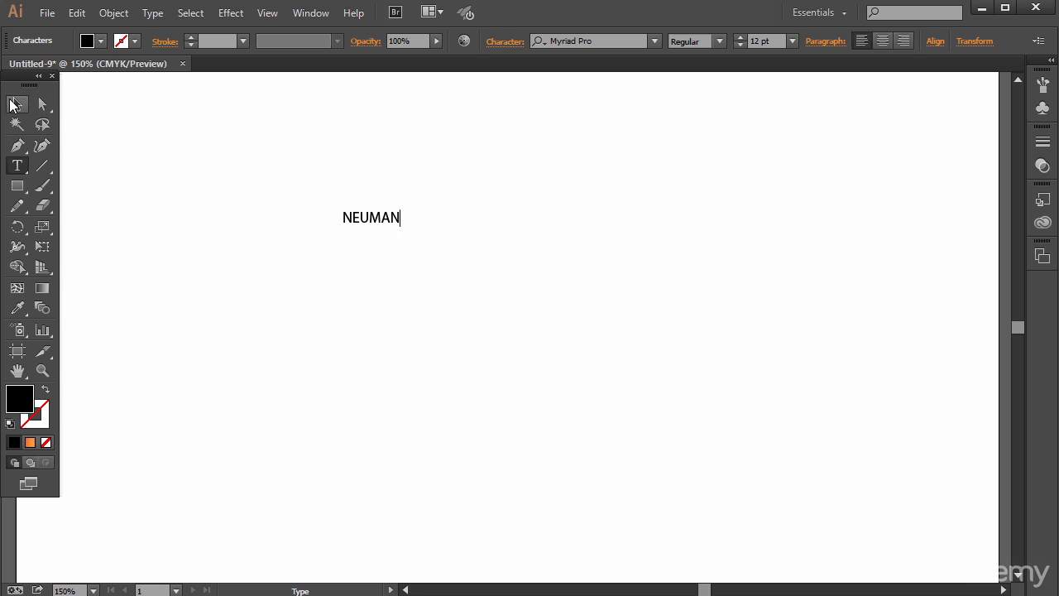
{"action": "left_click", "coordinate": [14, 104]}
{"action": "left_click_drag", "start_coordinate": [401, 225], "coordinate": [823, 495]}
{"action": "left_click_drag", "start_coordinate": [579, 279], "coordinate": [502, 265]}
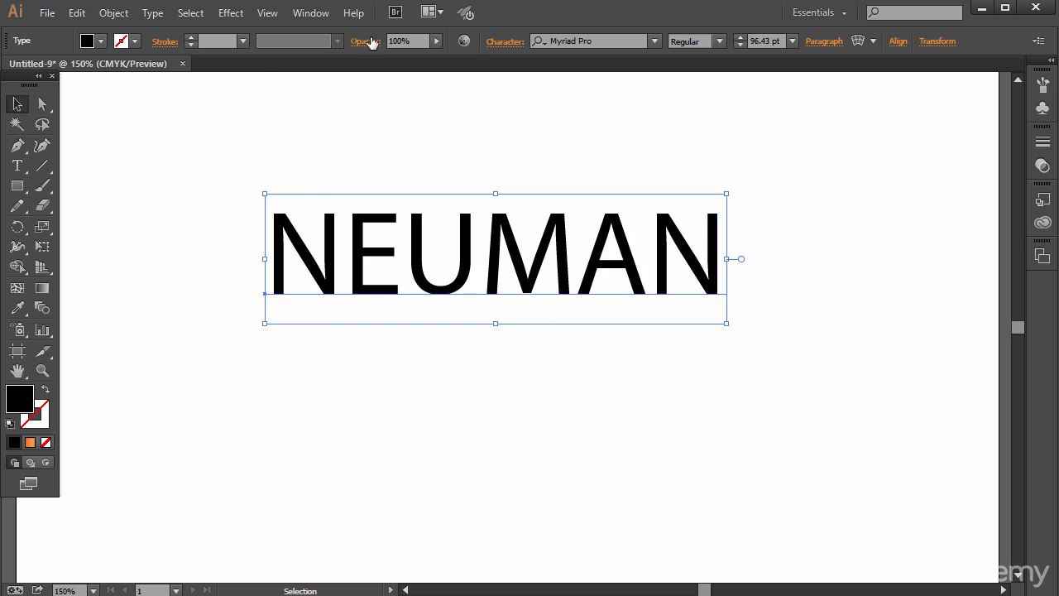
{"action": "left_click", "coordinate": [267, 12]}
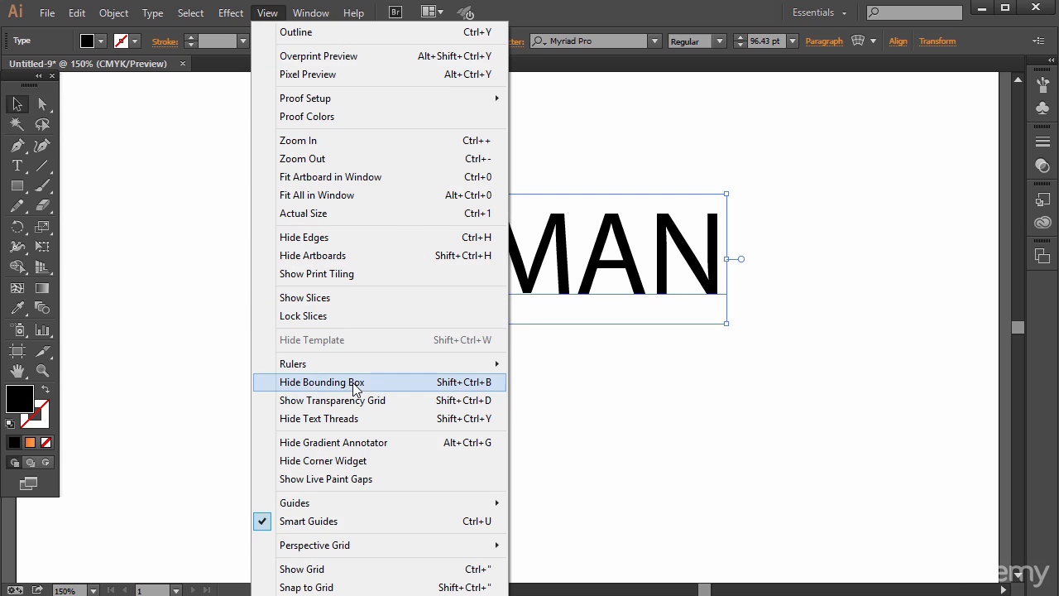
{"action": "left_click", "coordinate": [573, 269]}
{"action": "key", "text": "ctrl+z"}
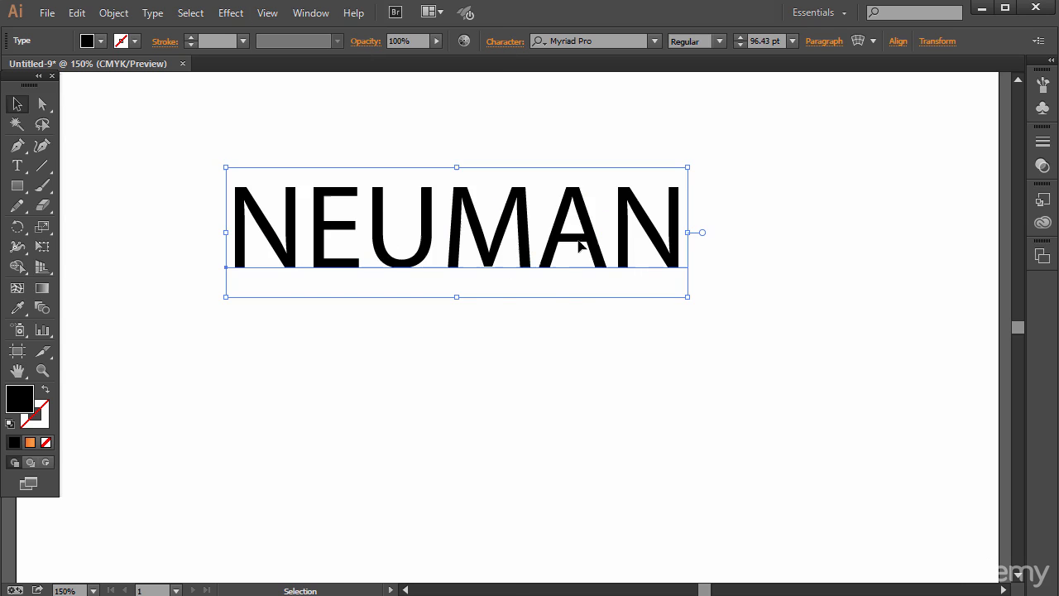
- Enlarge the NEUMAN text proportionally to about 140 pt and centre it across the artboard's upper area
{"action": "left_click_drag", "start_coordinate": [683, 300], "coordinate": [872, 416]}
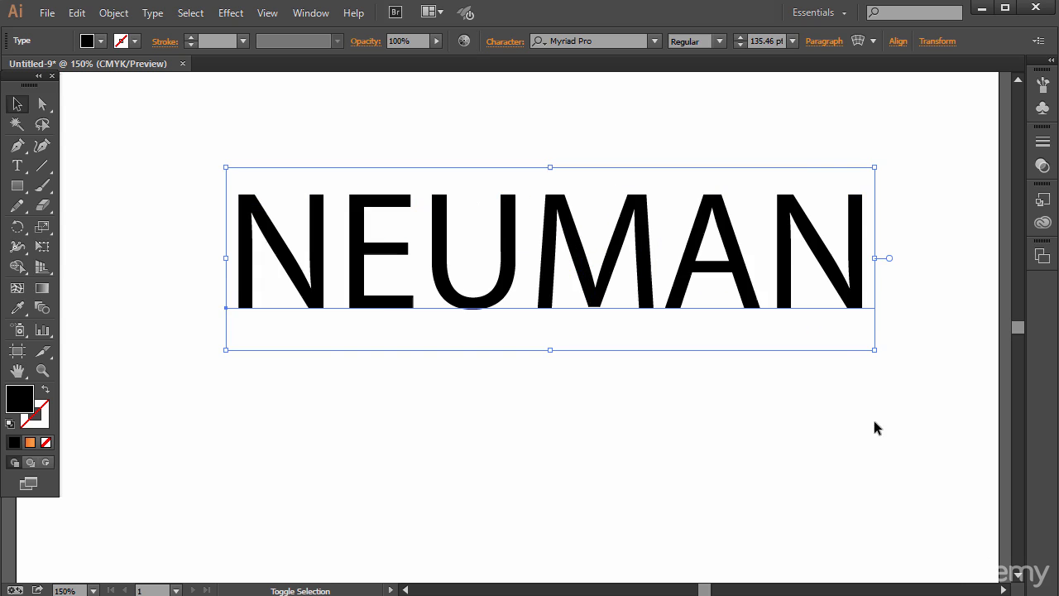
{"action": "left_click_drag", "start_coordinate": [803, 300], "coordinate": [723, 285]}
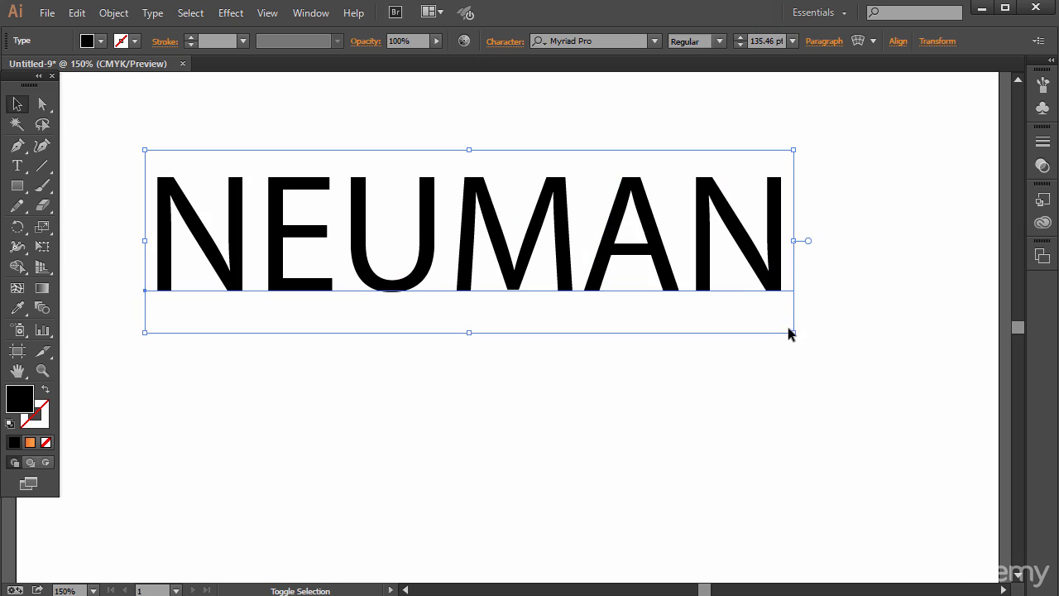
{"action": "left_click_drag", "start_coordinate": [789, 332], "coordinate": [951, 473]}
{"action": "left_click_drag", "start_coordinate": [923, 372], "coordinate": [815, 338]}
{"action": "left_click_drag", "start_coordinate": [597, 194], "coordinate": [632, 199]}
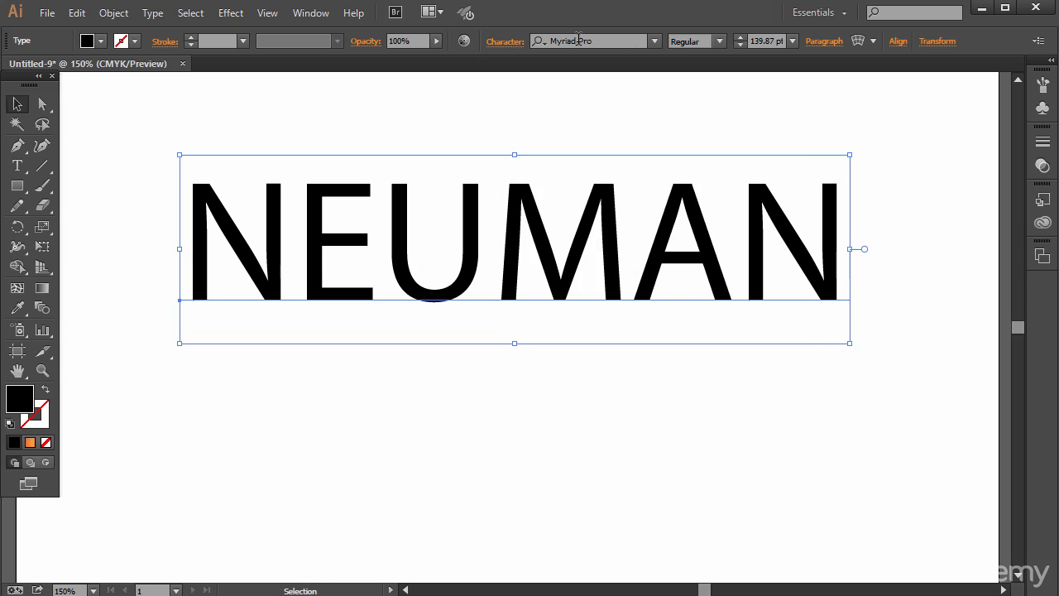
- Change the font of the whole NEUMAN text to Hobo Std Medium
{"action": "key", "text": "t"}
{"action": "left_click", "coordinate": [426, 234]}
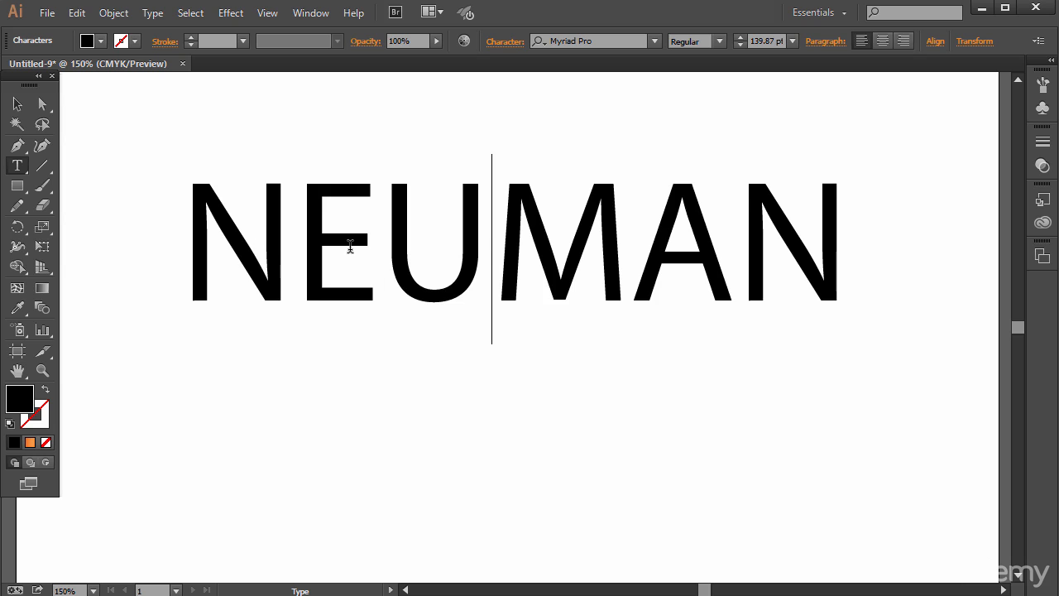
{"action": "key", "text": "ctrl+a"}
{"action": "left_click", "coordinate": [655, 42]}
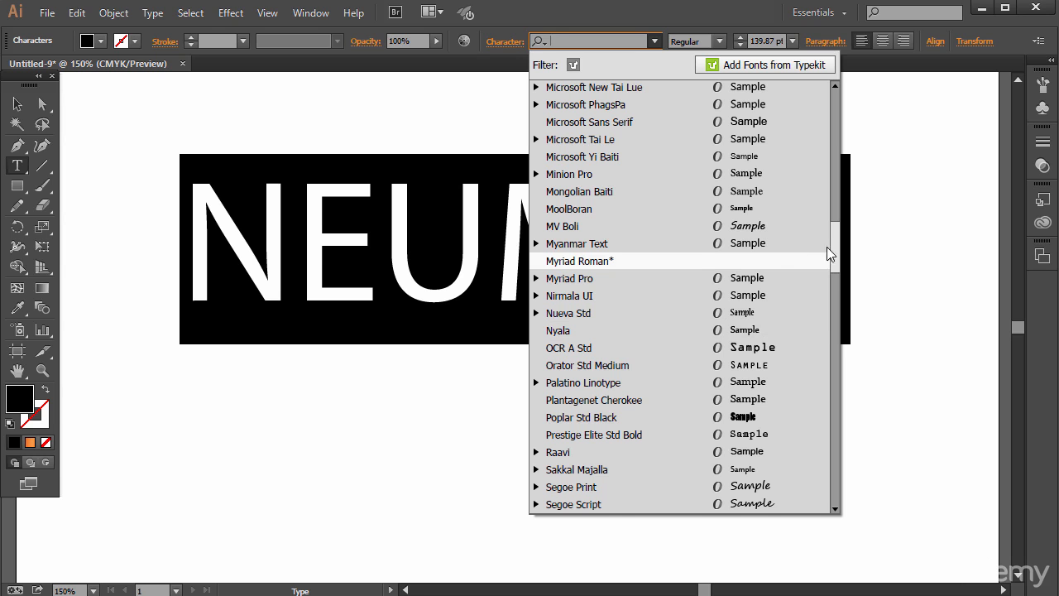
{"action": "left_click", "coordinate": [838, 199]}
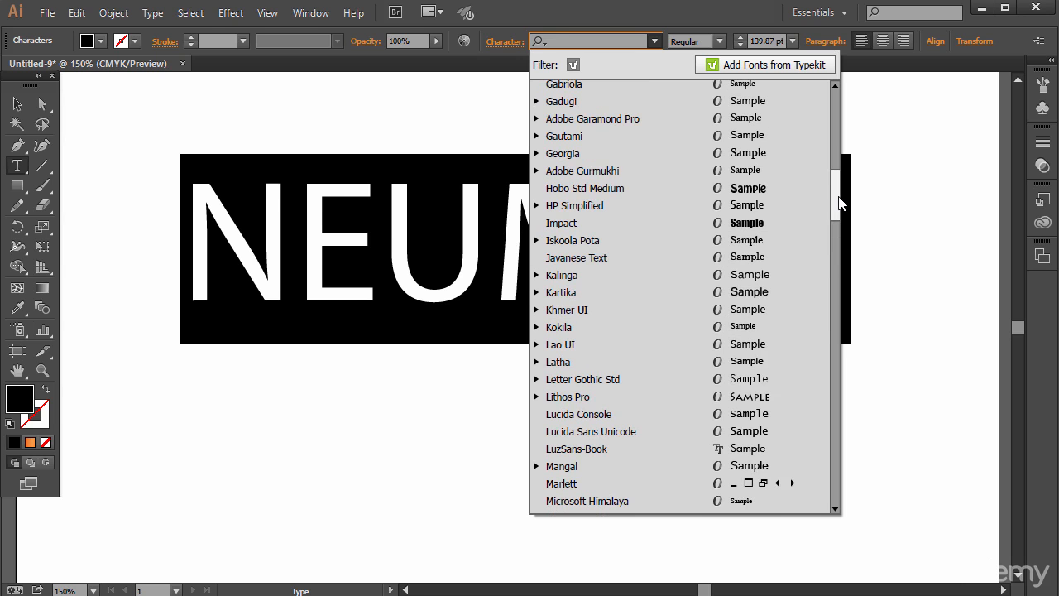
{"action": "left_click", "coordinate": [761, 196]}
{"action": "left_click", "coordinate": [568, 230]}
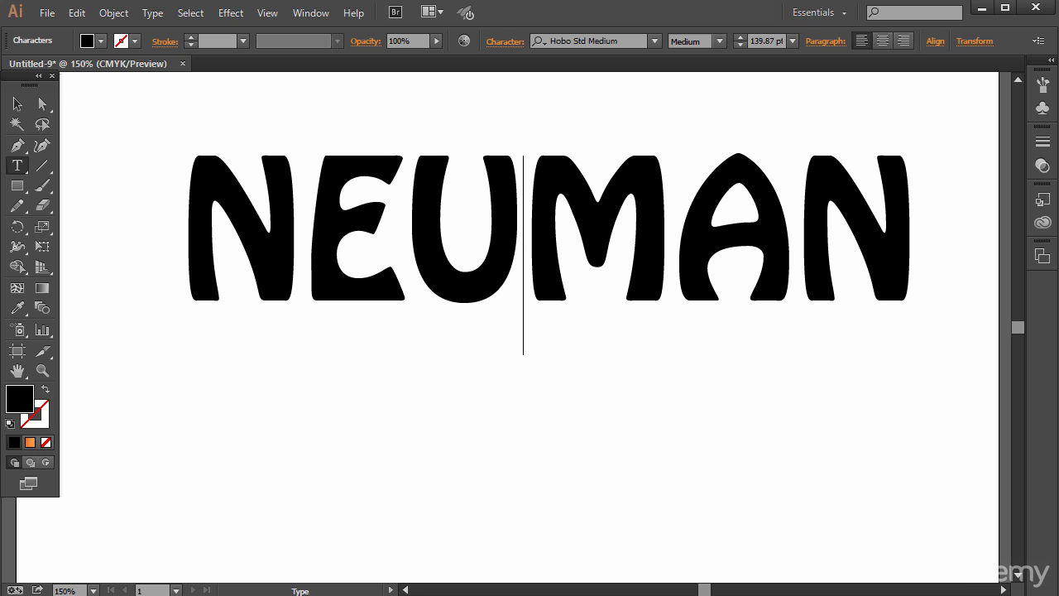
- Duplicate the NEUMAN text directly below the original and replace the copy's wording with SURFBOARDS as one word
{"action": "left_click", "coordinate": [18, 105]}
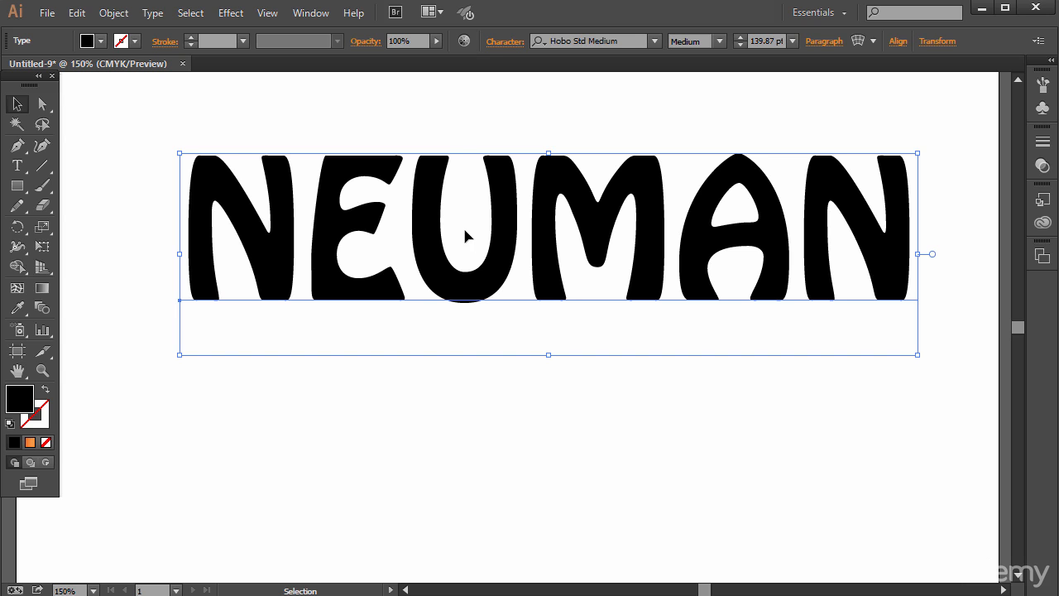
{"action": "left_click_drag", "start_coordinate": [461, 218], "coordinate": [461, 371], "text": "alt+shift"}
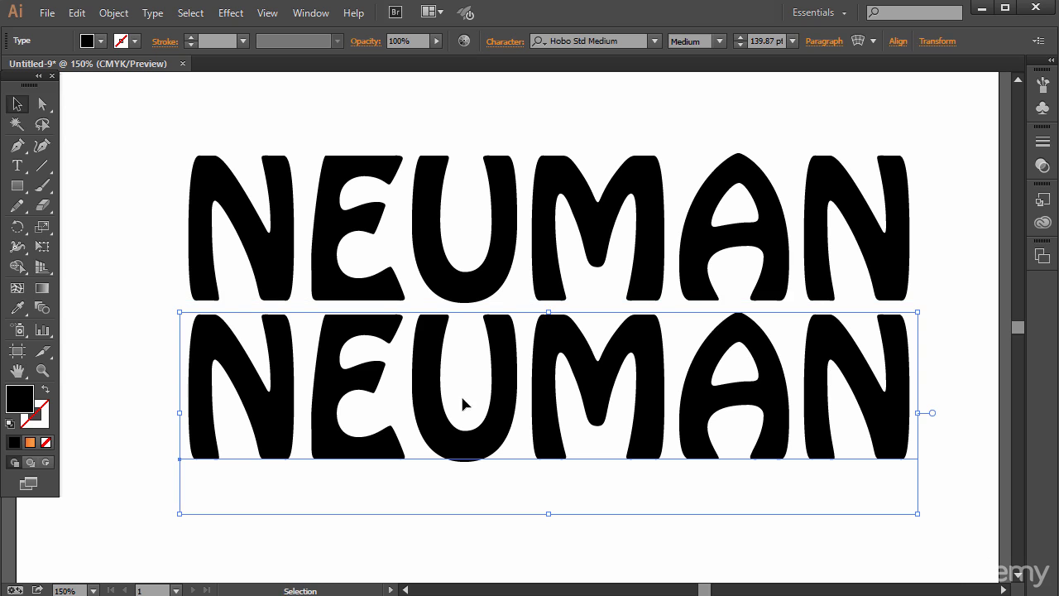
{"action": "double_click", "coordinate": [462, 404]}
{"action": "double_click", "coordinate": [273, 383]}
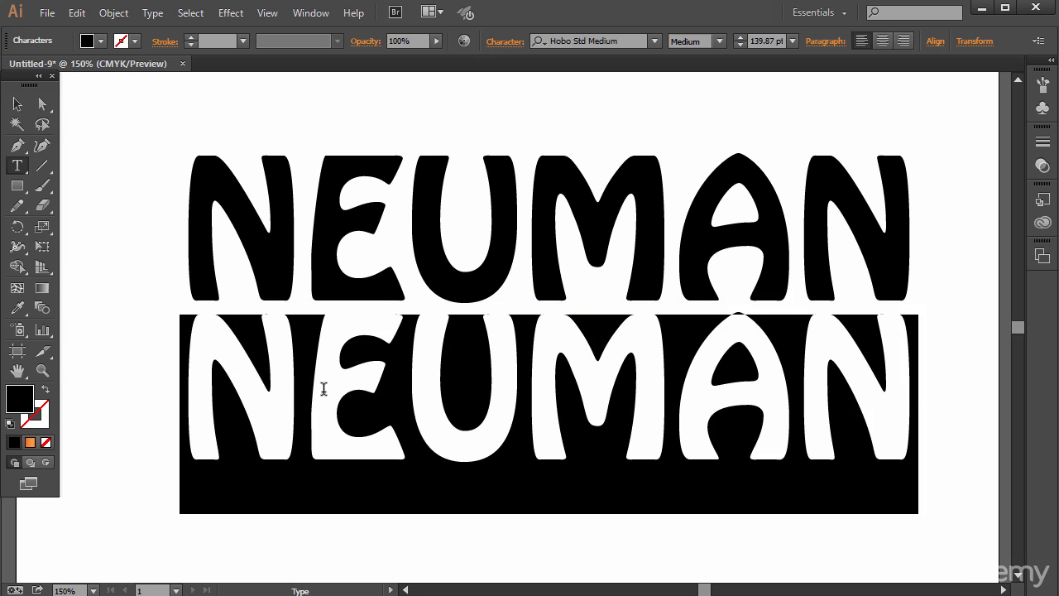
{"action": "type", "text": "SURF BOARDS"}
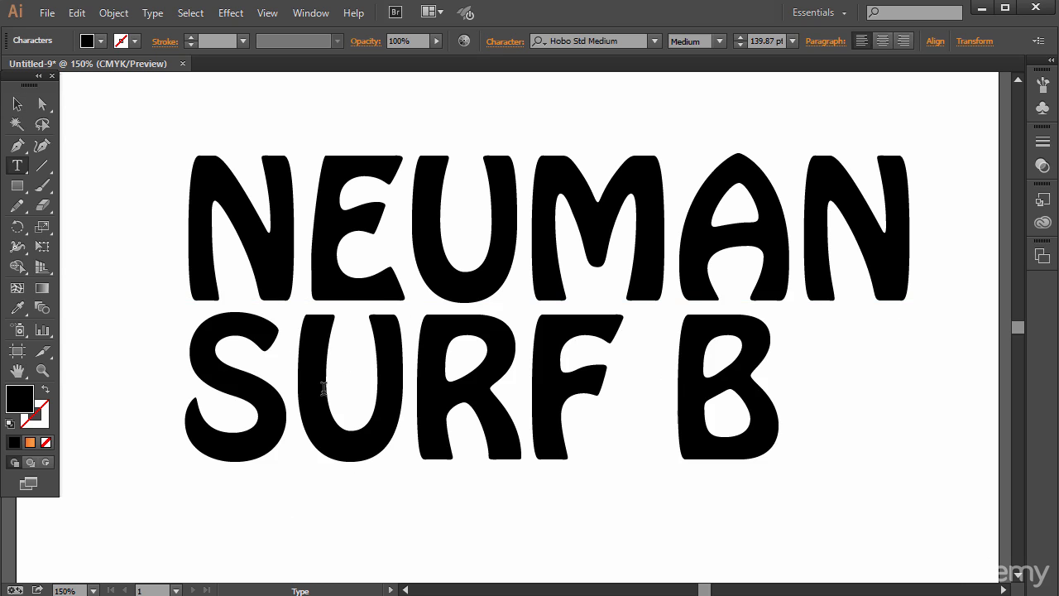
{"action": "key", "text": "Home"}
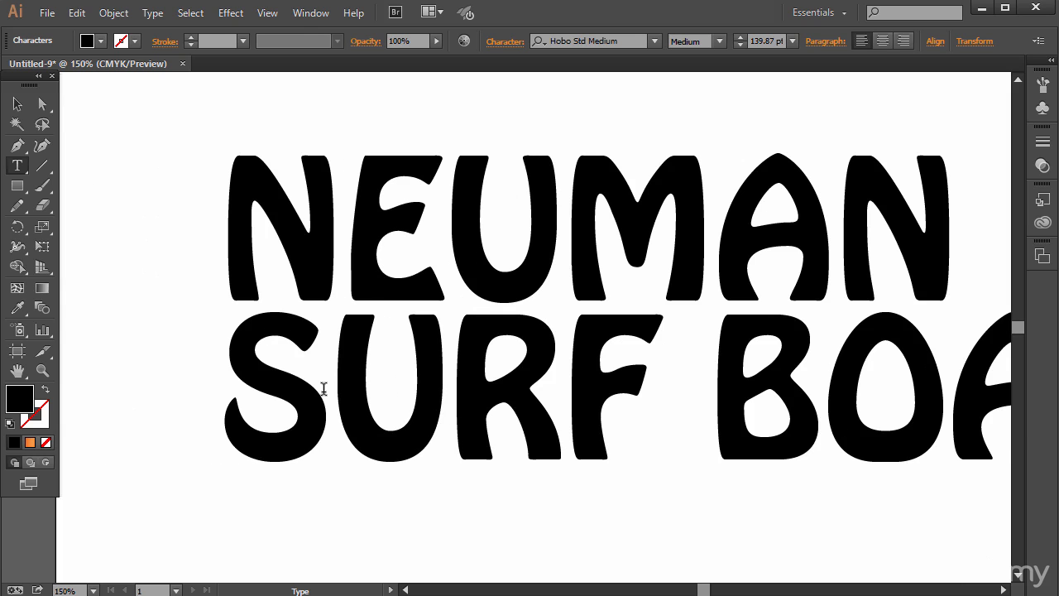
{"action": "key", "text": "Right"}
{"action": "key", "text": "Right"}
{"action": "key", "text": "Right"}
{"action": "key", "text": "Right"}
{"action": "key", "text": "Right"}
{"action": "key", "text": "BackSpace"}
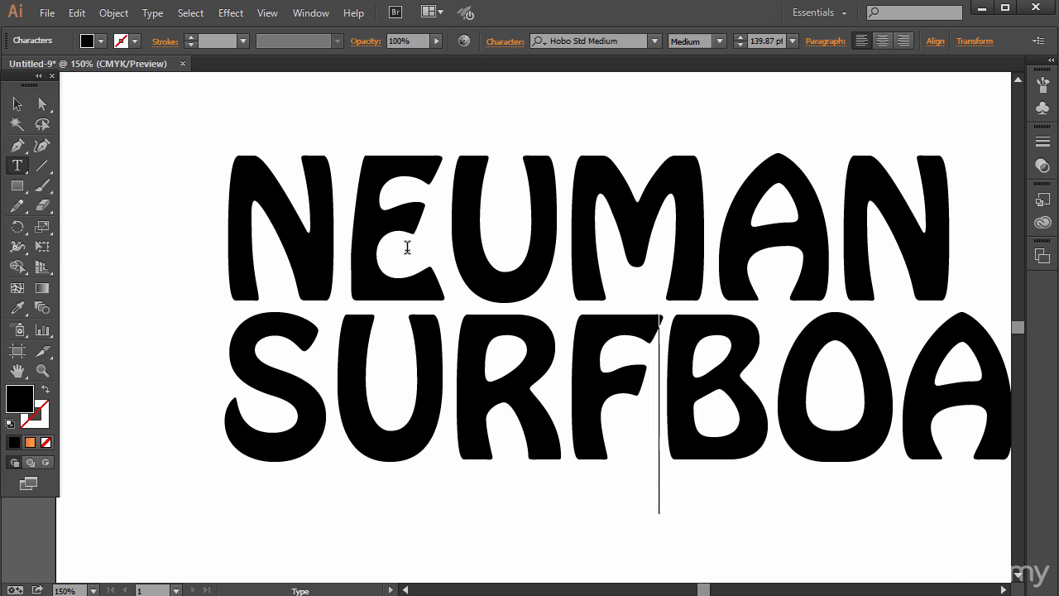
- Change the font of the whole SURFBOARDS text to Gautami
{"action": "key", "text": "ctrl+a"}
{"action": "left_click", "coordinate": [654, 41]}
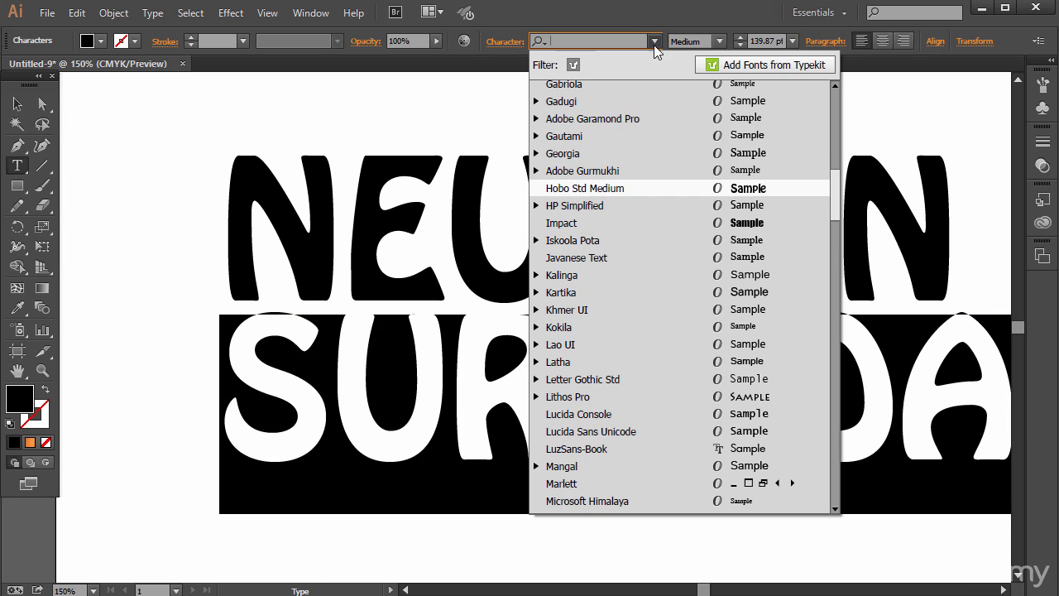
{"action": "left_click", "coordinate": [645, 137]}
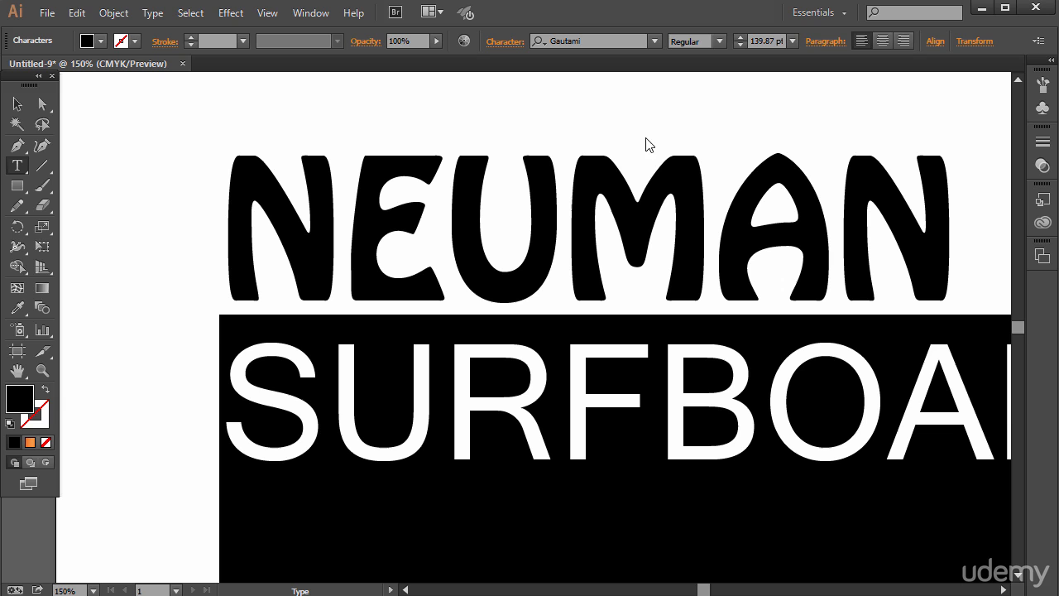
- Scale the SURFBOARDS text to about 92 pt and place it just below NEUMAN, matching that word's width
{"action": "left_click", "coordinate": [18, 103]}
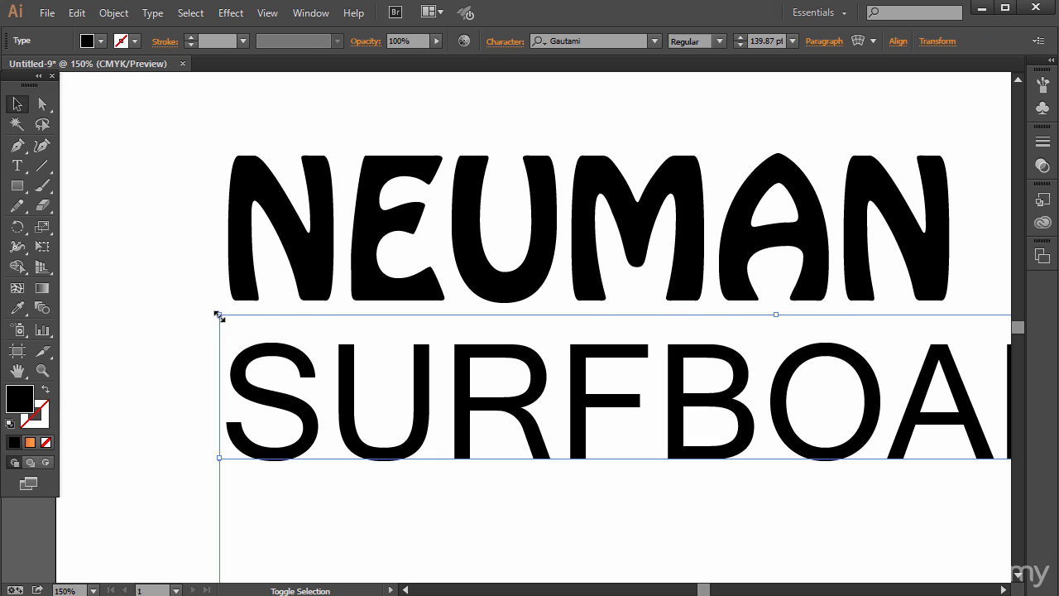
{"action": "left_click_drag", "start_coordinate": [218, 315], "coordinate": [765, 454]}
{"action": "left_click_drag", "start_coordinate": [884, 523], "coordinate": [338, 364]}
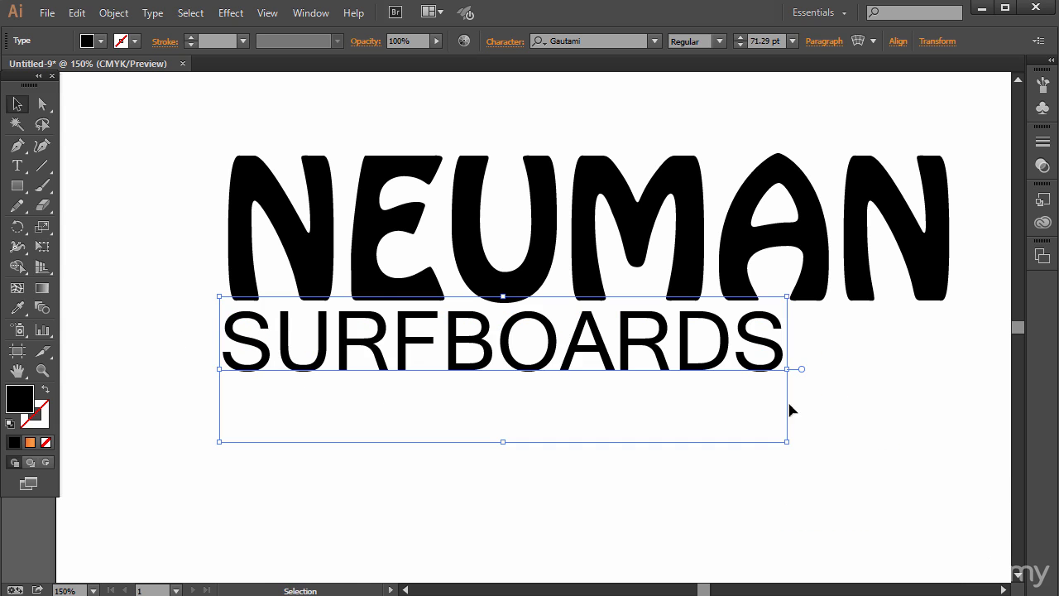
{"action": "left_click_drag", "start_coordinate": [787, 442], "coordinate": [964, 488]}
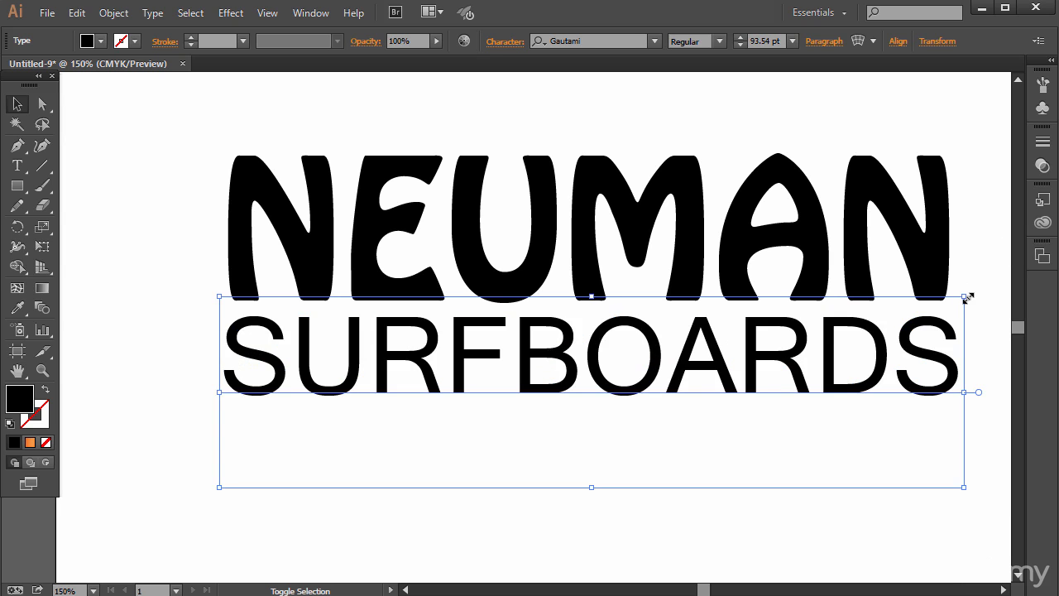
{"action": "left_click_drag", "start_coordinate": [964, 296], "coordinate": [962, 301]}
{"action": "left_click_drag", "start_coordinate": [521, 327], "coordinate": [517, 344]}
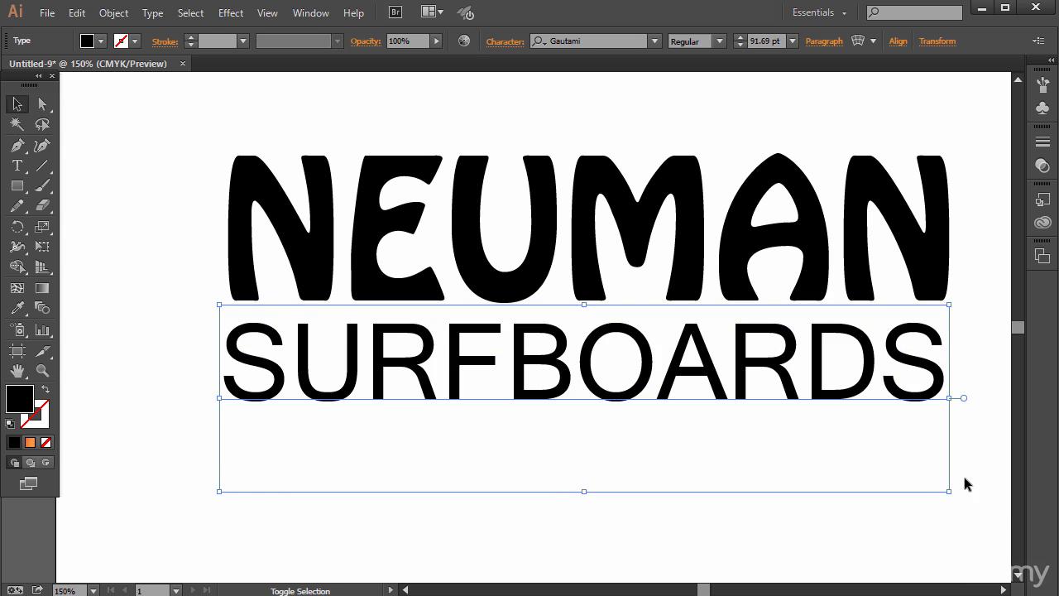
{"action": "mouse_move", "coordinate": [949, 492]}
{"action": "left_mouse_down"}
{"action": "mouse_move", "coordinate": [928, 486]}
{"action": "mouse_move", "coordinate": [951, 497]}
{"action": "left_mouse_up"}
{"action": "left_click", "coordinate": [749, 504]}
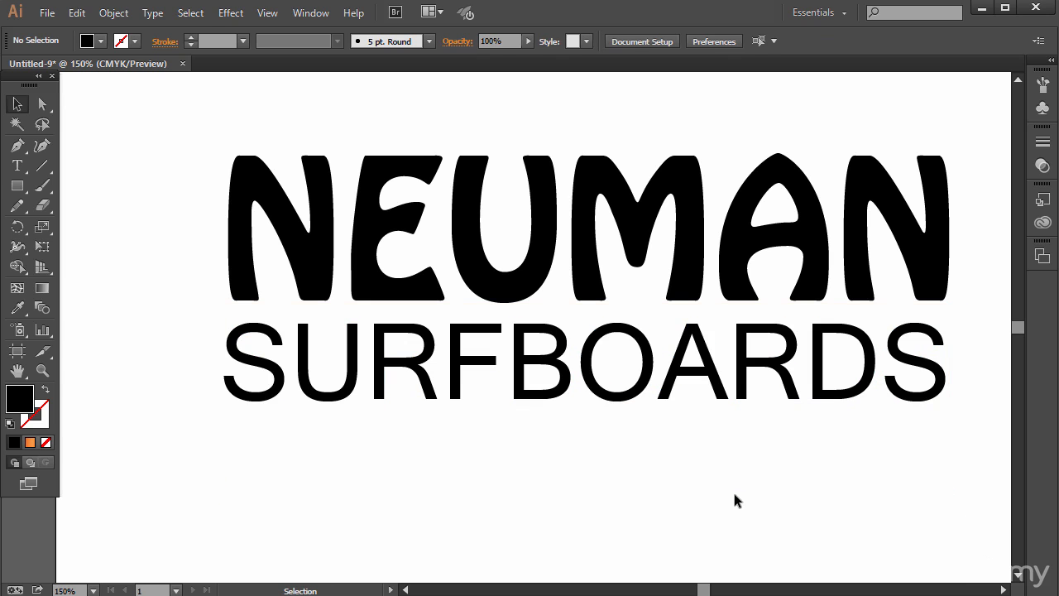
- Shrink the SURFBOARDS text proportionally to about 59 pt, keeping its upper-left corner fixed under NEUMAN
{"action": "left_click", "coordinate": [683, 383]}
{"action": "key", "text": "t"}
{"action": "left_click_drag", "start_coordinate": [287, 363], "coordinate": [943, 374]}
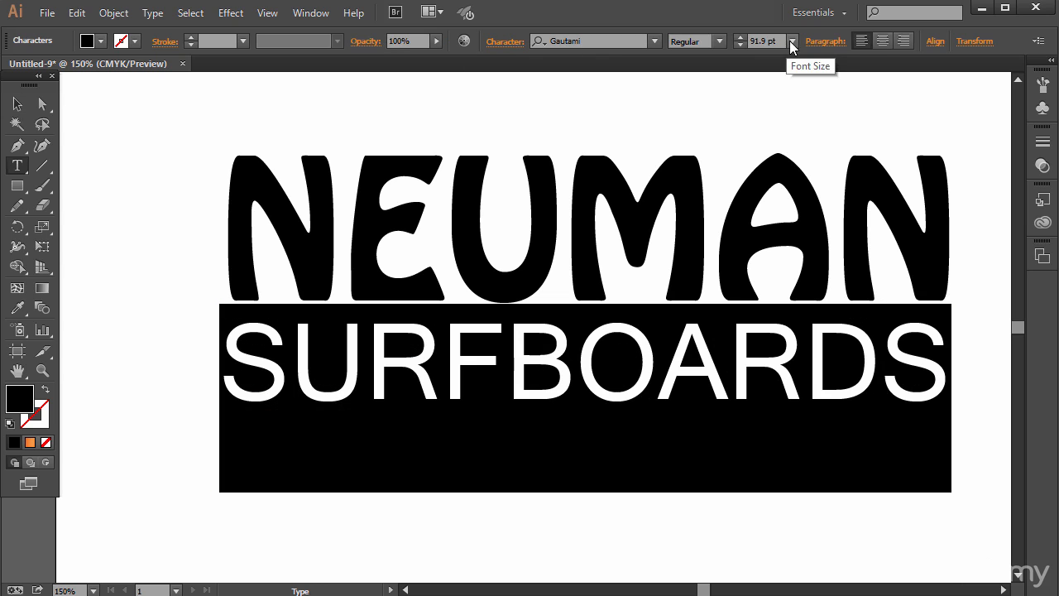
{"action": "left_click", "coordinate": [17, 103]}
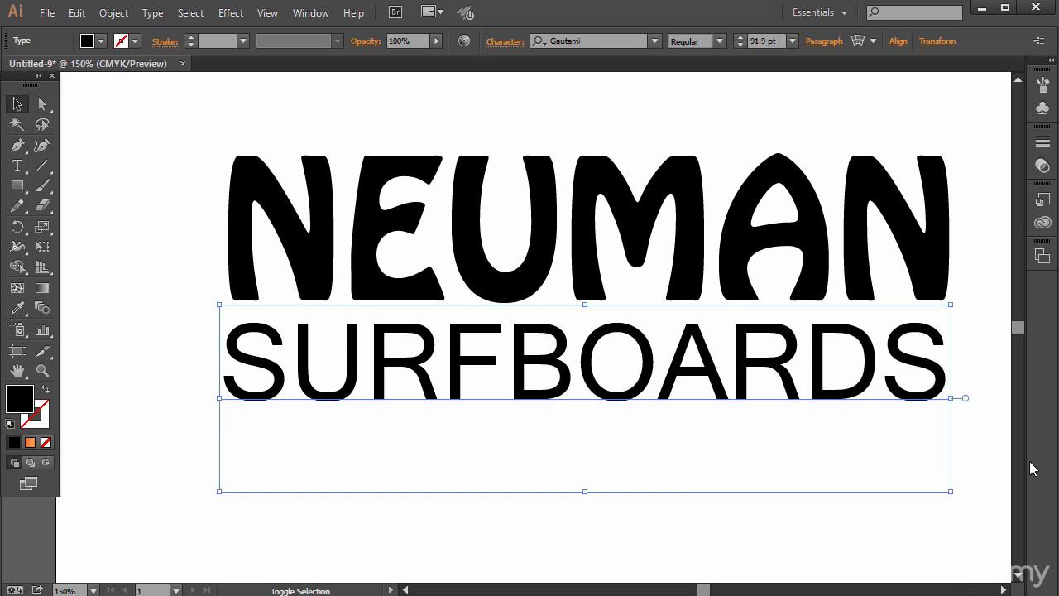
{"action": "left_click_drag", "start_coordinate": [948, 491], "coordinate": [686, 425]}
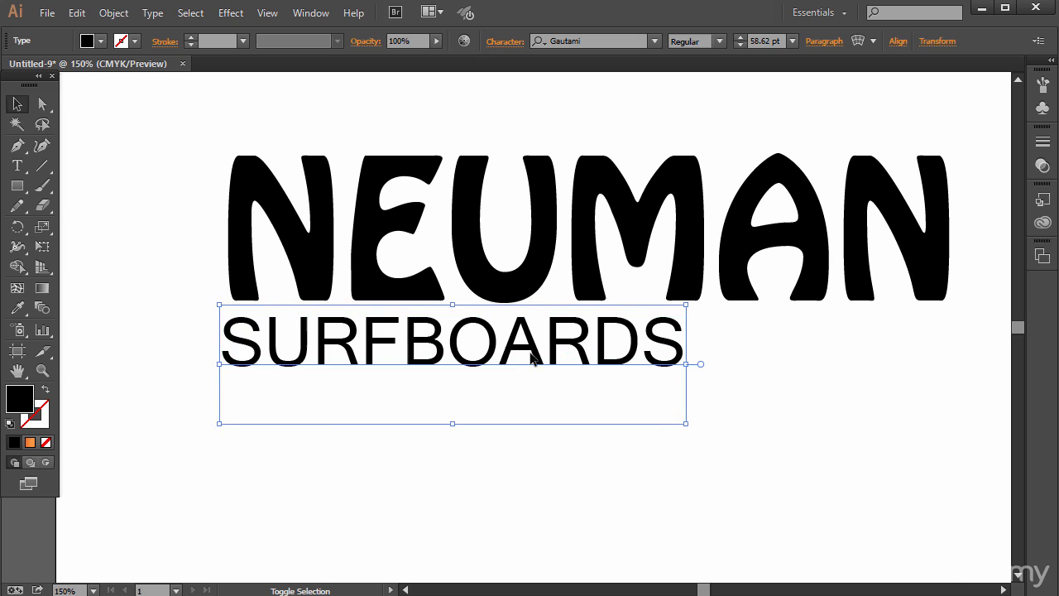
- Select the whole SURFBOARDS text and show its character settings in a panel just below the NEUMAN line
{"action": "key", "text": "t"}
{"action": "left_click_drag", "start_coordinate": [218, 336], "coordinate": [756, 316]}
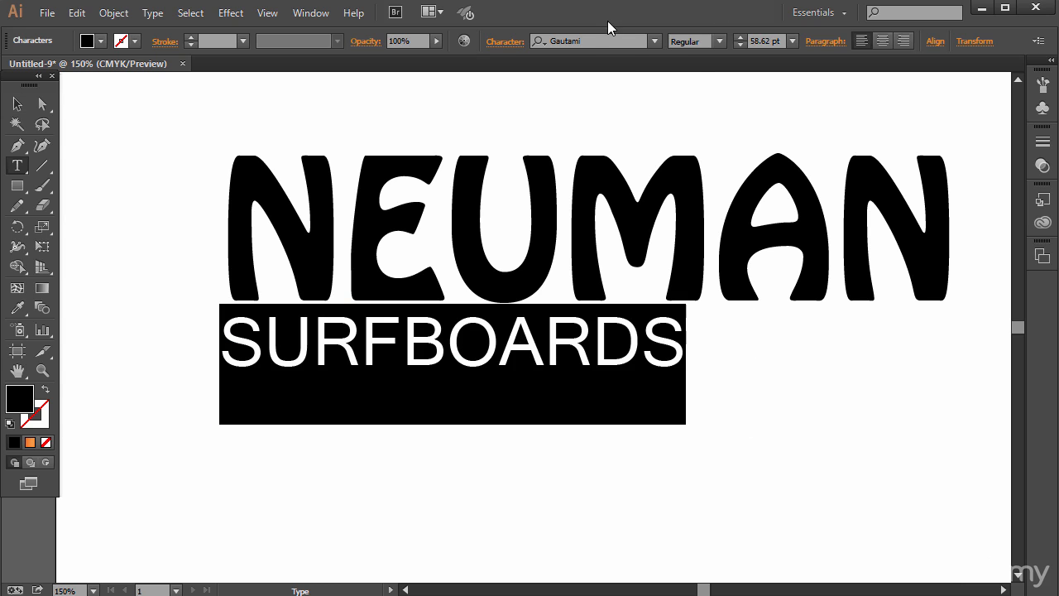
{"action": "left_click", "coordinate": [300, 14]}
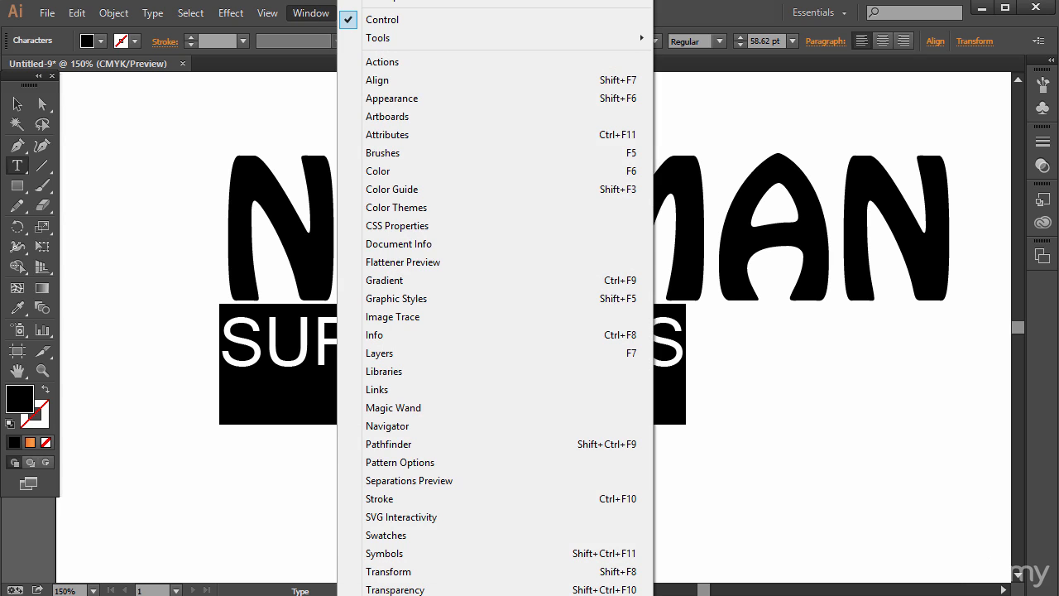
{"action": "left_click", "coordinate": [696, 595]}
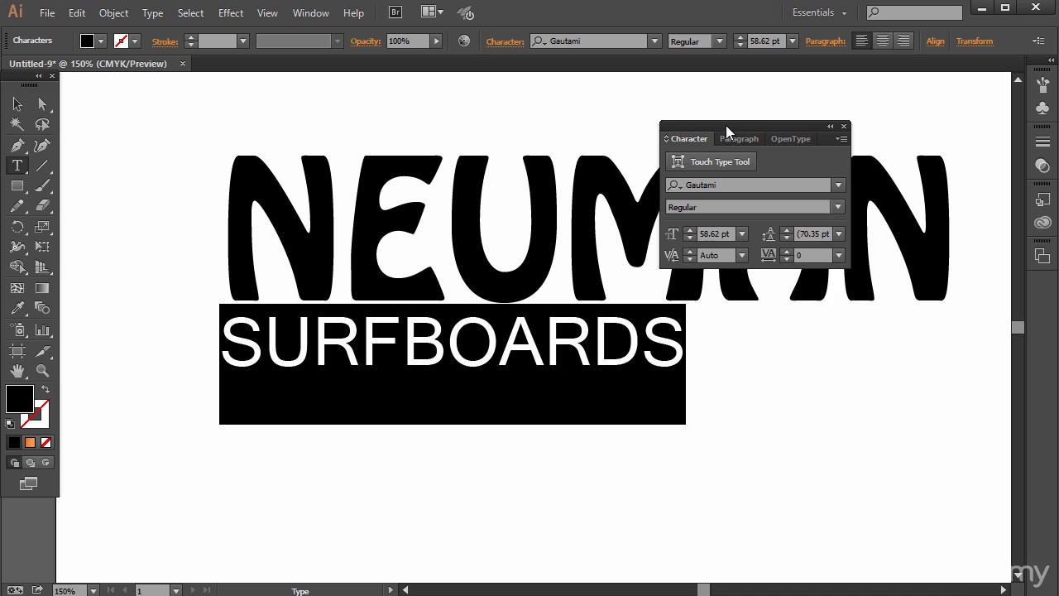
{"action": "left_click_drag", "start_coordinate": [726, 126], "coordinate": [794, 308]}
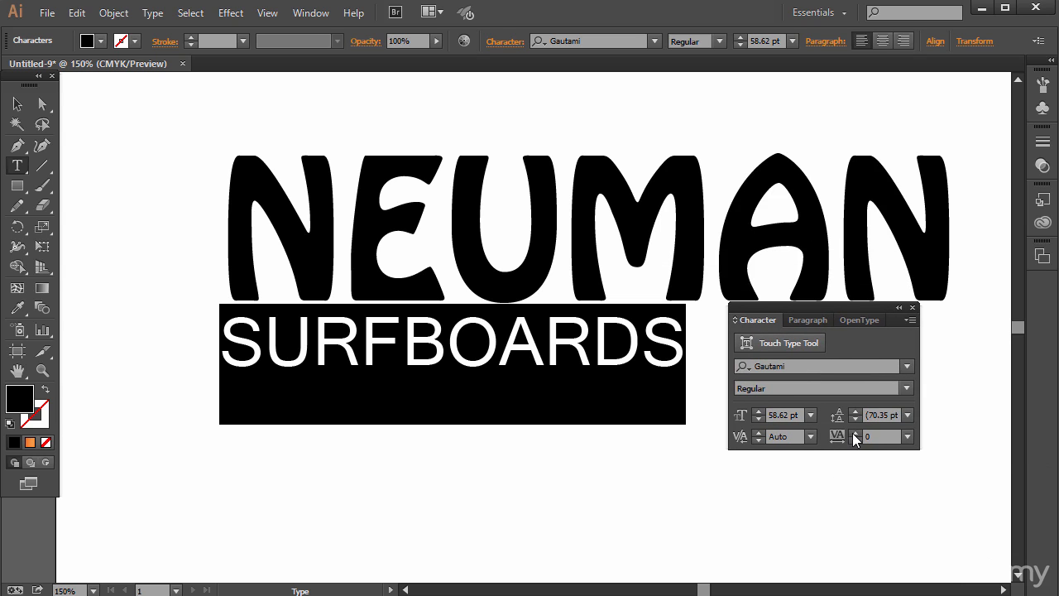
- Set the tracking of the SURFBOARDS text to 250 and move the character settings aside to uncover its last letters
{"action": "left_click", "coordinate": [856, 432]}
{"action": "left_click", "coordinate": [855, 432]}
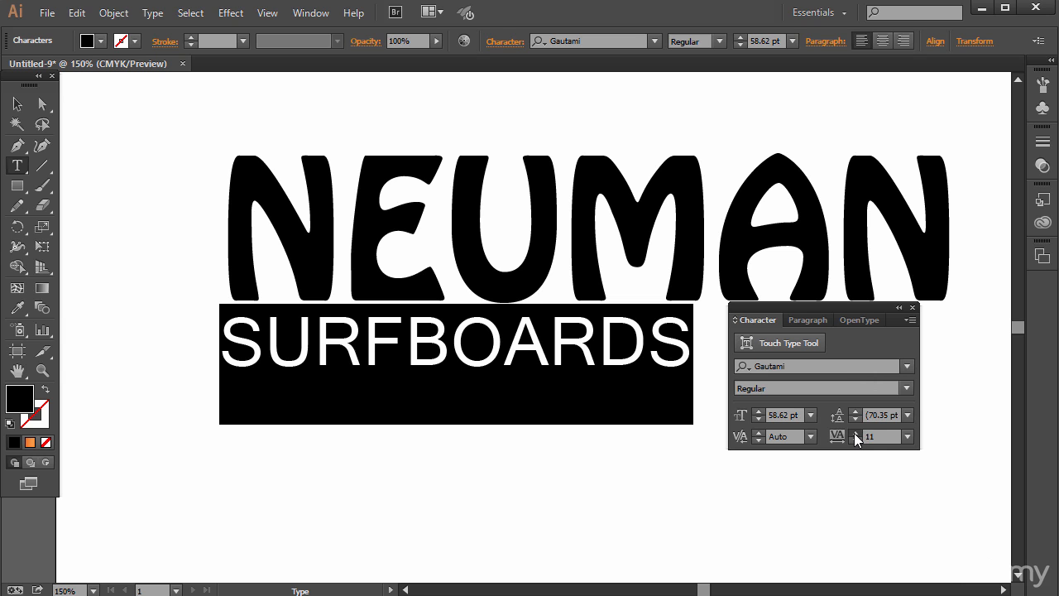
{"action": "left_click", "coordinate": [907, 436]}
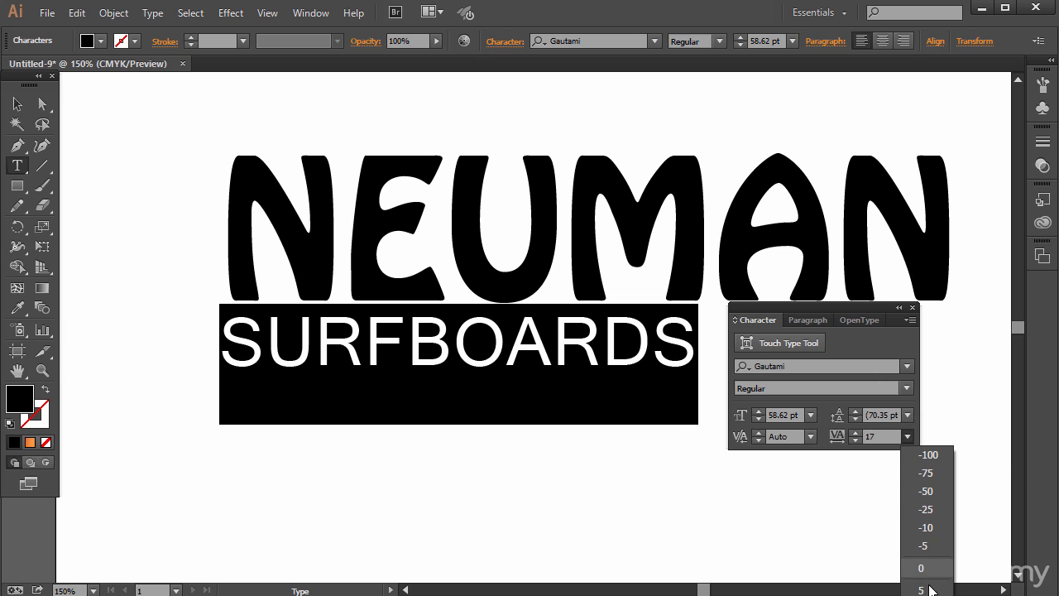
{"action": "left_click", "coordinate": [879, 446]}
{"action": "left_click_drag", "start_coordinate": [883, 436], "coordinate": [807, 425]}
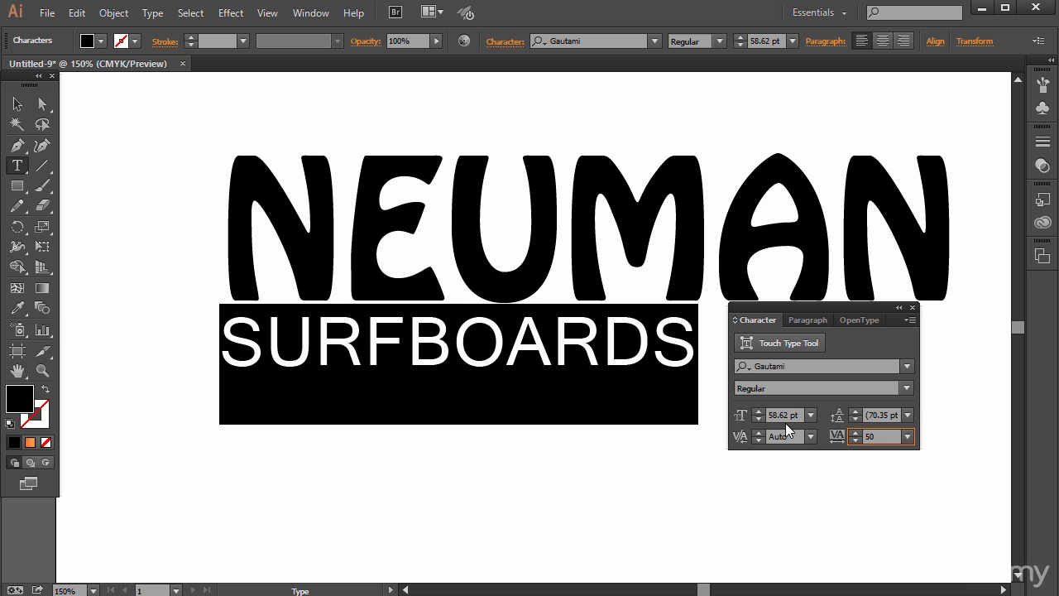
{"action": "left_click", "coordinate": [786, 416]}
{"action": "double_click", "coordinate": [872, 436]}
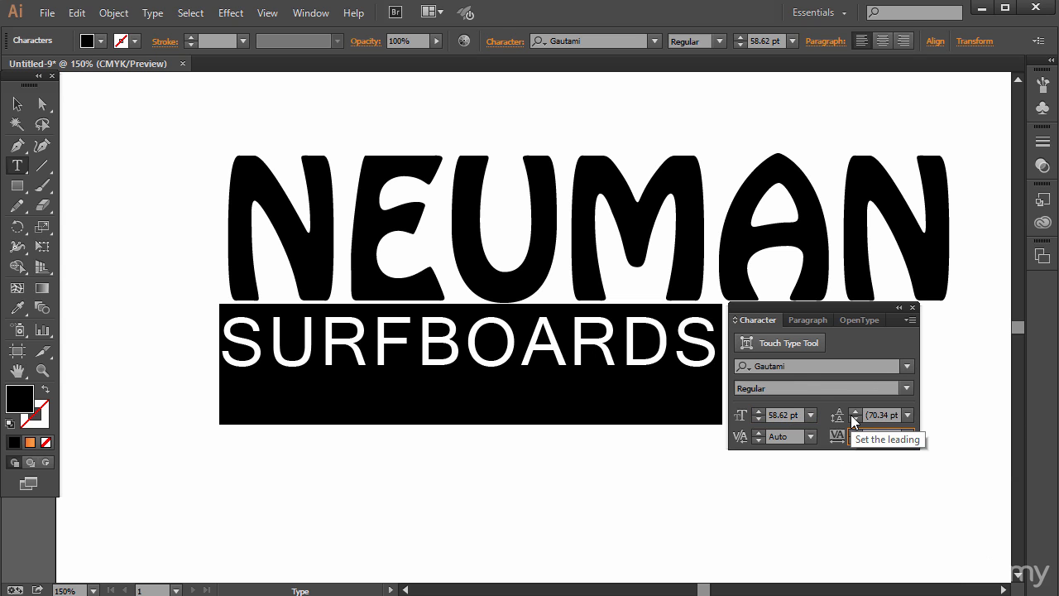
{"action": "type", "text": "250"}
{"action": "left_click", "coordinate": [783, 415]}
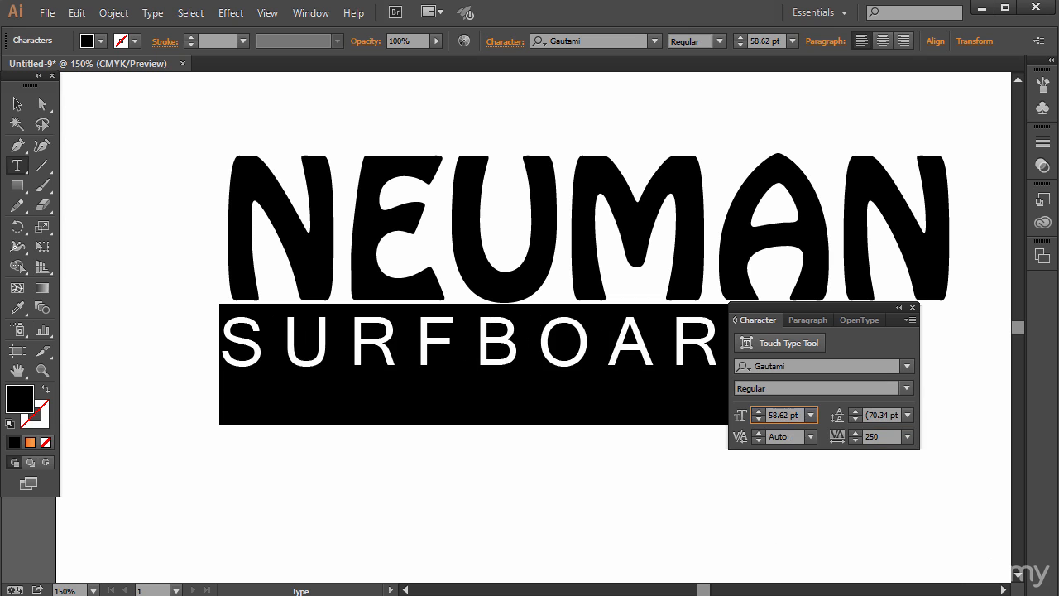
{"action": "left_click_drag", "start_coordinate": [775, 308], "coordinate": [412, 300]}
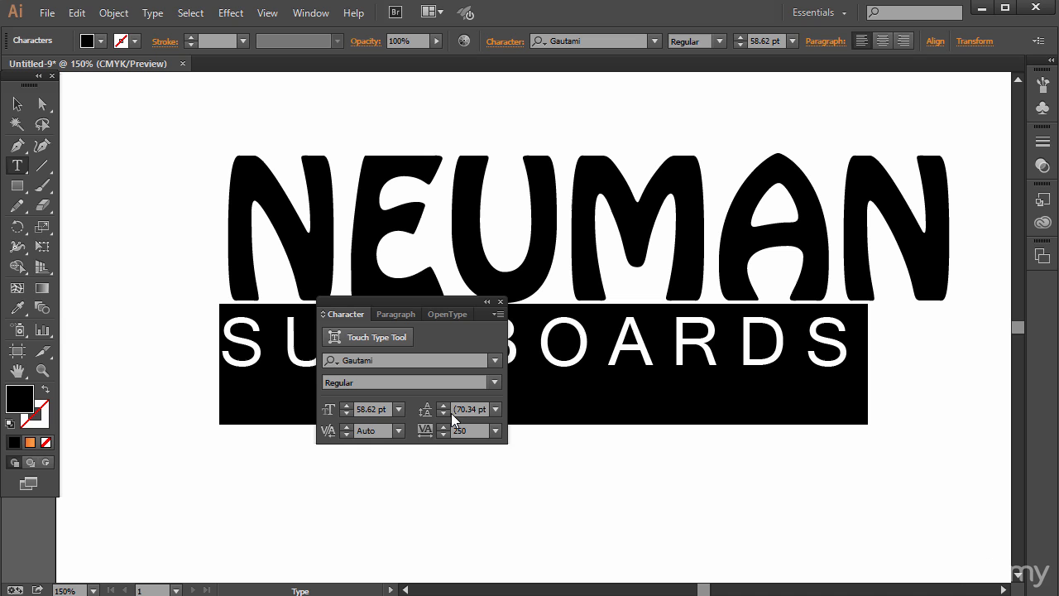
- Try centre alignment on the SURFBOARDS text, restore left alignment, and close the paragraph settings
{"action": "left_click", "coordinate": [390, 313]}
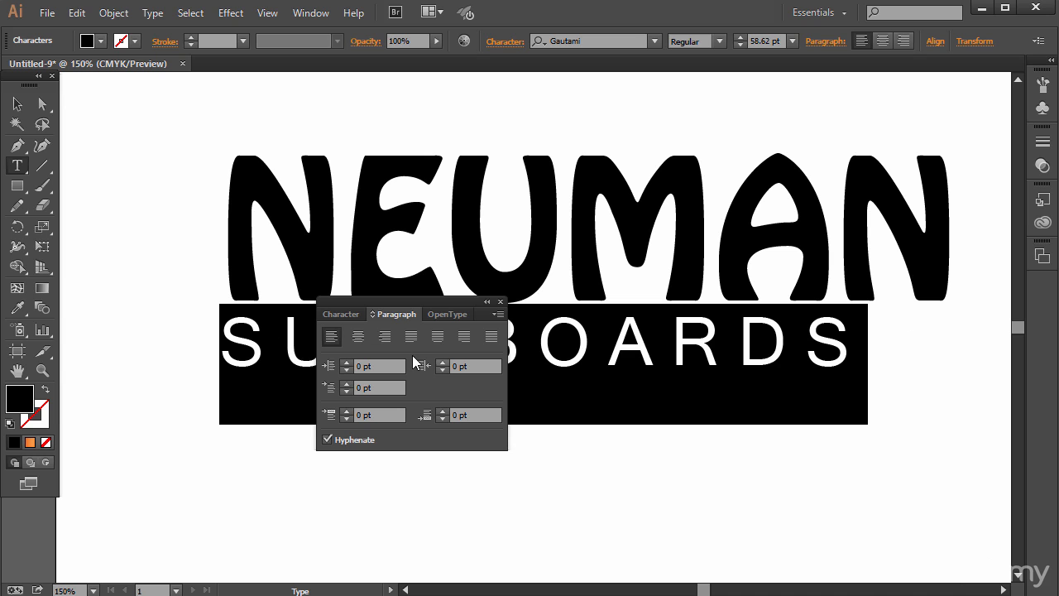
{"action": "left_click", "coordinate": [358, 335]}
{"action": "left_click", "coordinate": [332, 337]}
{"action": "left_click", "coordinate": [499, 301]}
- Shrink the NEUMAN text proportionally from its upper-right corner to match the width of SURFBOARDS
{"action": "left_click", "coordinate": [17, 104]}
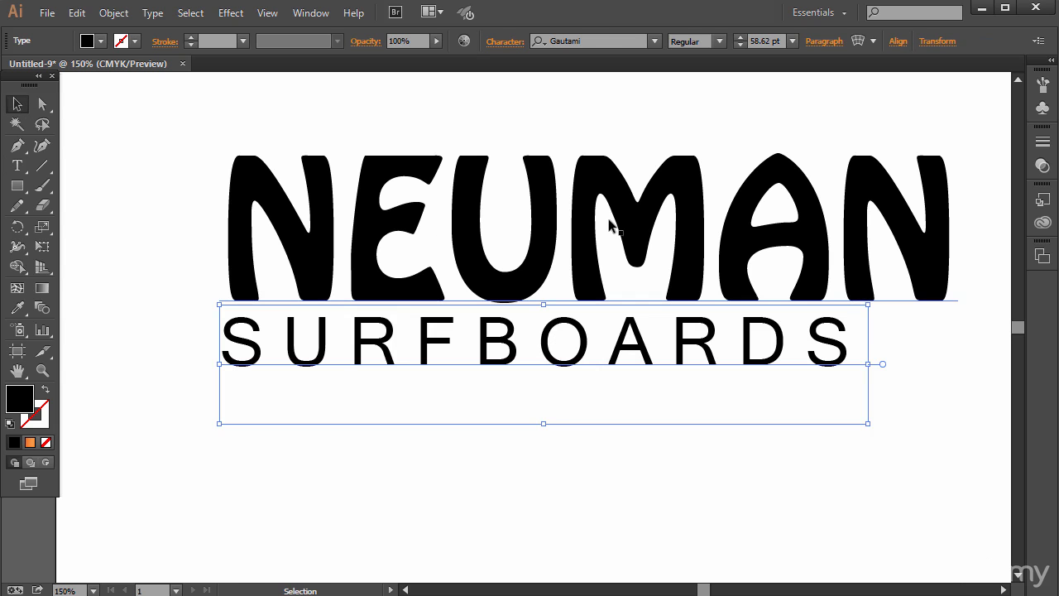
{"action": "left_click", "coordinate": [614, 226], "text": "shift"}
{"action": "left_click_drag", "start_coordinate": [956, 156], "coordinate": [871, 182]}
{"action": "left_click_drag", "start_coordinate": [875, 178], "coordinate": [852, 180]}
{"action": "left_click", "coordinate": [895, 458]}
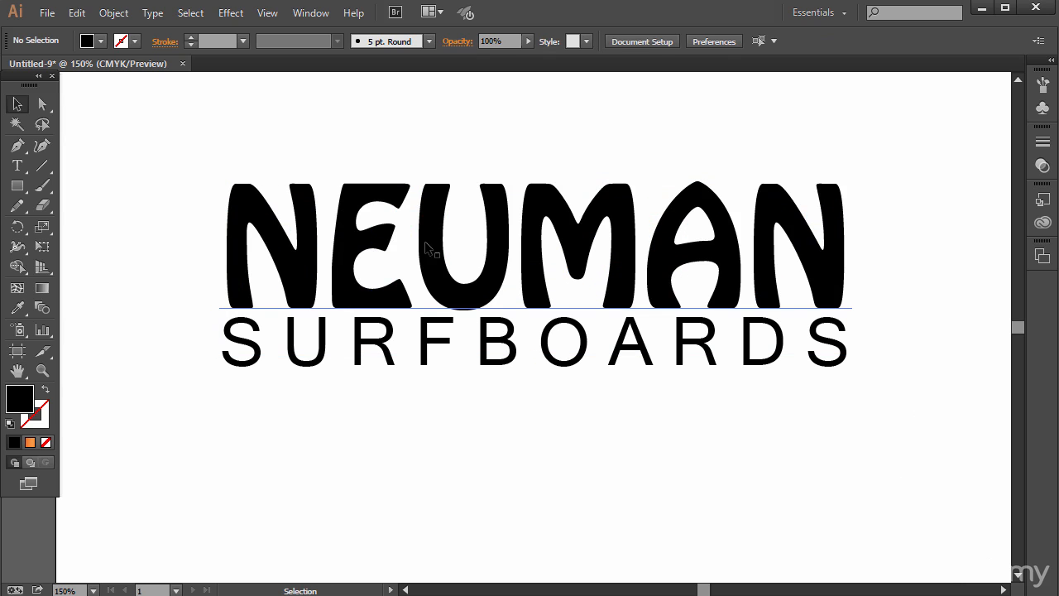
- Nudge the NEUMAN text slightly up from SURFBOARDS and scale it to about 120 pt
{"action": "left_click_drag", "start_coordinate": [422, 245], "coordinate": [423, 242]}
{"action": "left_click_drag", "start_coordinate": [852, 179], "coordinate": [853, 174]}
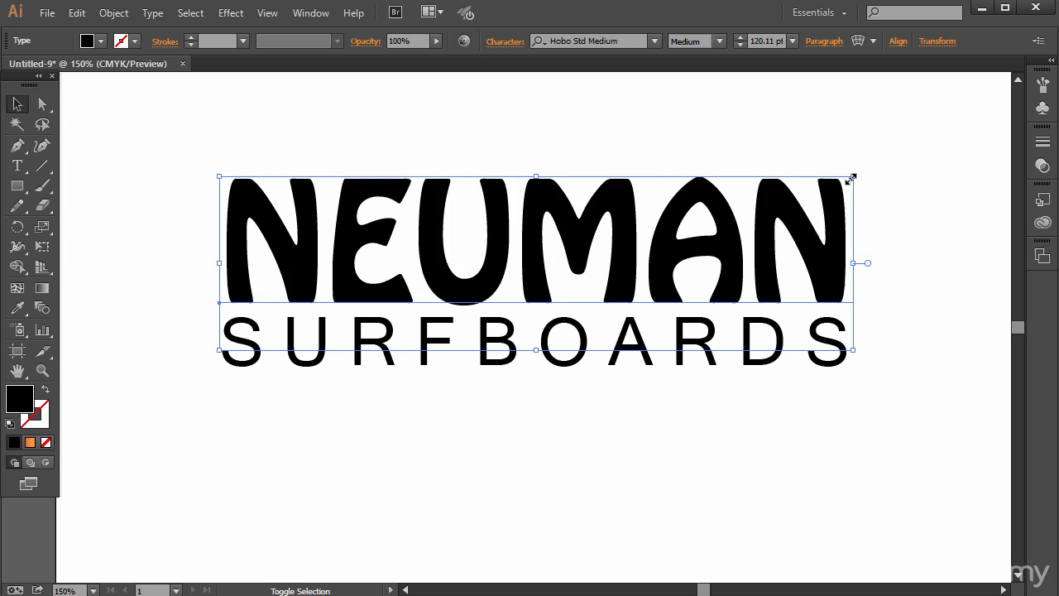
{"action": "left_click", "coordinate": [465, 338]}
{"action": "left_click", "coordinate": [337, 527]}
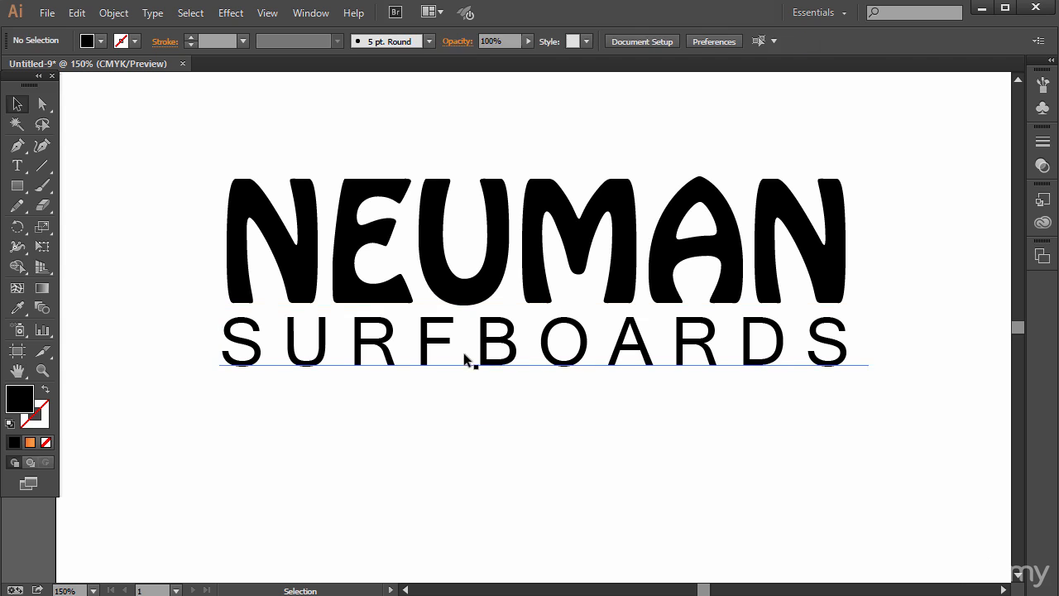
{"action": "left_click", "coordinate": [472, 359]}
{"action": "left_click", "coordinate": [560, 482]}
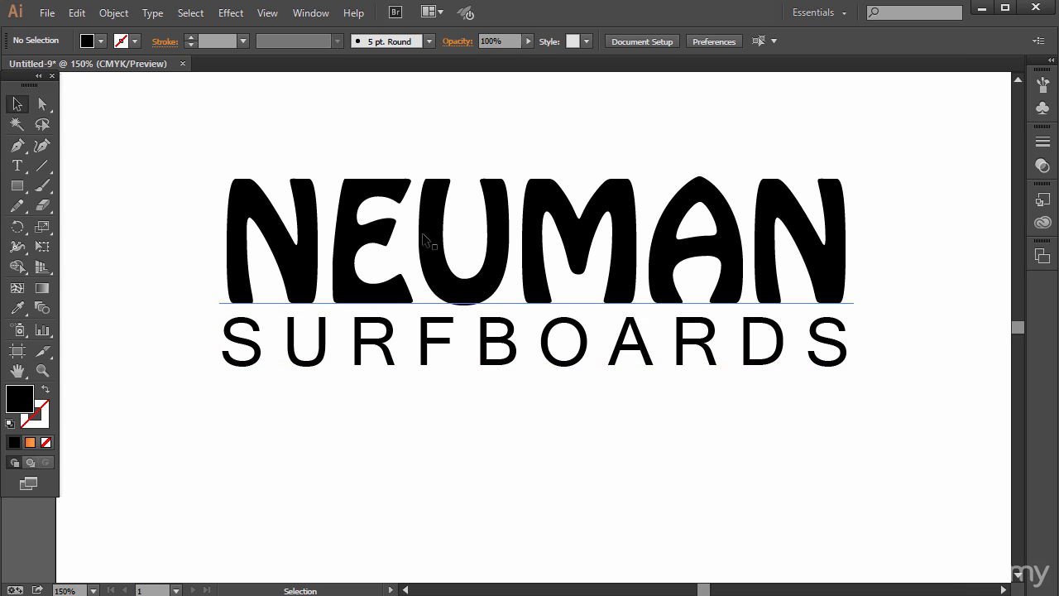
- Move the NEUMAN text down over SURFBOARDS and copy all of its characters
{"action": "key", "text": "ctrl+a"}
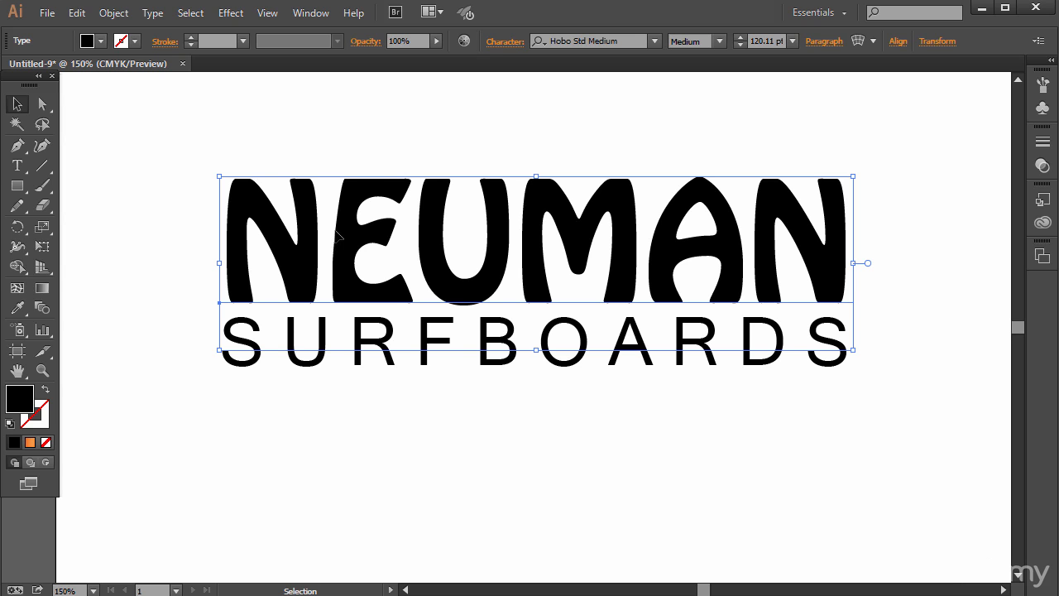
{"action": "left_click_drag", "start_coordinate": [337, 236], "coordinate": [331, 407]}
{"action": "key", "text": "t"}
{"action": "left_click", "coordinate": [322, 430]}
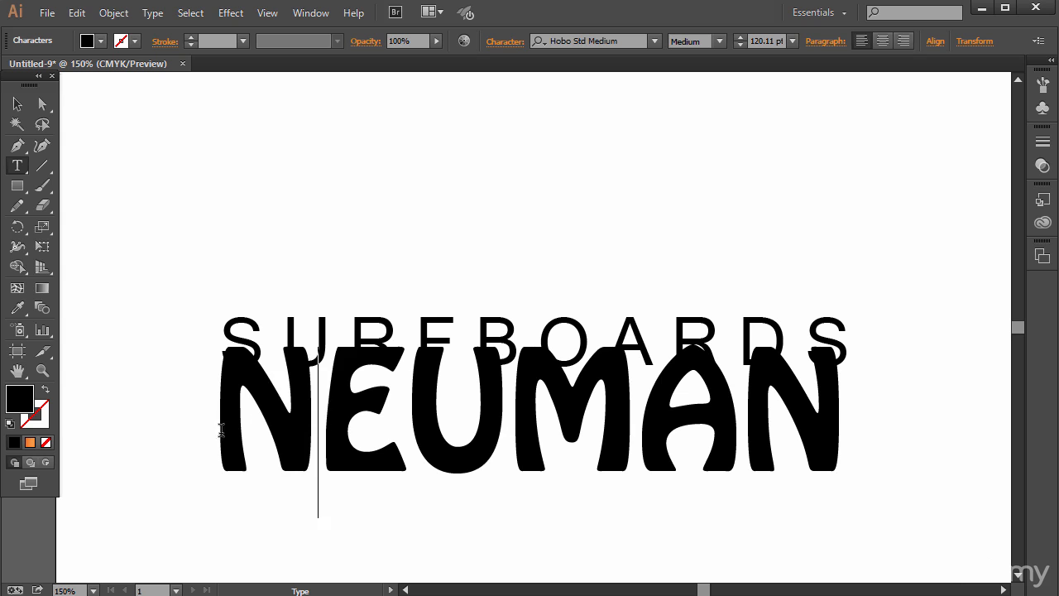
{"action": "left_click_drag", "start_coordinate": [220, 431], "coordinate": [840, 395]}
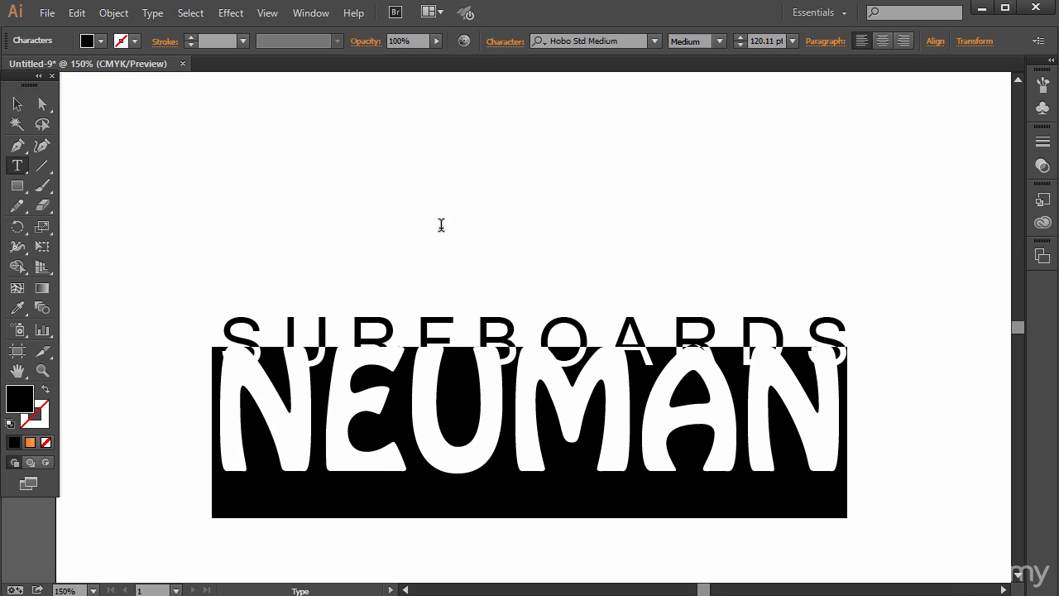
{"action": "left_click", "coordinate": [77, 12]}
{"action": "left_click", "coordinate": [132, 92]}
- Nudge SURFBOARDS slightly up and move the NEUMAN text clear of it to the lower right, leaving nothing selected
{"action": "left_click", "coordinate": [17, 103]}
{"action": "mouse_move", "coordinate": [298, 426]}
{"action": "left_mouse_down"}
{"action": "mouse_move", "coordinate": [317, 364]}
{"action": "mouse_move", "coordinate": [381, 381]}
{"action": "mouse_move", "coordinate": [302, 405]}
{"action": "left_mouse_up"}
{"action": "left_click_drag", "start_coordinate": [250, 432], "coordinate": [457, 519]}
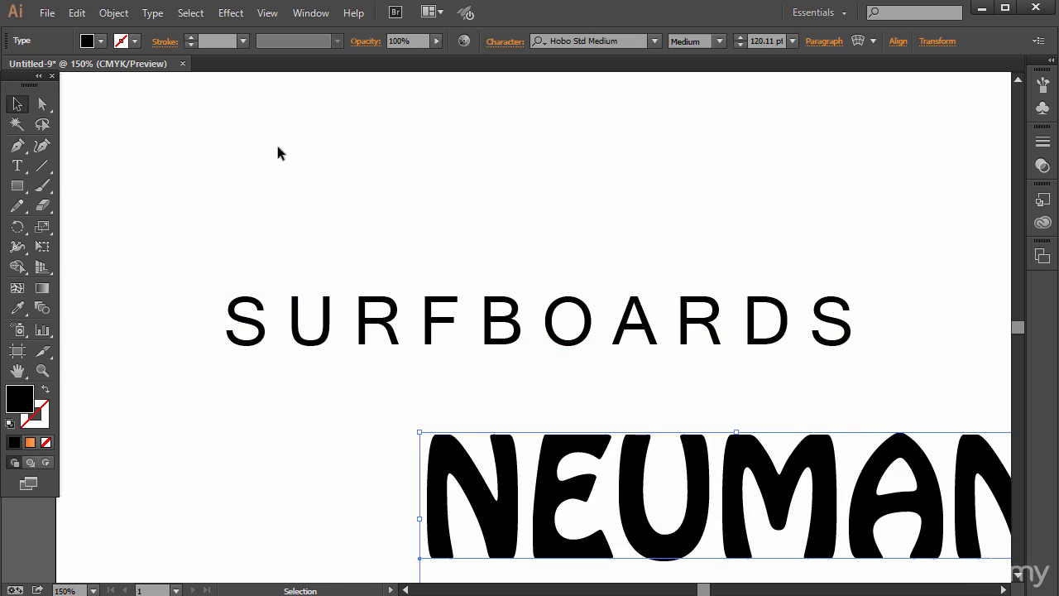
{"action": "left_click", "coordinate": [278, 152]}
- Draw a gentle wave-shaped Pen path above SURFBOARDS, running from its first letter to its last and cresting before the middle
{"action": "left_click", "coordinate": [17, 145]}
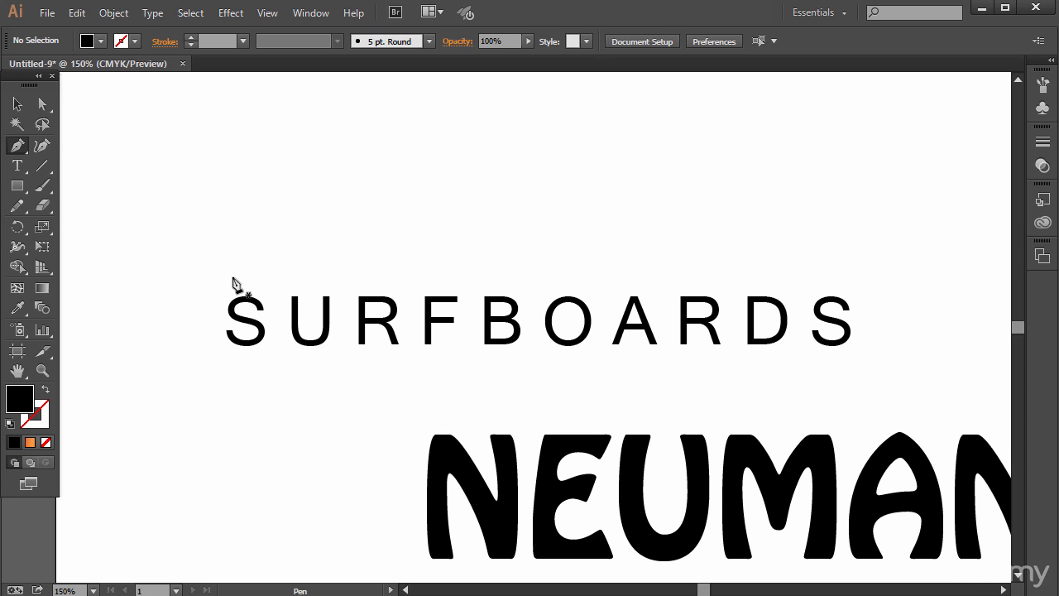
{"action": "left_click_drag", "start_coordinate": [231, 275], "coordinate": [244, 271]}
{"action": "left_click_drag", "start_coordinate": [546, 225], "coordinate": [677, 256]}
{"action": "left_click_drag", "start_coordinate": [838, 243], "coordinate": [841, 233]}
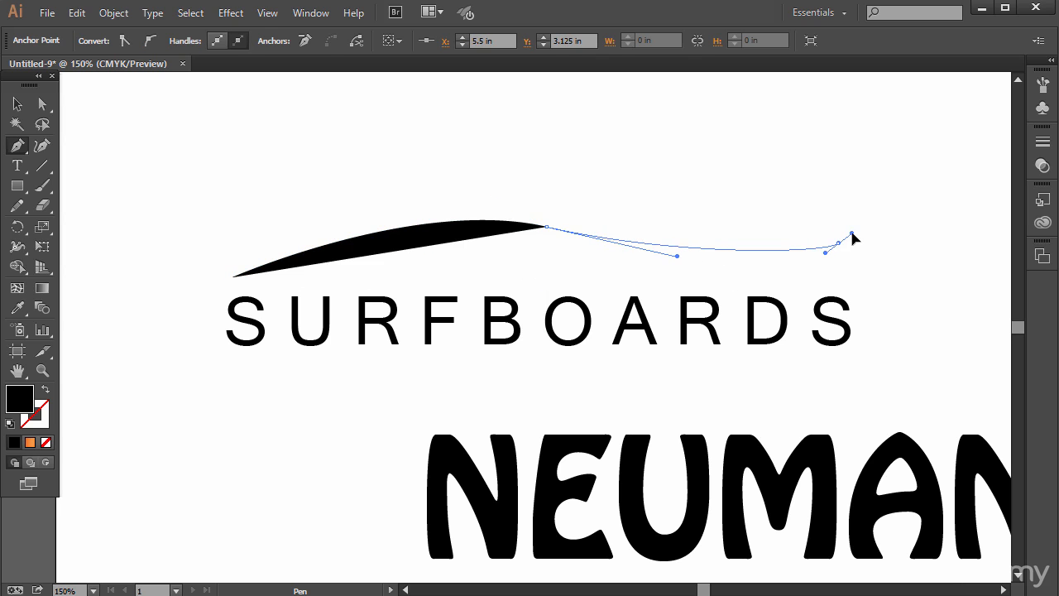
{"action": "left_click", "coordinate": [233, 275]}
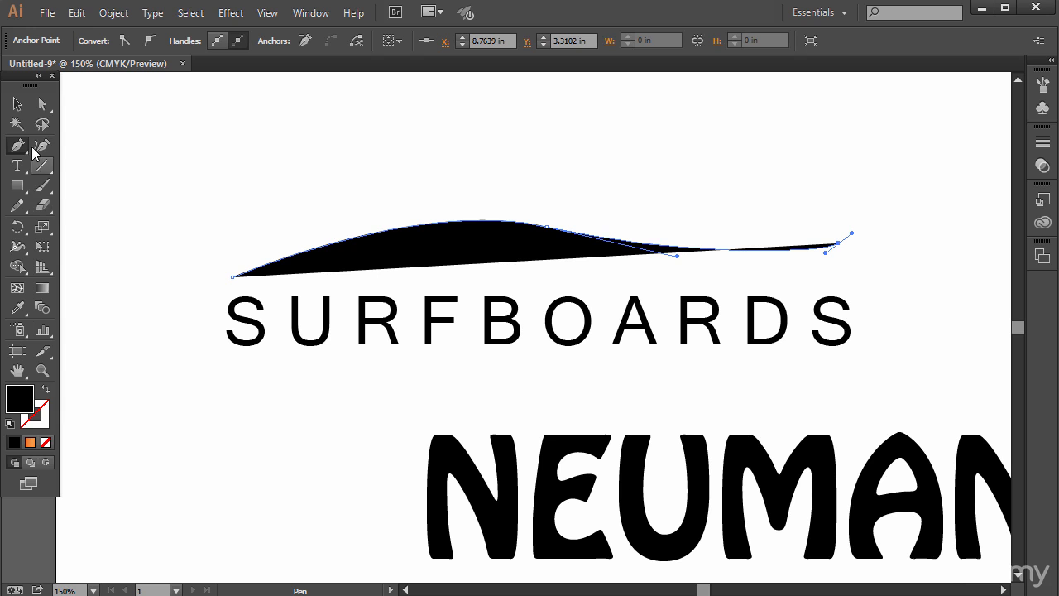
{"action": "left_click", "coordinate": [16, 146]}
- Turn the wave into a type path with the Type on a Path tool and paste the copied NEUMAN text onto it
{"action": "left_click", "coordinate": [17, 166]}
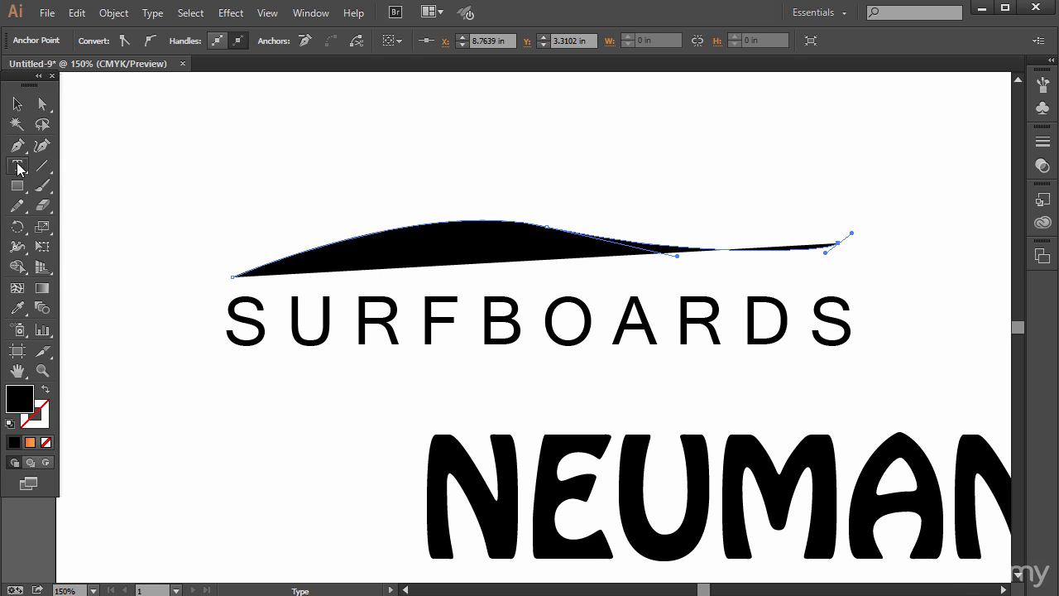
{"action": "left_click_drag", "start_coordinate": [17, 165], "coordinate": [73, 203]}
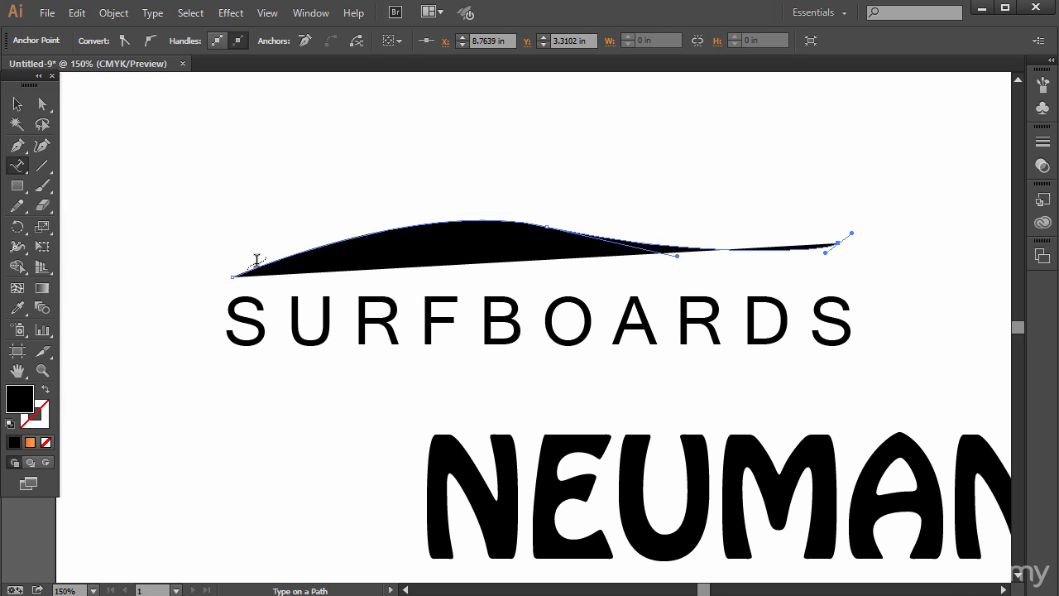
{"action": "left_click", "coordinate": [256, 261]}
{"action": "left_click", "coordinate": [76, 13]}
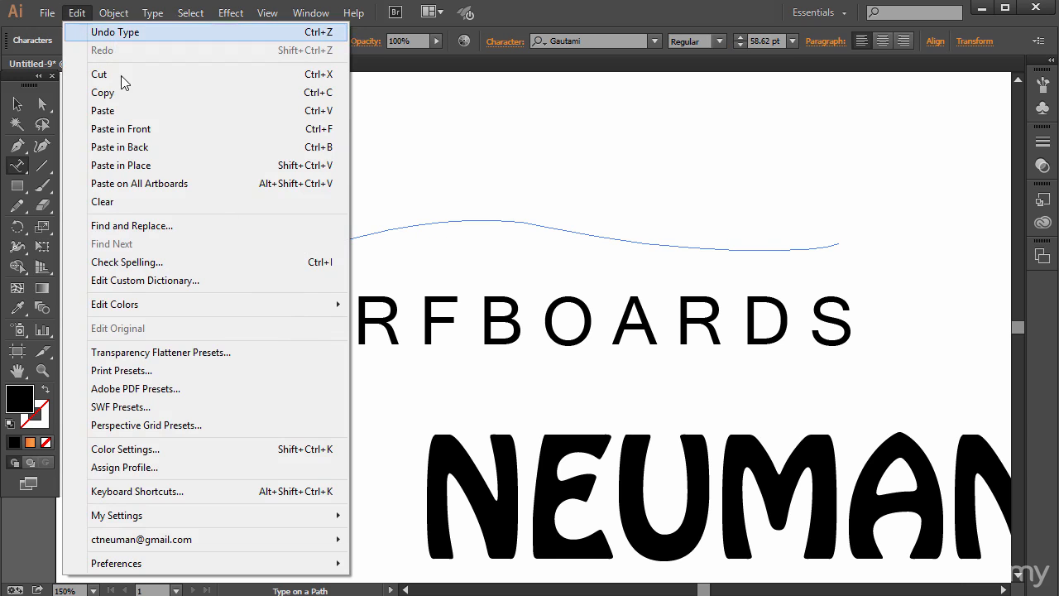
{"action": "left_click", "coordinate": [133, 111]}
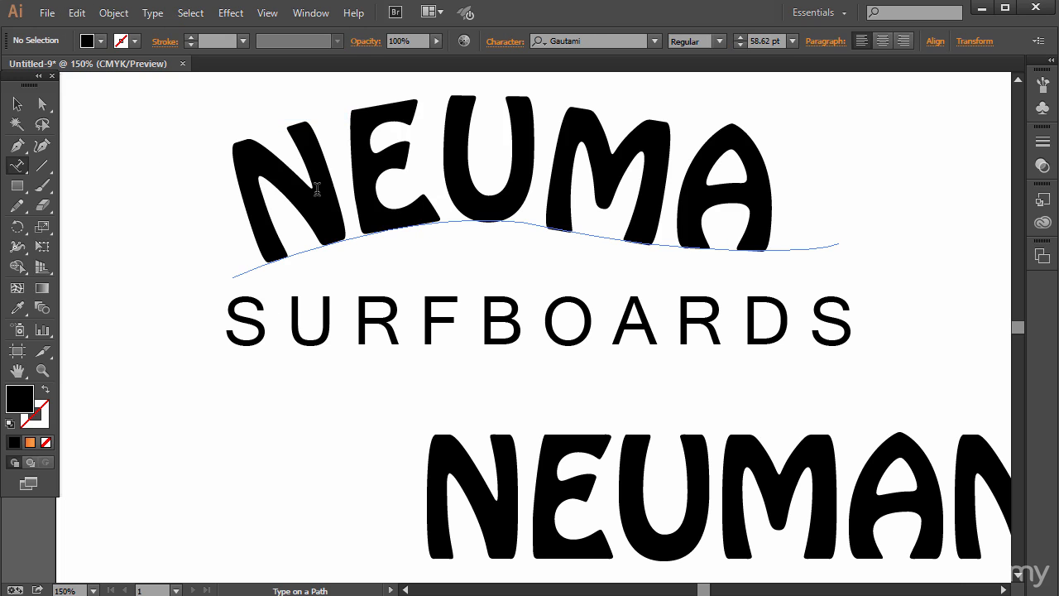
- Shift the curved text to the left and extend the right end of its path so the whole word NEUMAN fits
{"action": "left_click", "coordinate": [42, 104]}
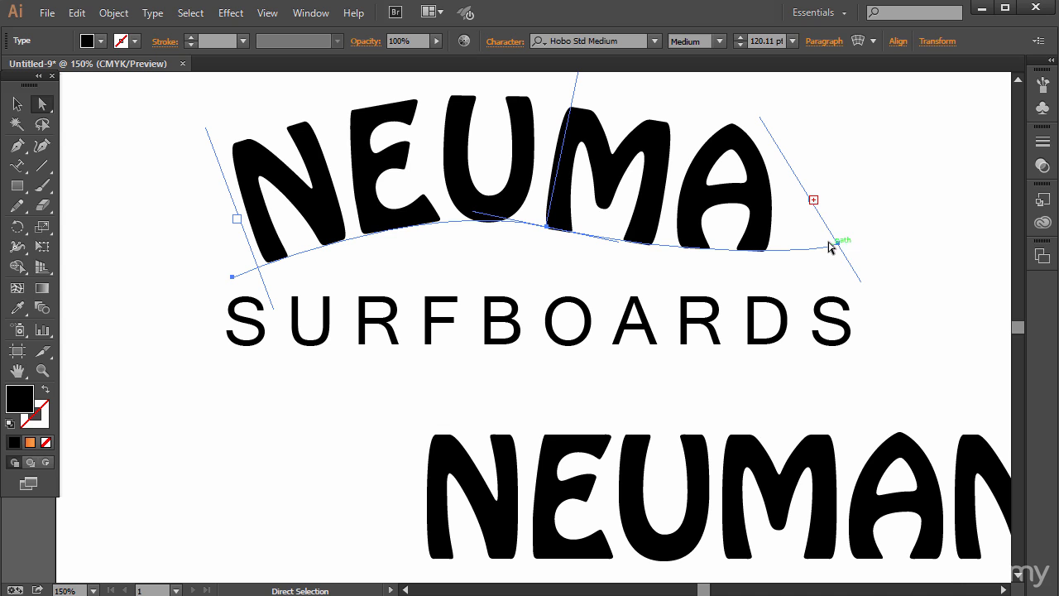
{"action": "left_click_drag", "start_coordinate": [854, 238], "coordinate": [865, 235]}
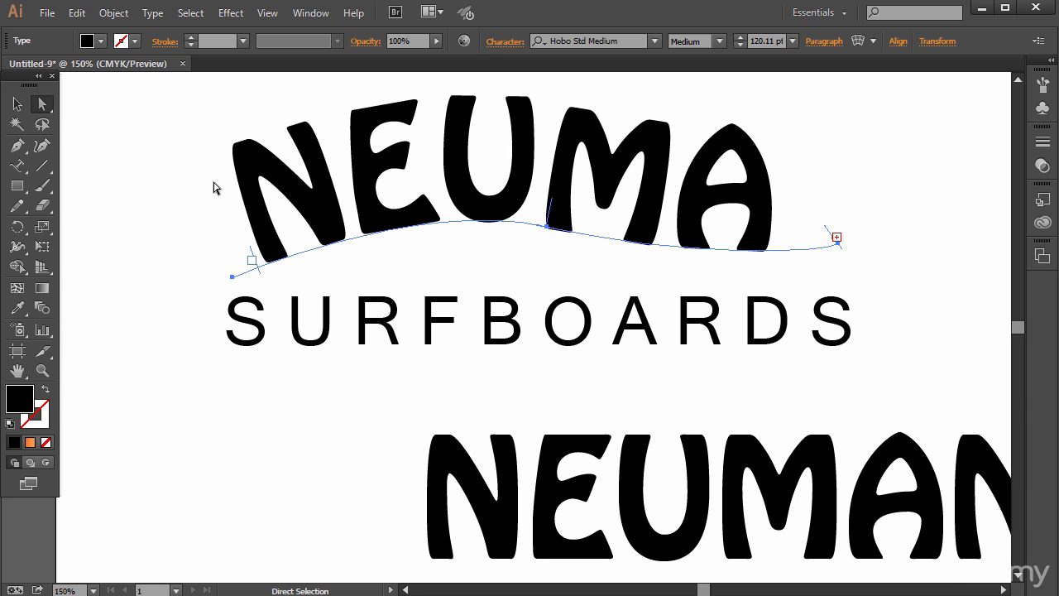
{"action": "left_click_drag", "start_coordinate": [231, 281], "coordinate": [167, 291]}
{"action": "left_click", "coordinate": [867, 258]}
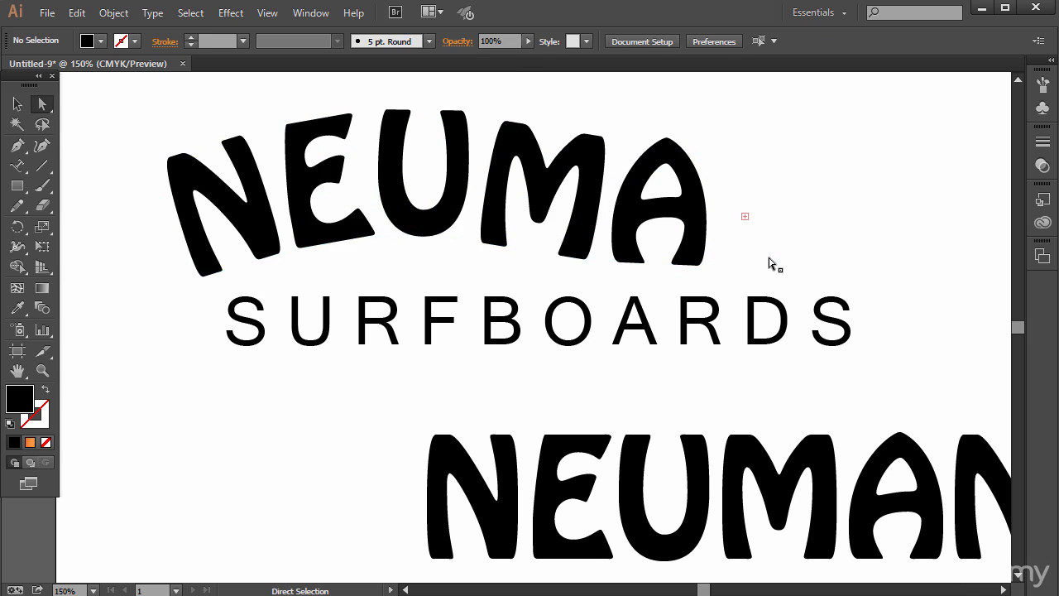
{"action": "left_click_drag", "start_coordinate": [773, 258], "coordinate": [832, 258]}
{"action": "left_click", "coordinate": [945, 255]}
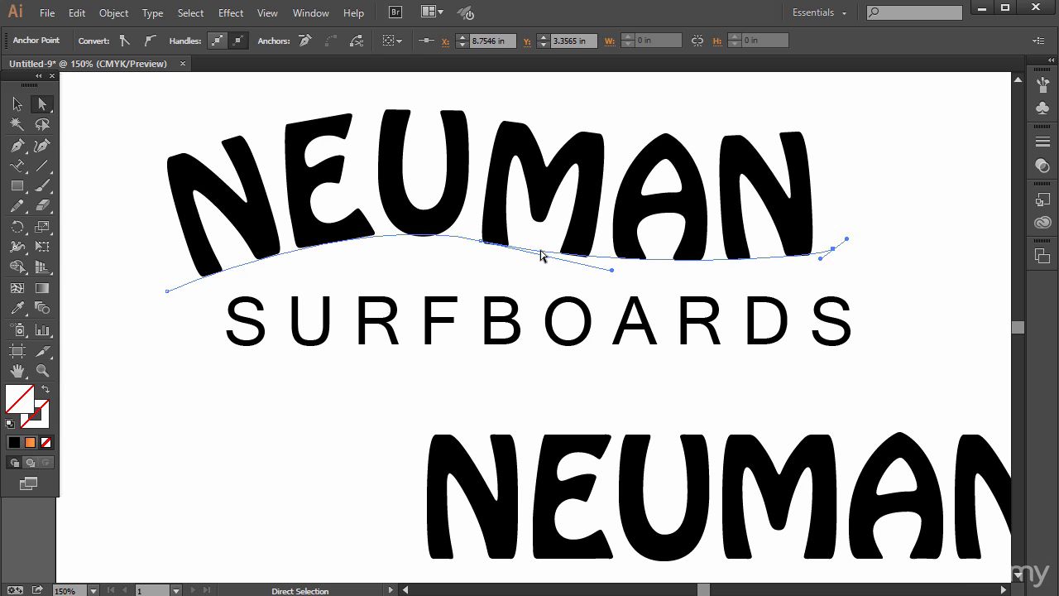
- Move the curved NEUMAN text slightly right and down so it sits centred just above SURFBOARDS
{"action": "left_click_drag", "start_coordinate": [303, 229], "coordinate": [339, 241]}
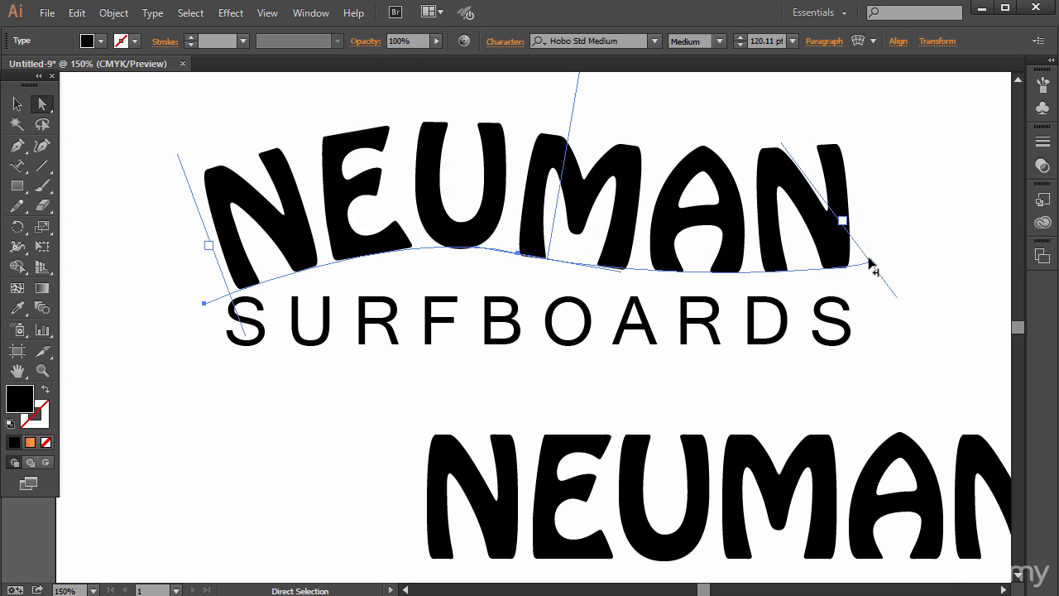
{"action": "mouse_move", "coordinate": [869, 265]}
{"action": "left_mouse_down"}
{"action": "mouse_move", "coordinate": [855, 267]}
{"action": "mouse_move", "coordinate": [877, 264]}
{"action": "left_mouse_up"}
{"action": "left_click", "coordinate": [752, 331]}
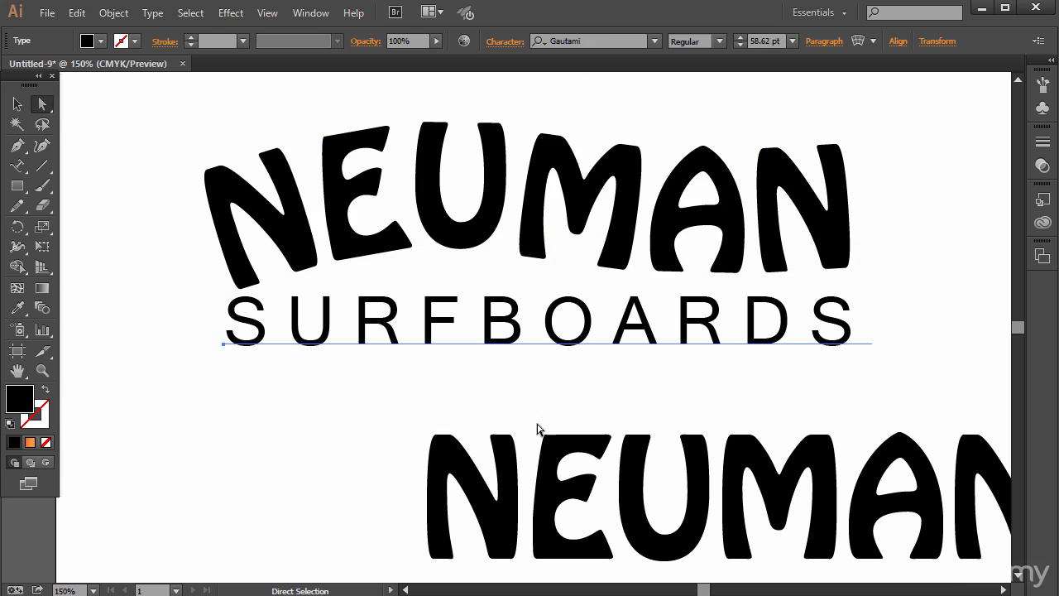
- Move the straight NEUMAN text farther to the lower right, away from the logo, and deselect it
{"action": "left_click", "coordinate": [279, 435]}
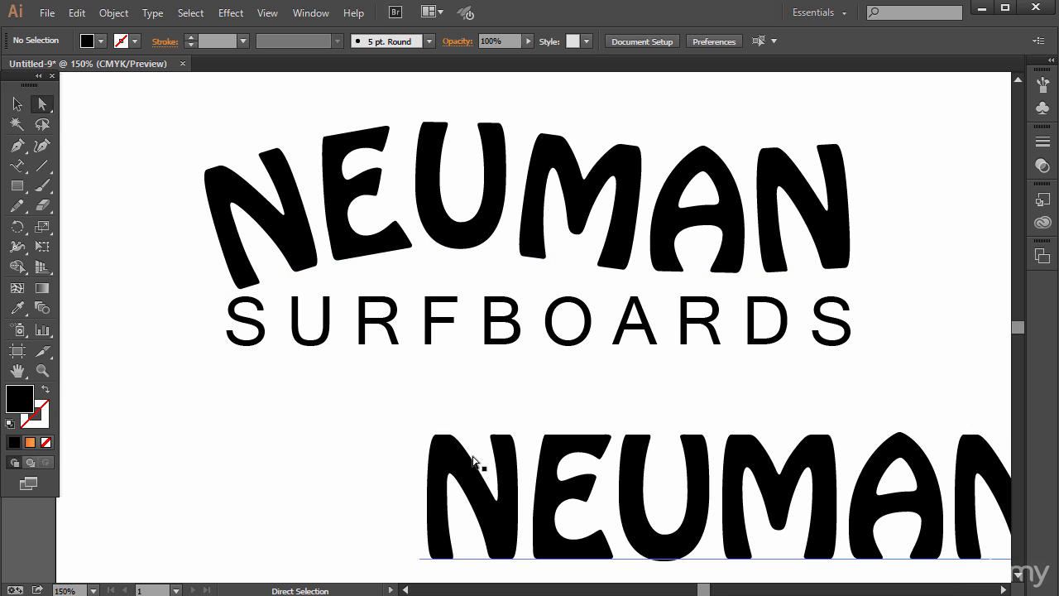
{"action": "left_click_drag", "start_coordinate": [444, 470], "coordinate": [546, 485]}
{"action": "left_click", "coordinate": [422, 432]}
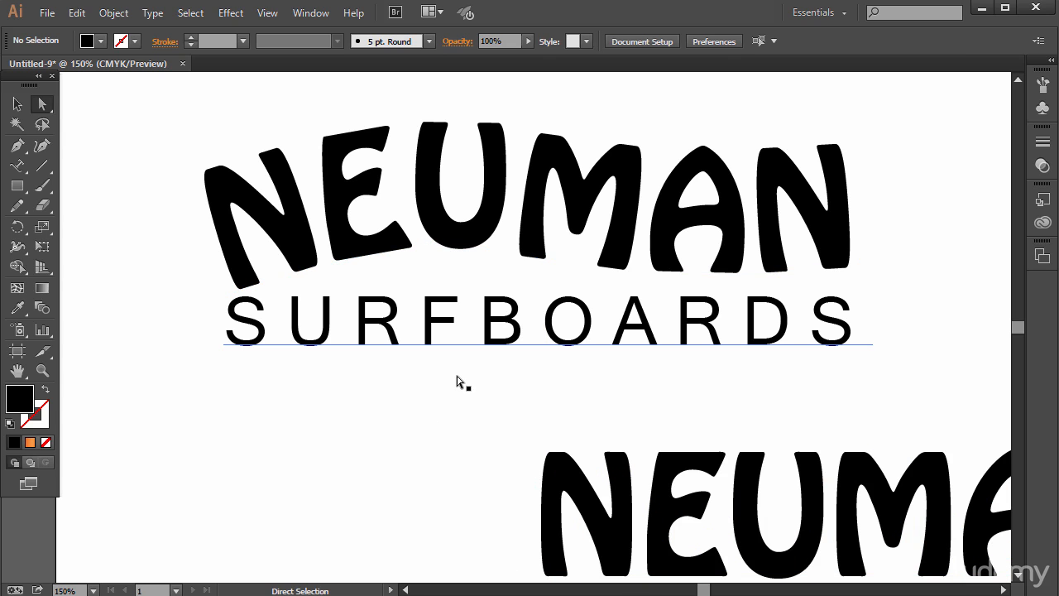
- Move SURFBOARDS down and the wavy NEUMAN text up to open a wide gap between them
{"action": "left_click_drag", "start_coordinate": [417, 326], "coordinate": [333, 505]}
{"action": "left_click", "coordinate": [454, 244]}
{"action": "left_click_drag", "start_coordinate": [424, 237], "coordinate": [400, 197]}
{"action": "mouse_move", "coordinate": [557, 198]}
{"action": "left_mouse_down"}
{"action": "mouse_move", "coordinate": [591, 177]}
{"action": "mouse_move", "coordinate": [591, 146]}
{"action": "left_mouse_up"}
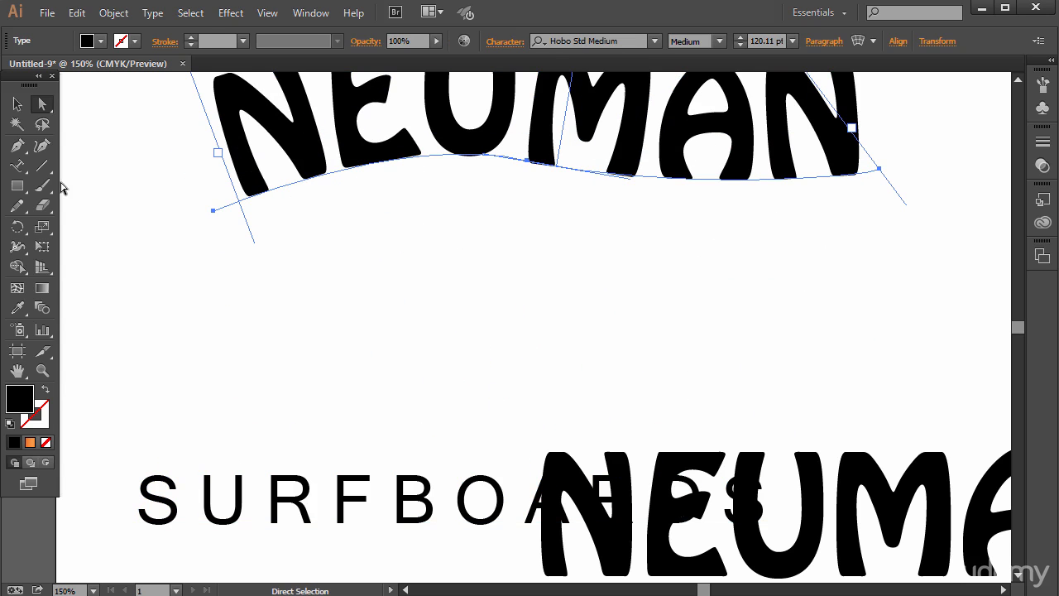
- Draw a wide, flat black ellipse with the Ellipse tool and position it just below the wavy NEUMAN text
{"action": "left_click", "coordinate": [17, 187]}
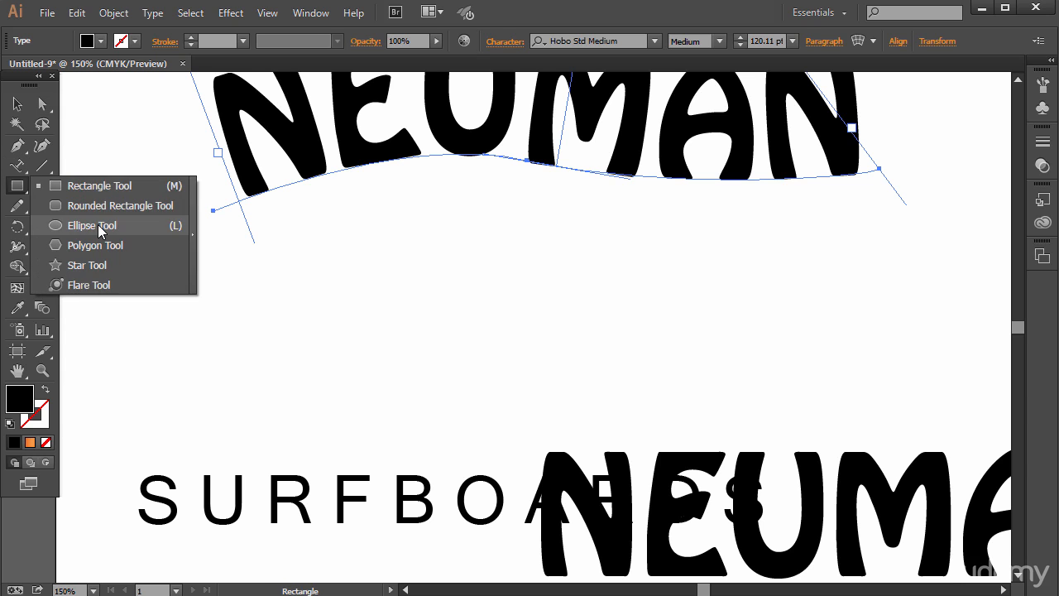
{"action": "left_click", "coordinate": [102, 225]}
{"action": "left_click", "coordinate": [18, 187]}
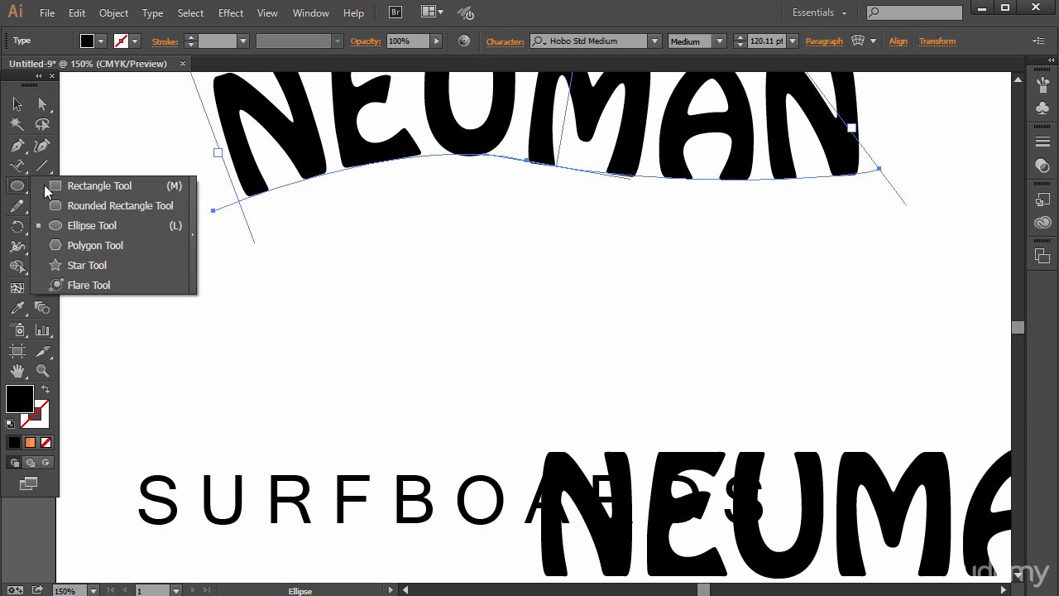
{"action": "left_click", "coordinate": [103, 229]}
{"action": "left_click_drag", "start_coordinate": [274, 290], "coordinate": [905, 416]}
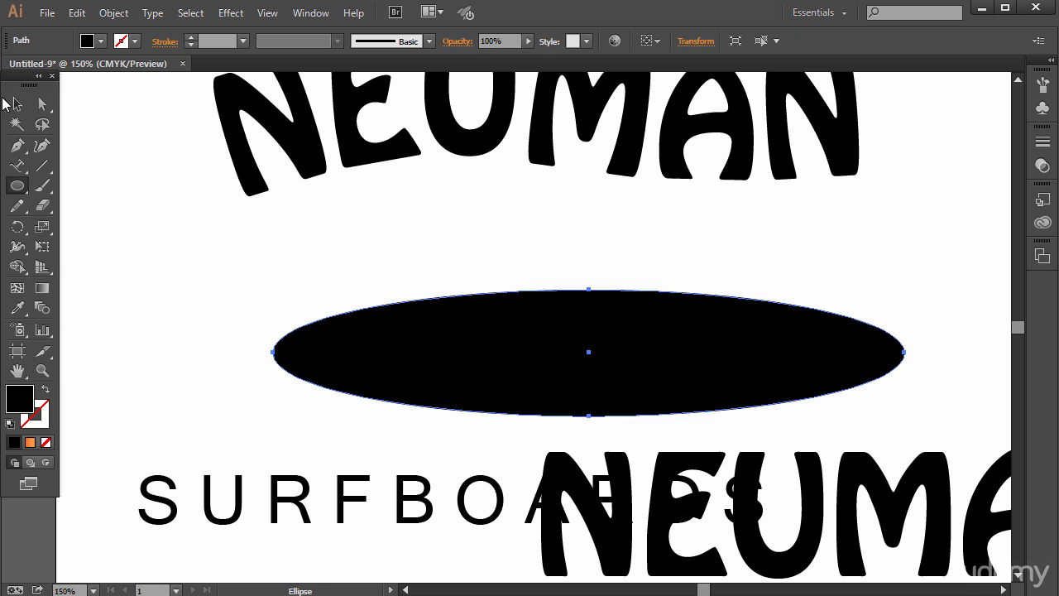
{"action": "left_click", "coordinate": [17, 103]}
{"action": "left_click_drag", "start_coordinate": [483, 356], "coordinate": [440, 282]}
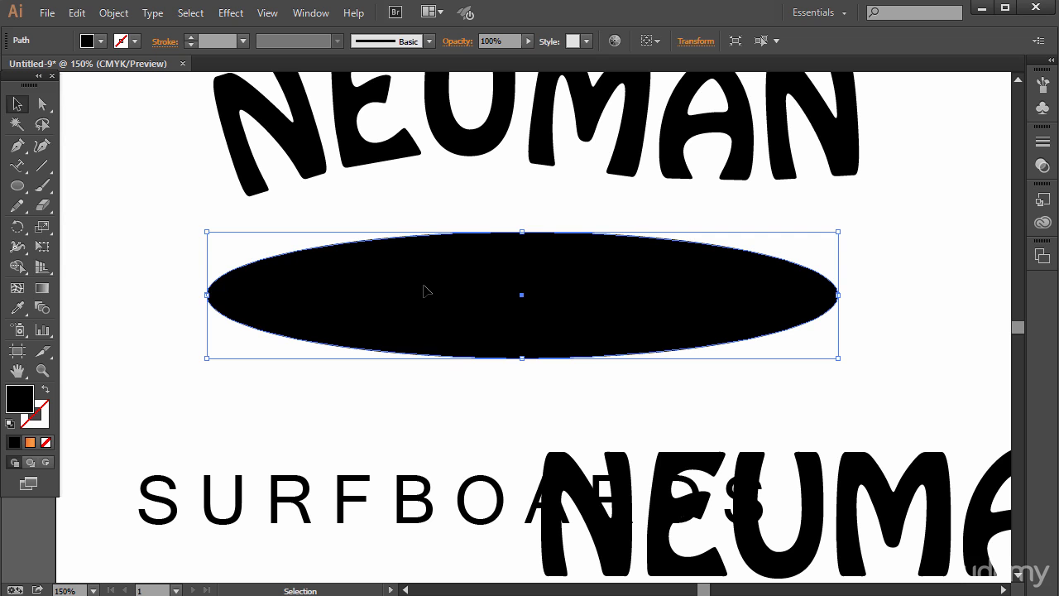
- Duplicate the black ellipse and place the copy straight below it, partly overlapping the original
{"action": "key", "text": "a"}
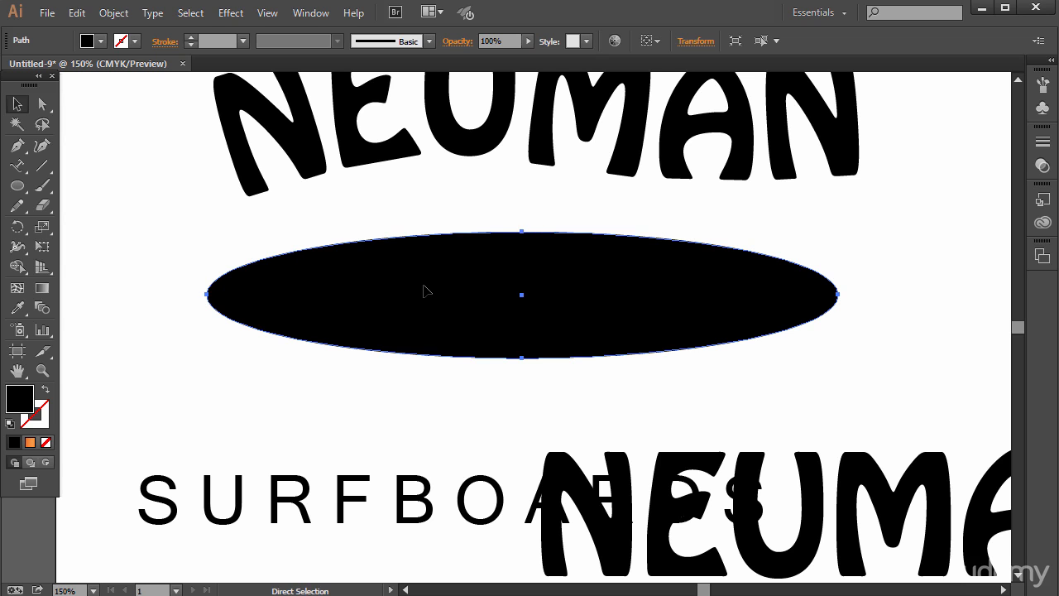
{"action": "key", "text": "ctrl+v"}
{"action": "key", "text": "v"}
{"action": "left_click_drag", "start_coordinate": [392, 331], "coordinate": [408, 383]}
- Try to paste the copied text along the upper ellipse with the Type on a Path tool, and undo the paste
{"action": "left_click", "coordinate": [18, 165]}
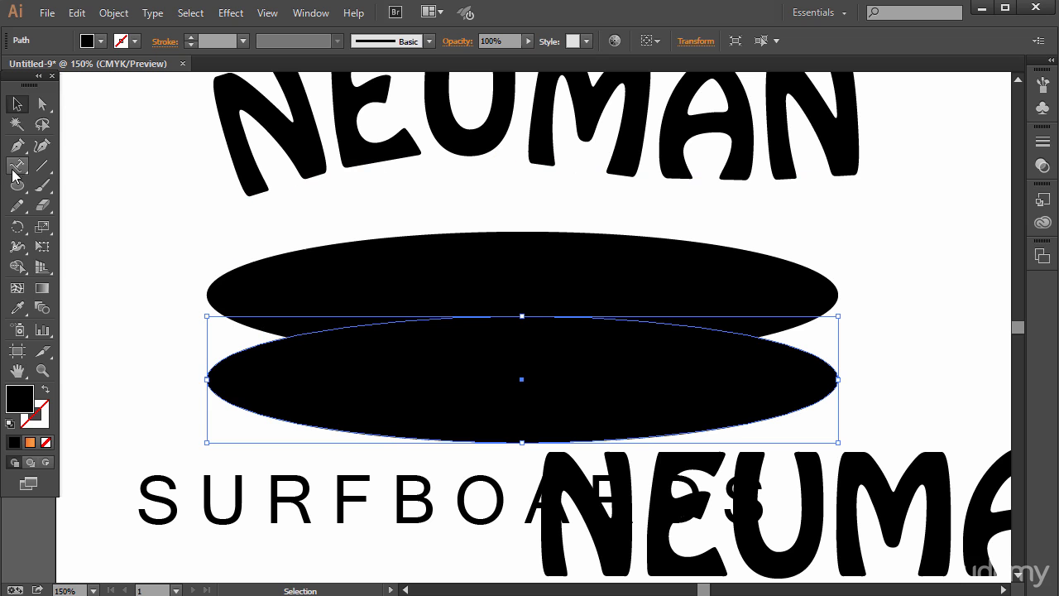
{"action": "left_click", "coordinate": [229, 266]}
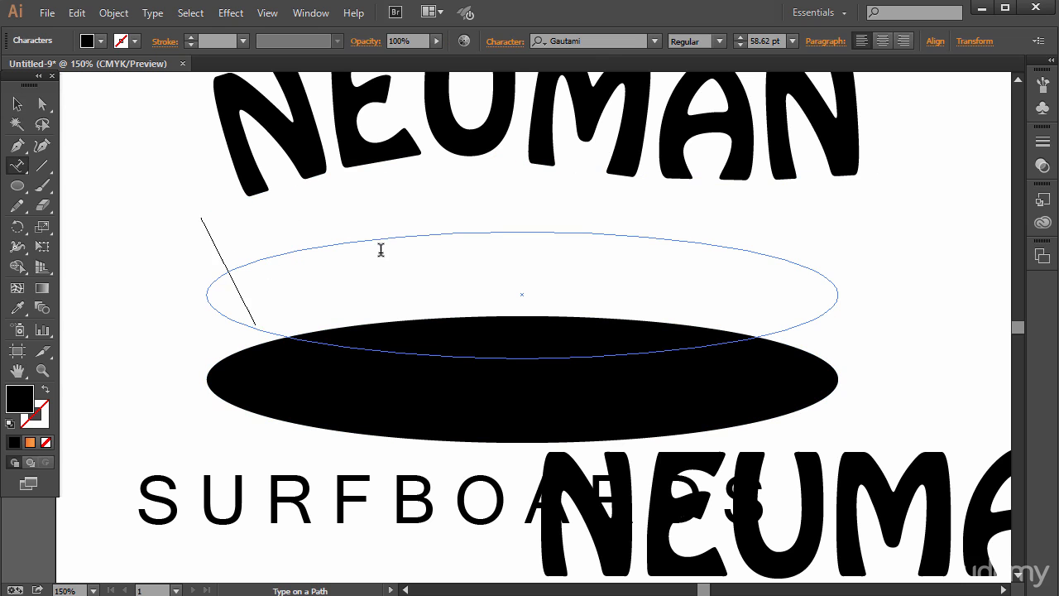
{"action": "key", "text": "Escape"}
{"action": "type", "text": "<!-- Generator:"}
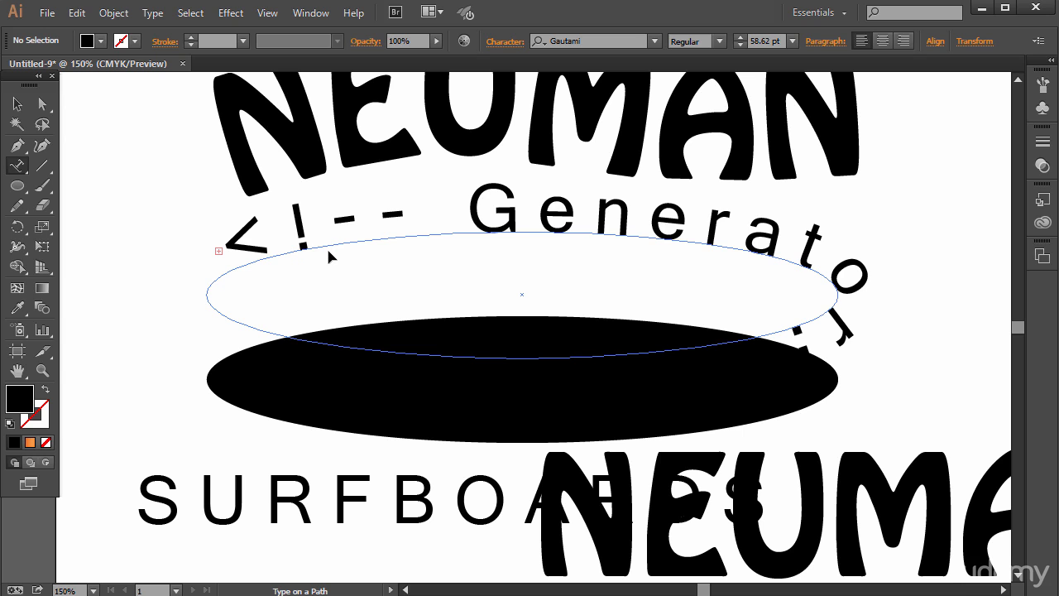
{"action": "key", "text": "ctrl+z"}
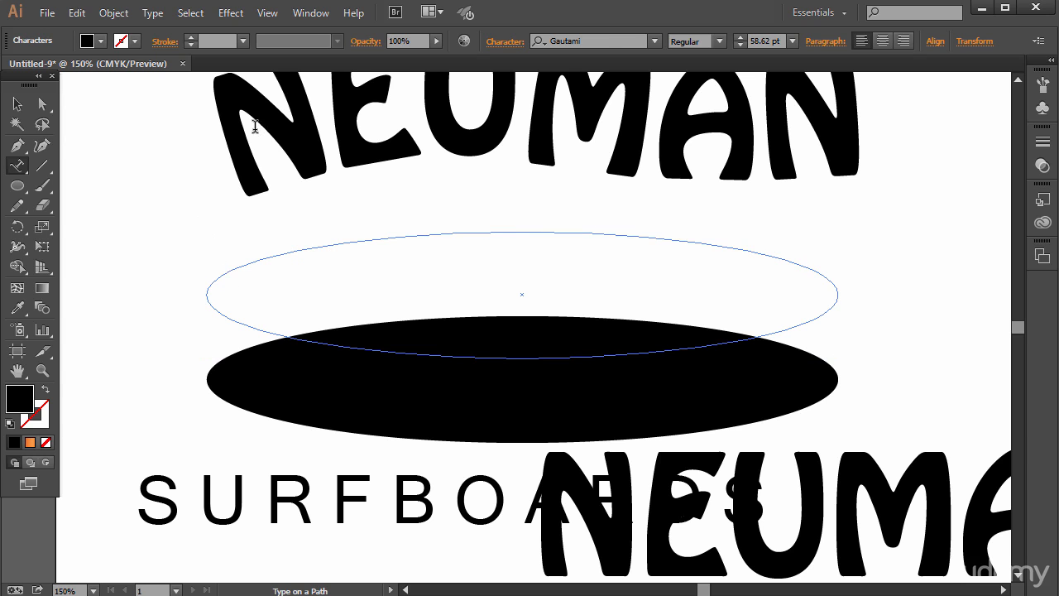
- Select all the letters of the wavy NEUMAN text for copying
{"action": "left_click", "coordinate": [255, 125]}
{"action": "left_click_drag", "start_coordinate": [508, 116], "coordinate": [797, 123]}
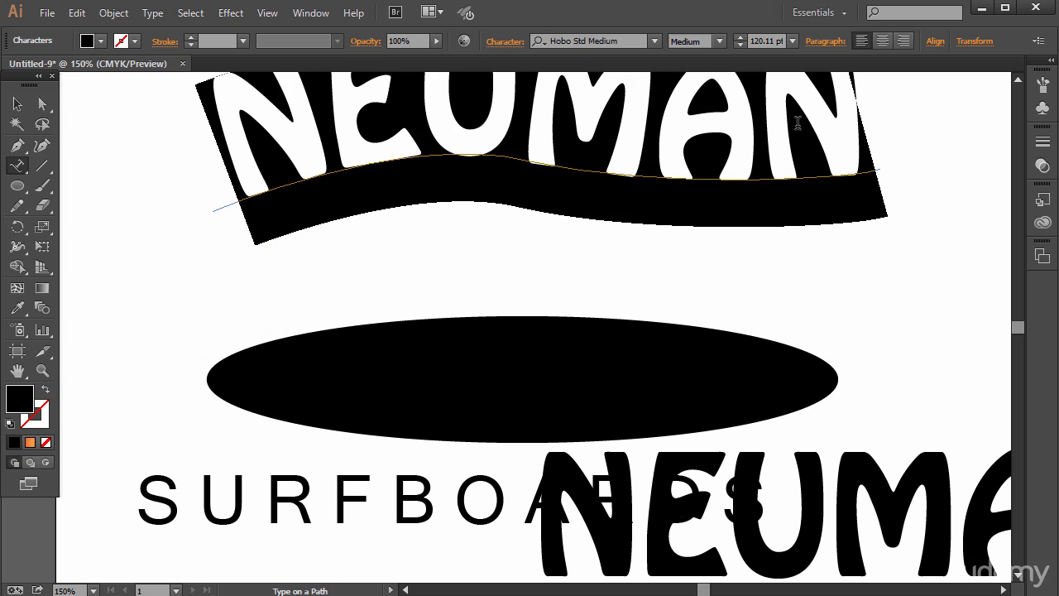
{"action": "key", "text": "Escape"}
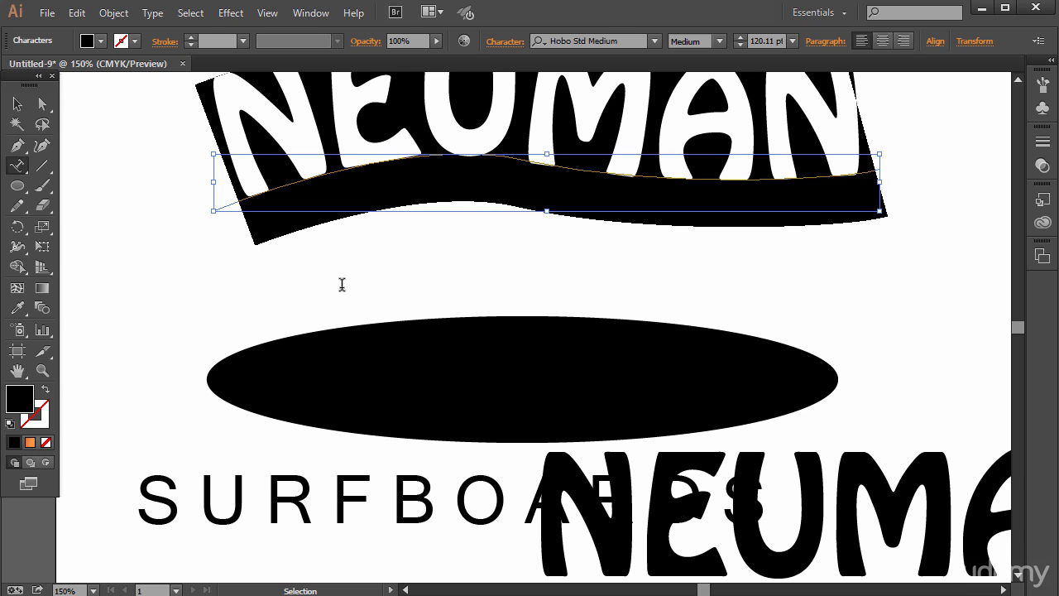
- Try to turn the lower ellipse into a type path, and undo the conversion
{"action": "left_click", "coordinate": [20, 106]}
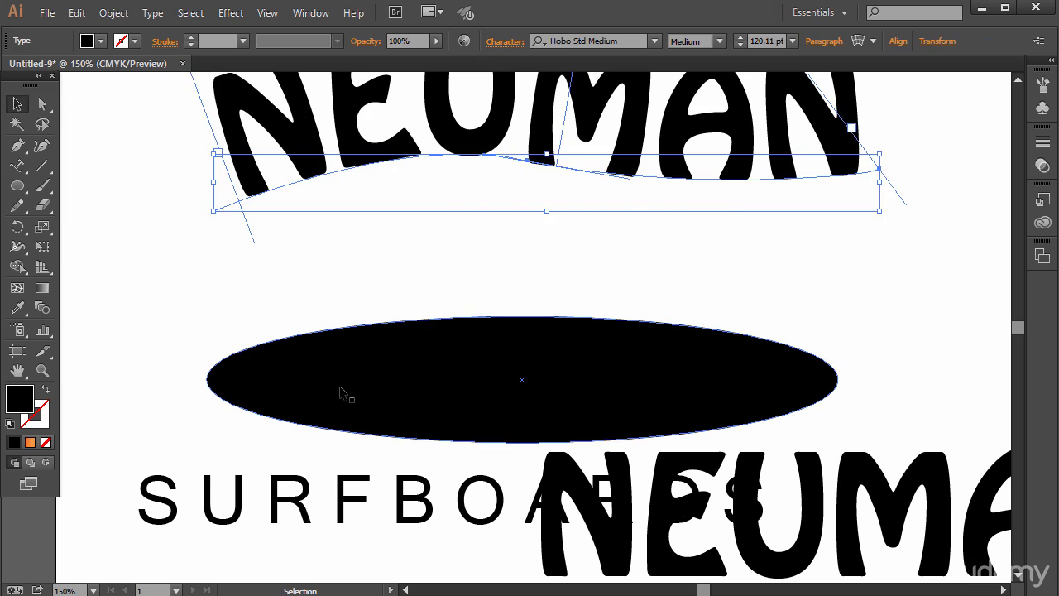
{"action": "left_click", "coordinate": [331, 382]}
{"action": "left_click", "coordinate": [16, 164]}
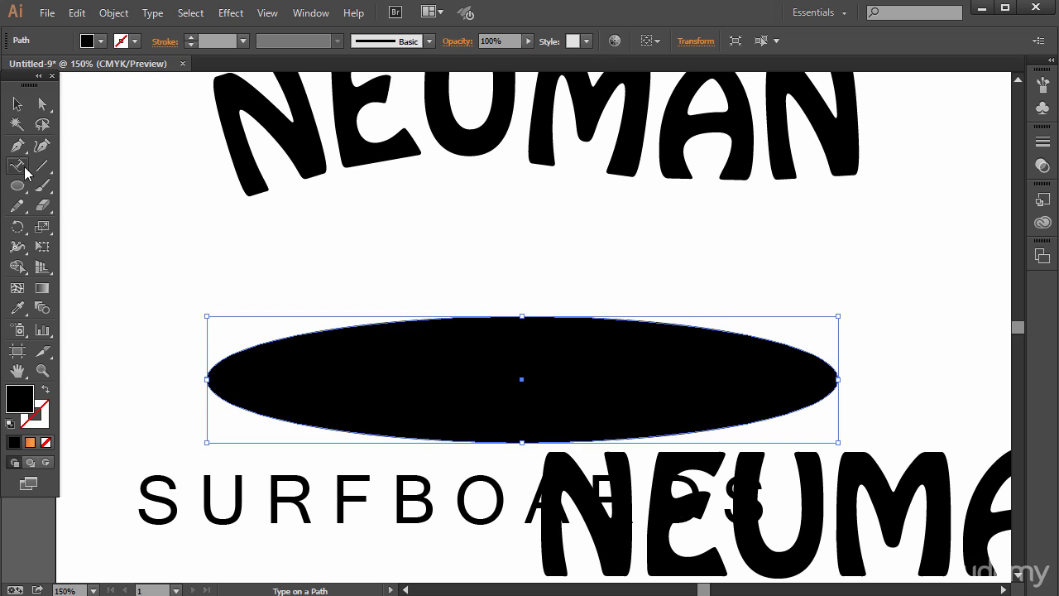
{"action": "left_click", "coordinate": [221, 354]}
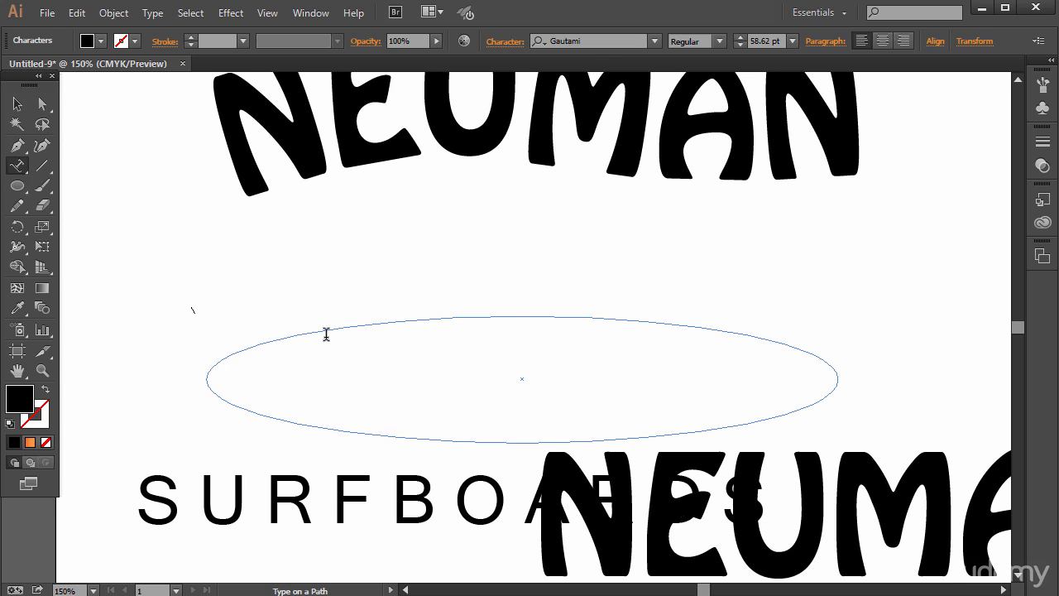
{"action": "key", "text": "ctrl"}
{"action": "key", "text": "Escape"}
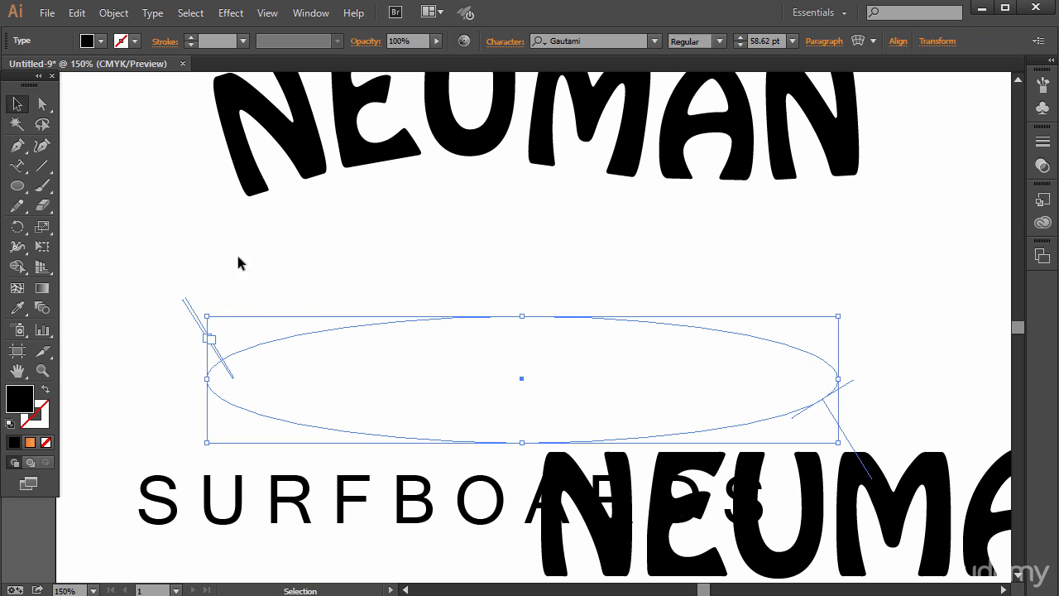
{"action": "key", "text": "ctrl+z"}
{"action": "key", "text": "ctrl+z"}
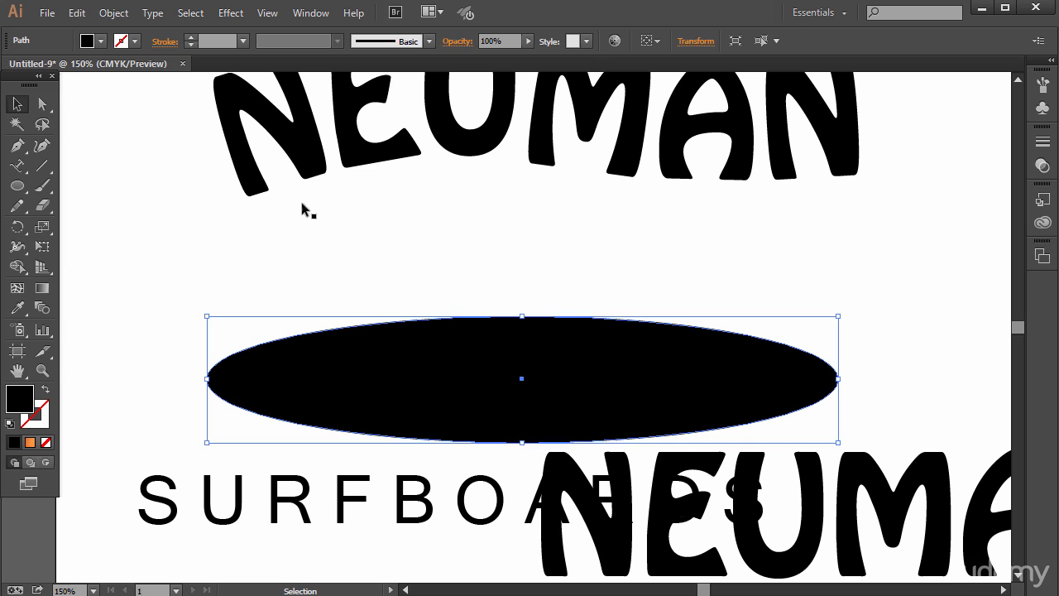
- Convert the lower ellipse into an empty type path again and leave text editing
{"action": "left_click", "coordinate": [17, 165]}
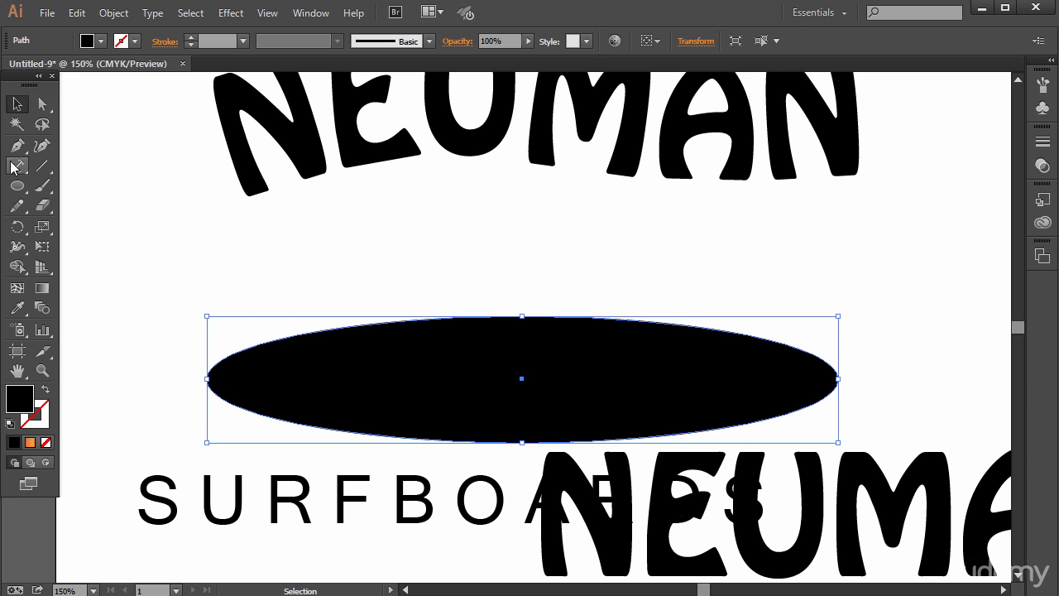
{"action": "left_click", "coordinate": [253, 340]}
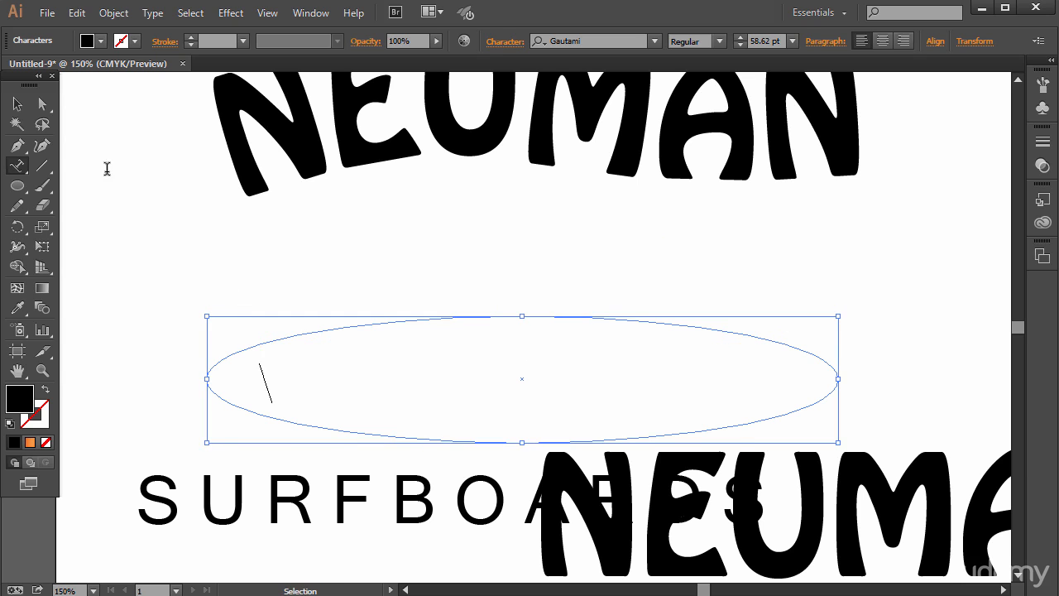
{"action": "left_click", "coordinate": [10, 108]}
- Select all the letters of the straight NEUMAN text and copy them
{"action": "double_click", "coordinate": [852, 536]}
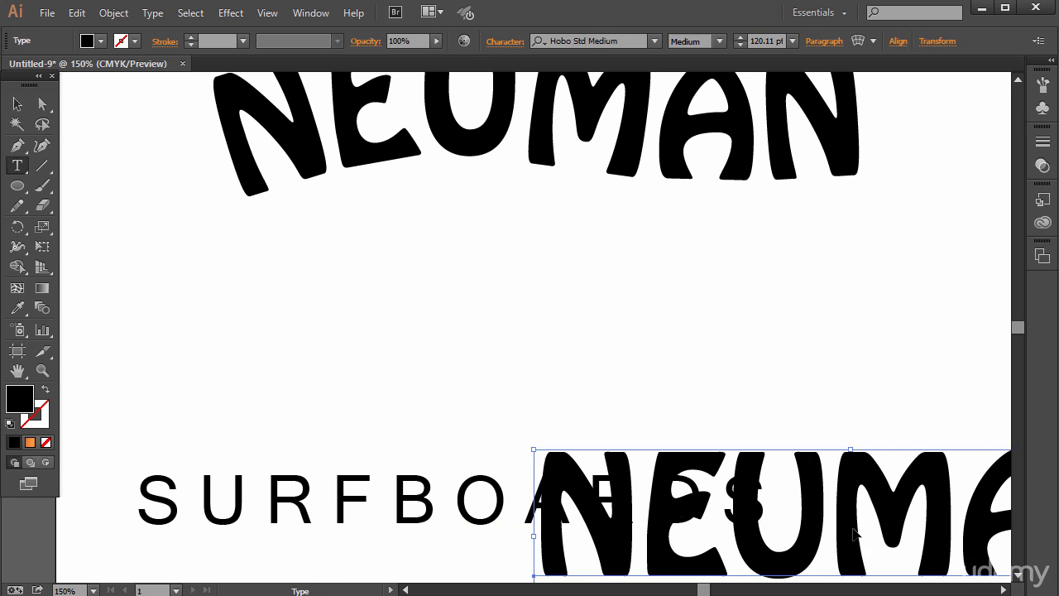
{"action": "left_click_drag", "start_coordinate": [547, 524], "coordinate": [702, 503]}
{"action": "left_click", "coordinate": [900, 534]}
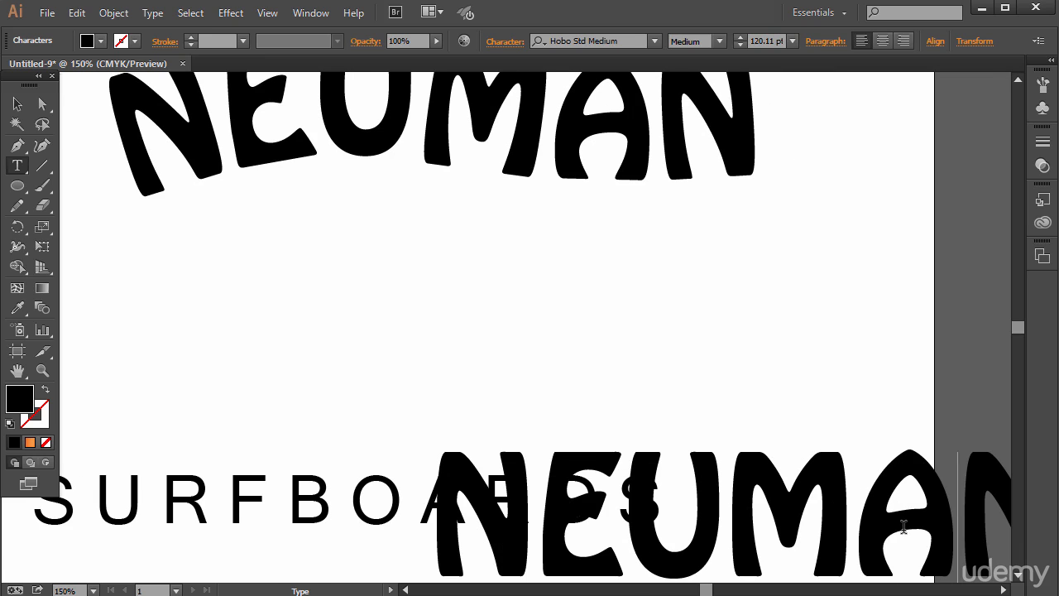
{"action": "key", "text": "ctrl+a"}
{"action": "key", "text": "ctrl+c"}
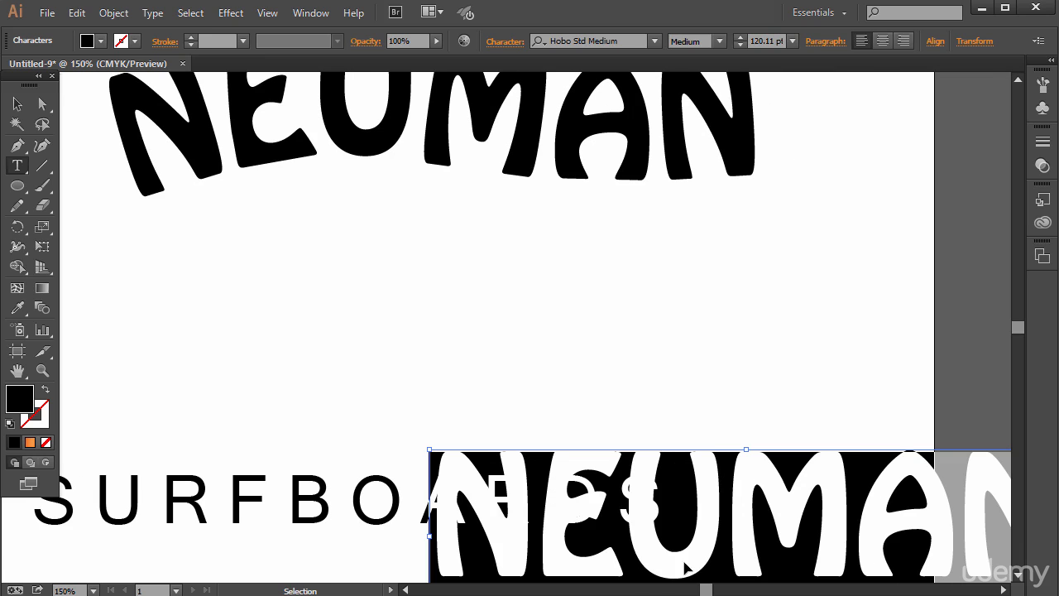
{"action": "left_click_drag", "start_coordinate": [709, 589], "coordinate": [707, 590]}
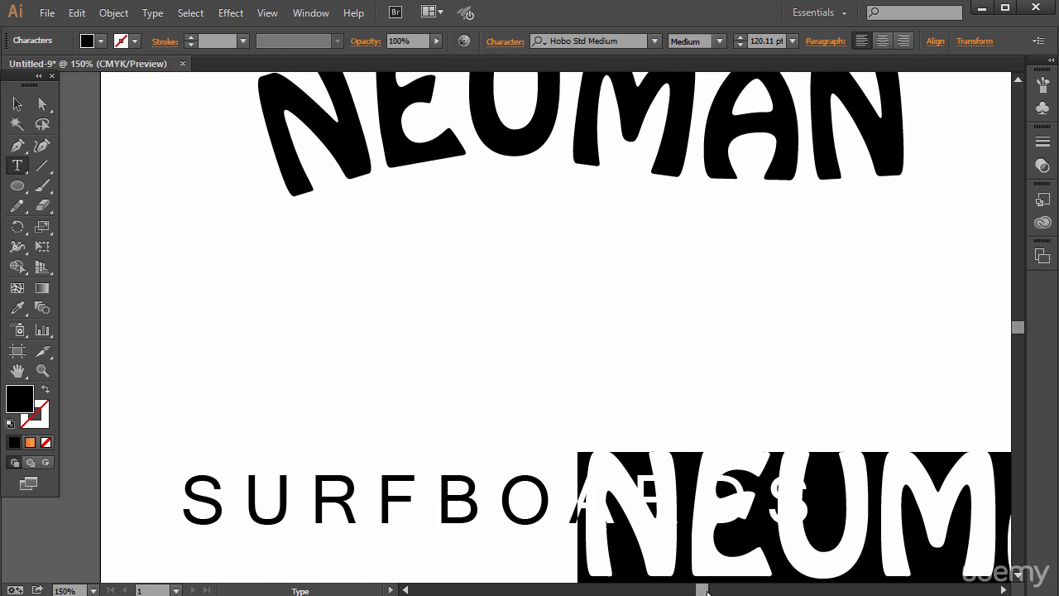
- Undo the type path conversions to restore both filled ellipses
{"action": "left_click", "coordinate": [17, 103]}
{"action": "left_click", "coordinate": [396, 334]}
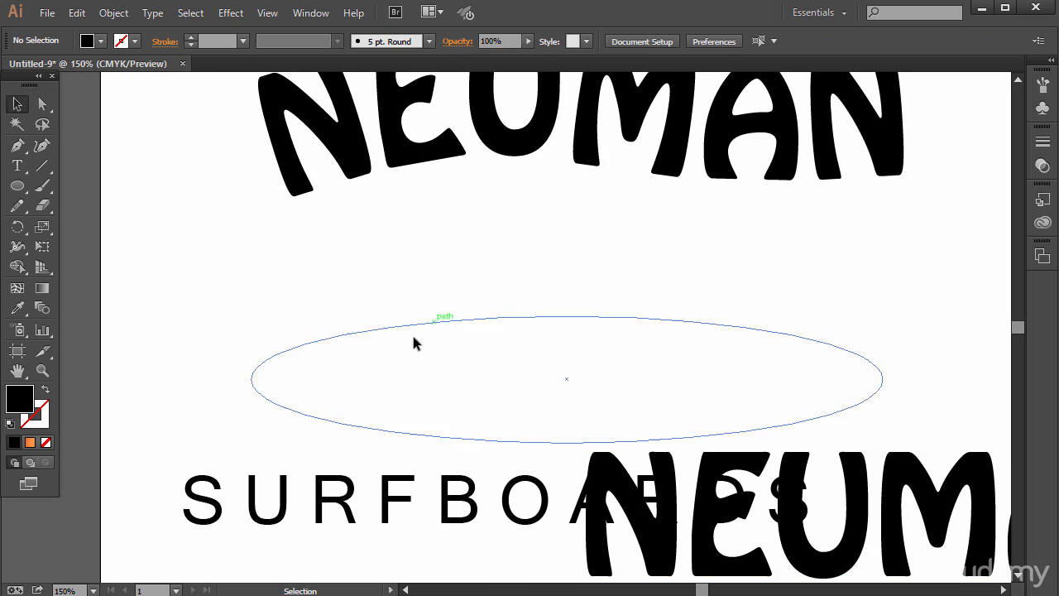
{"action": "key", "text": "ctrl+z"}
{"action": "key", "text": "ctrl+z"}
{"action": "key", "text": "ctrl+z"}
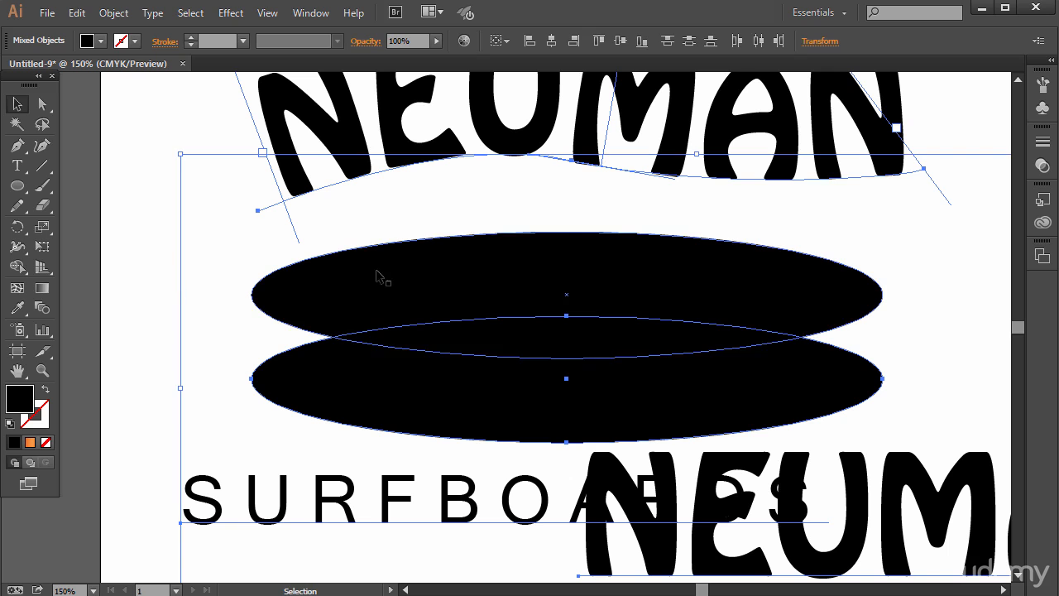
- Select only the upper ellipse and move it slightly up and to the left
{"action": "left_click", "coordinate": [135, 310]}
{"action": "left_click", "coordinate": [285, 295]}
{"action": "left_click_drag", "start_coordinate": [320, 287], "coordinate": [288, 282]}
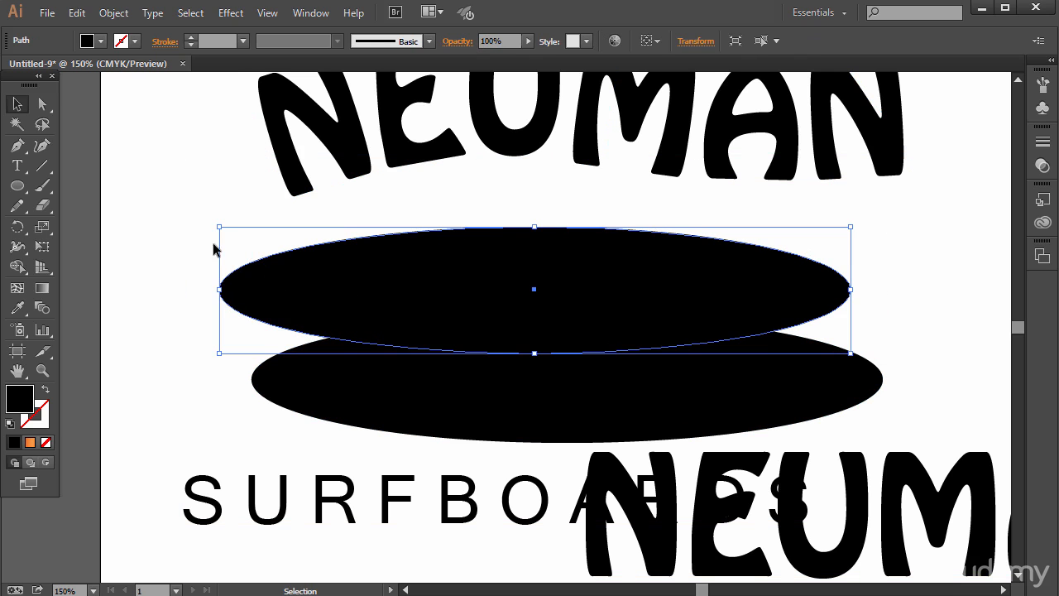
- Paste the copied NEUMAN text along the upper ellipse with the Type on a Path tool and slide it slightly left along the curve
{"action": "left_click", "coordinate": [18, 166]}
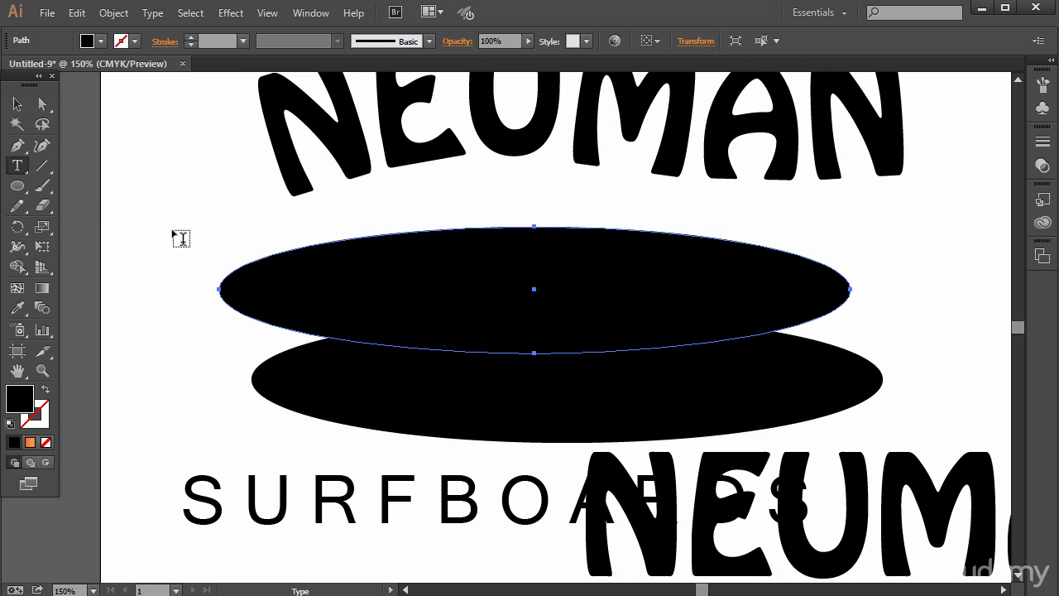
{"action": "left_click", "coordinate": [17, 165]}
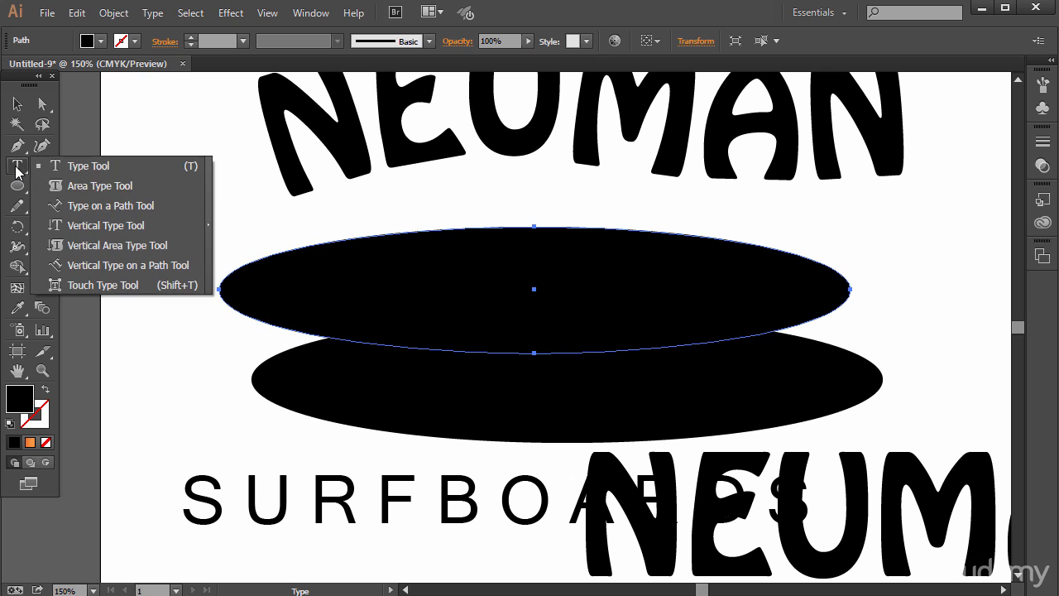
{"action": "left_click", "coordinate": [80, 206]}
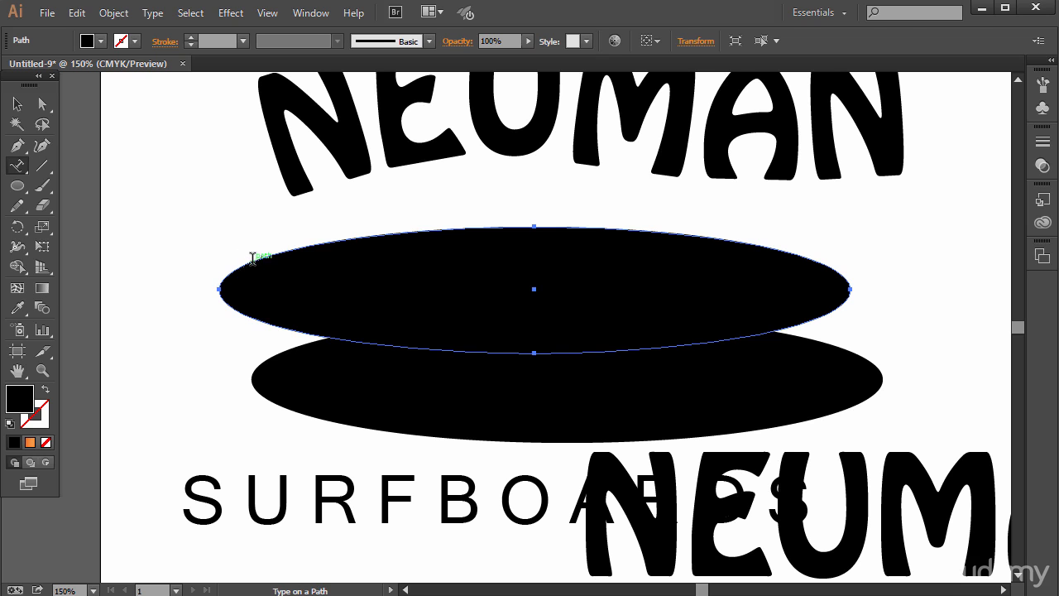
{"action": "left_click", "coordinate": [252, 257]}
{"action": "key", "text": "ctrl+v"}
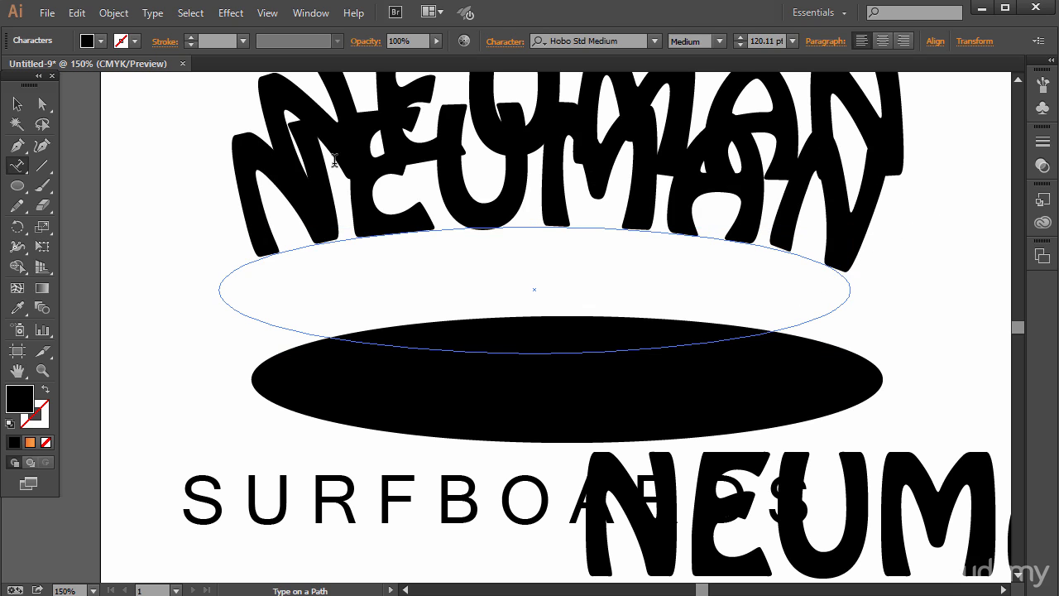
{"action": "left_click", "coordinate": [43, 103]}
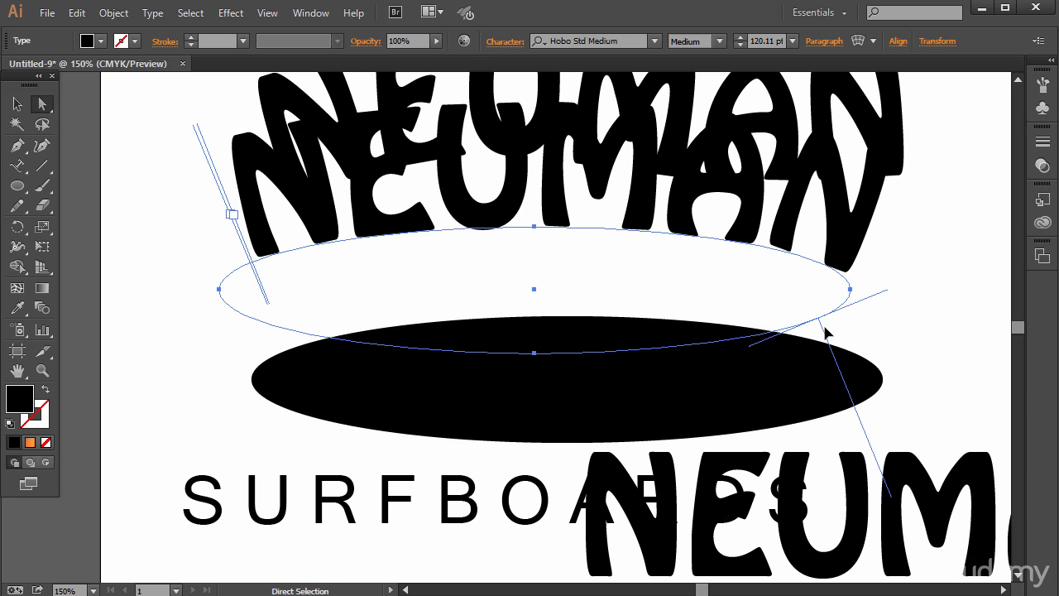
{"action": "left_click_drag", "start_coordinate": [825, 331], "coordinate": [838, 326]}
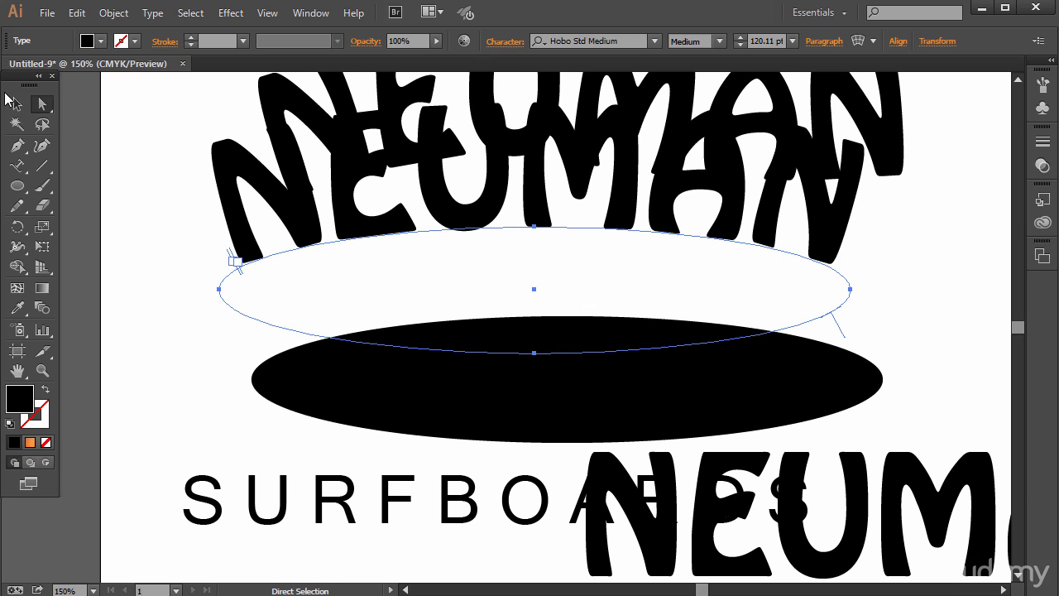
- Move the wavy and straight NEUMAN texts off to the right and bring SURFBOARDS up beneath the arched NEUMAN
{"action": "key", "text": "v"}
{"action": "left_click_drag", "start_coordinate": [414, 129], "coordinate": [985, 161]}
{"action": "left_click_drag", "start_coordinate": [892, 563], "coordinate": [669, 355]}
{"action": "left_click_drag", "start_coordinate": [718, 523], "coordinate": [958, 510]}
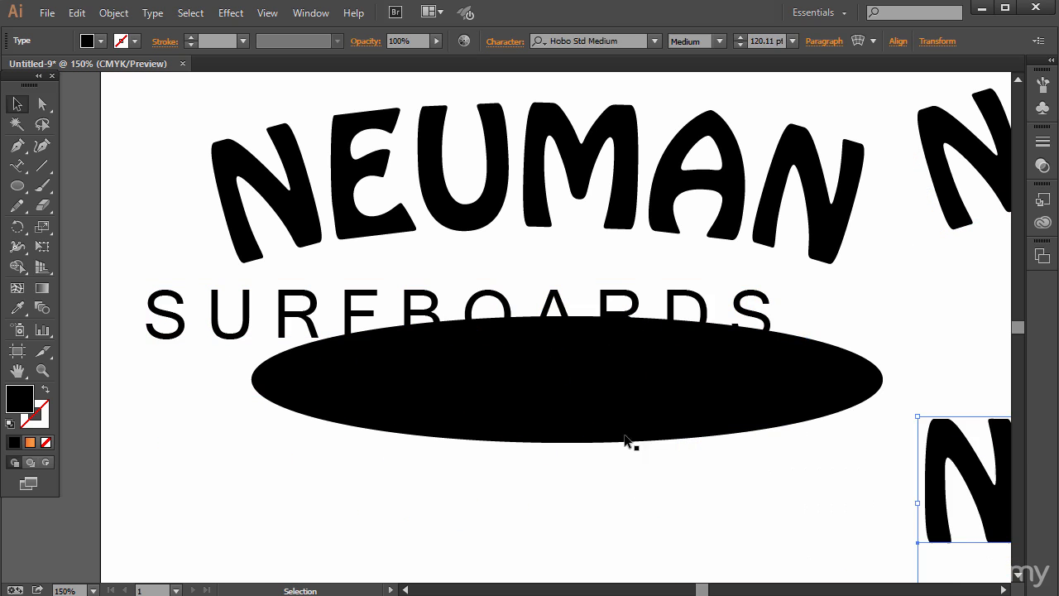
{"action": "left_click", "coordinate": [561, 465]}
- Move the black ellipse up directly beneath the arched NEUMAN and place SURFBOARDS well below it
{"action": "left_click_drag", "start_coordinate": [224, 298], "coordinate": [282, 445]}
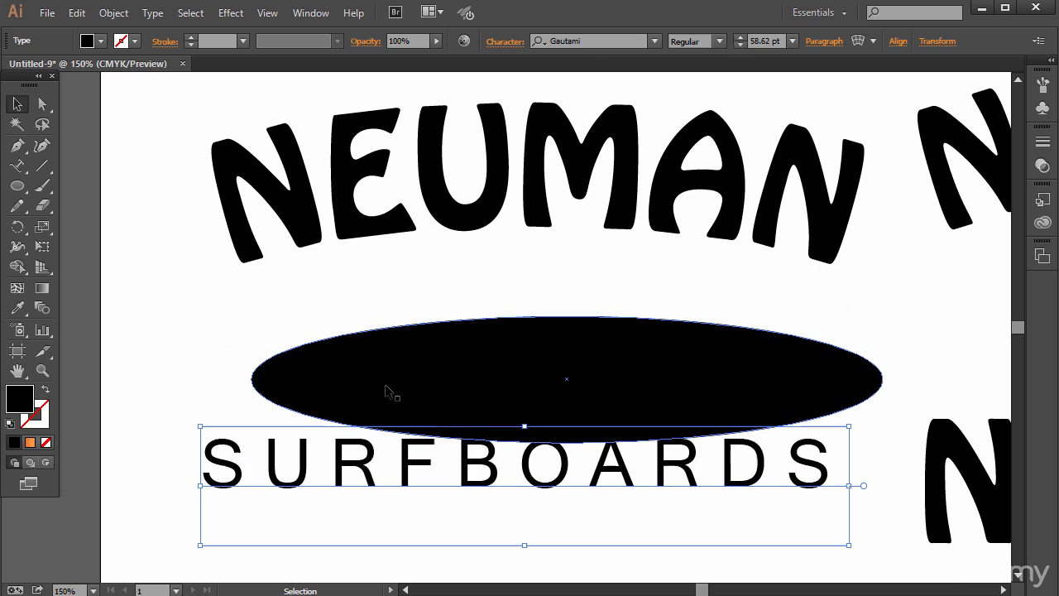
{"action": "left_click_drag", "start_coordinate": [424, 376], "coordinate": [400, 288]}
{"action": "left_click_drag", "start_coordinate": [438, 281], "coordinate": [400, 472]}
- Fill the SURFBOARDS text with bright blue, hex 106EF9
{"action": "double_click", "coordinate": [14, 403]}
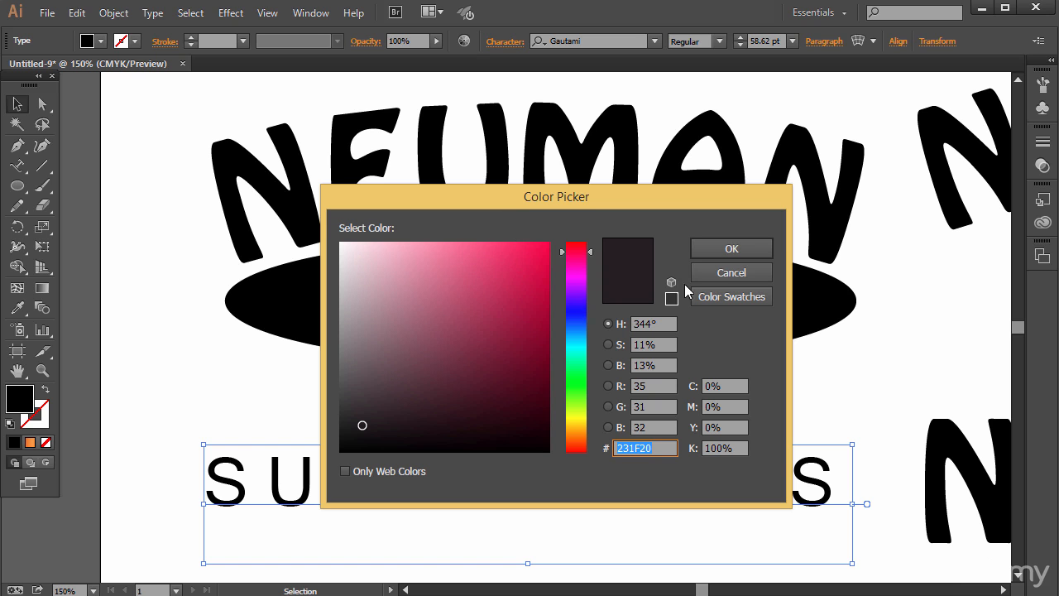
{"action": "left_click", "coordinate": [576, 326]}
{"action": "left_click", "coordinate": [535, 256]}
{"action": "mouse_move", "coordinate": [535, 256]}
{"action": "left_mouse_down"}
{"action": "mouse_move", "coordinate": [543, 250]}
{"action": "mouse_move", "coordinate": [491, 241]}
{"action": "mouse_move", "coordinate": [536, 246]}
{"action": "left_mouse_up"}
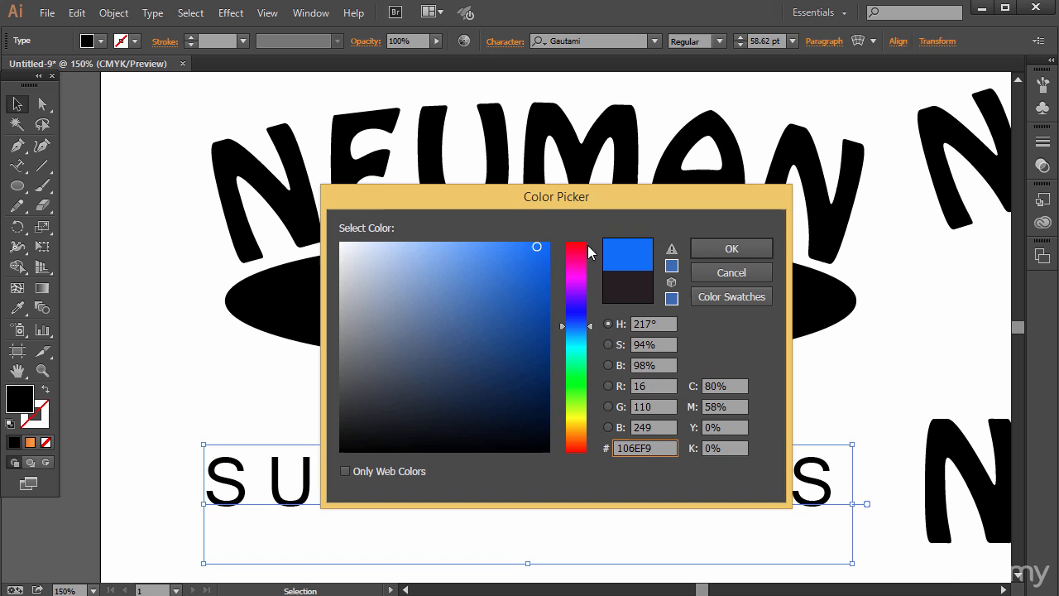
{"action": "left_click", "coordinate": [703, 249]}
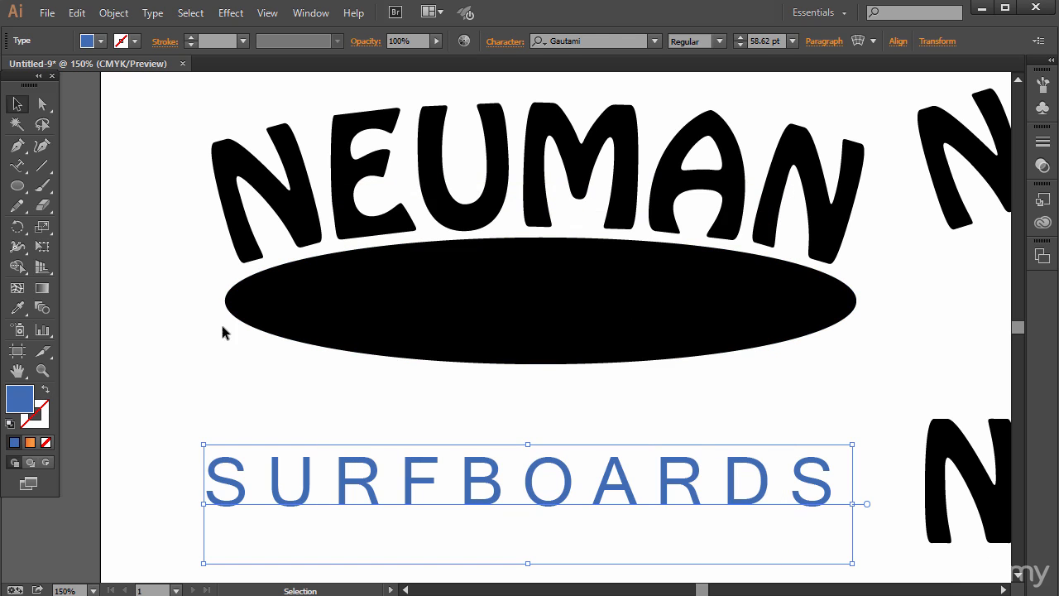
- Fill the black ellipse beneath the arched NEUMAN with a medium blue
{"action": "left_click", "coordinate": [441, 305]}
{"action": "double_click", "coordinate": [11, 407]}
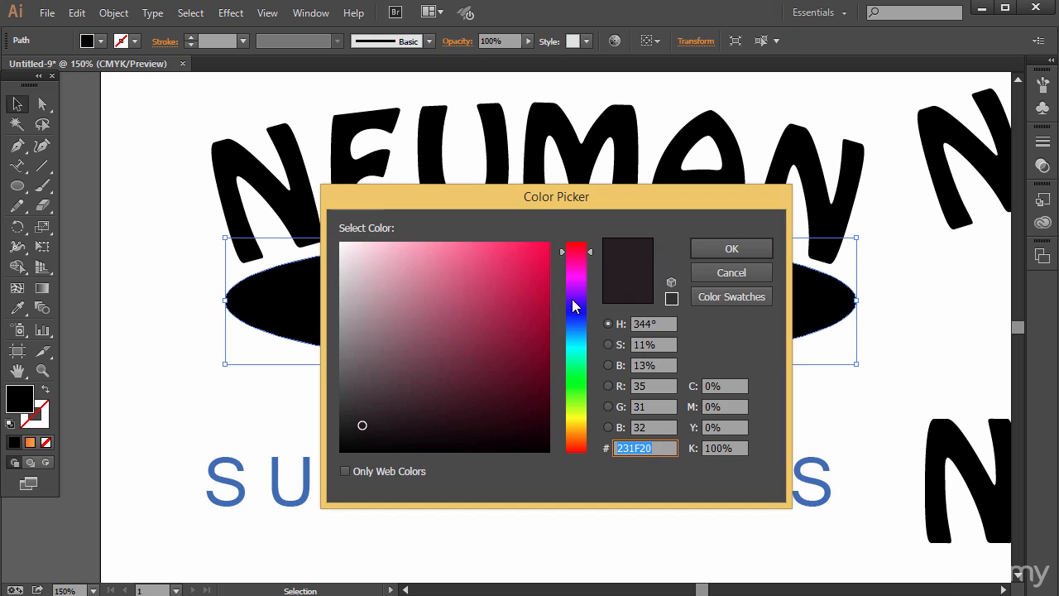
{"action": "left_click", "coordinate": [570, 330]}
{"action": "type", "text": "0A86E2"}
{"action": "left_click", "coordinate": [731, 250]}
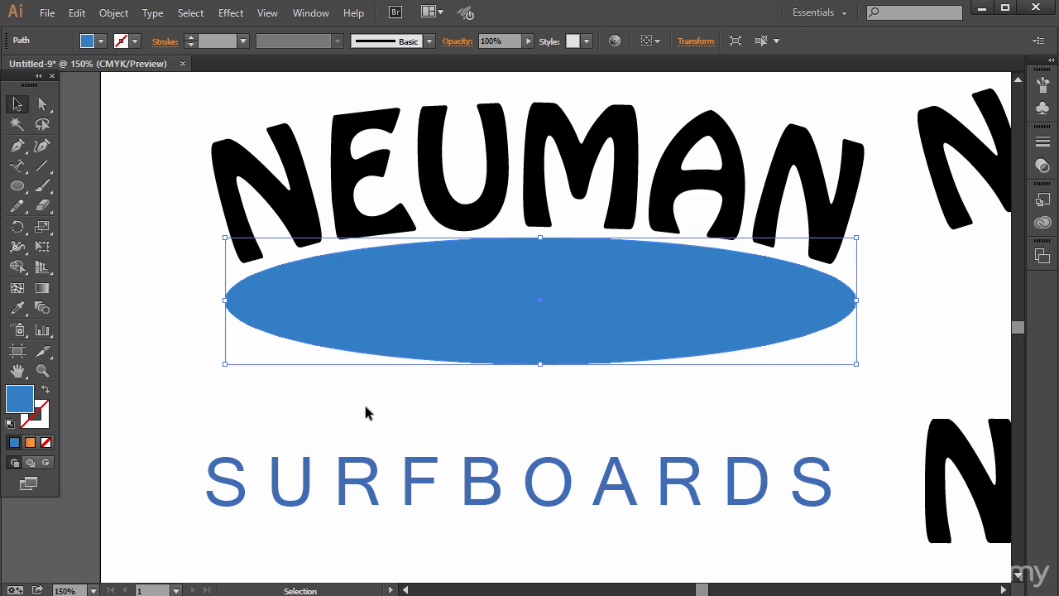
{"action": "left_click", "coordinate": [363, 401]}
- Move the SURFBOARDS text up just beneath the ellipse and fill all its letters with white, hex FFFFFF
{"action": "left_click", "coordinate": [509, 470]}
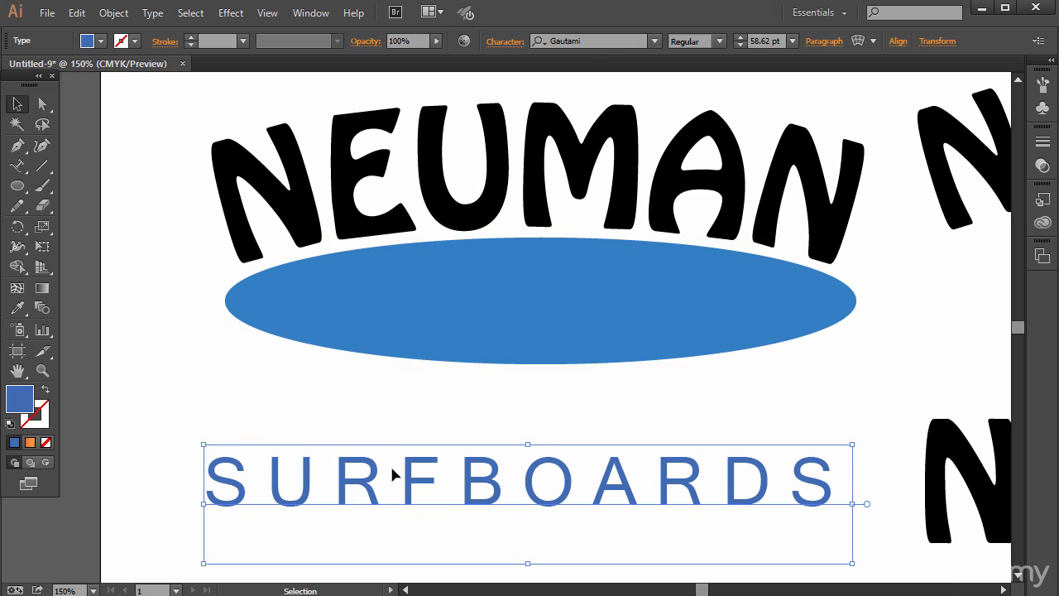
{"action": "left_click_drag", "start_coordinate": [397, 472], "coordinate": [412, 420]}
{"action": "key", "text": "t"}
{"action": "left_click", "coordinate": [410, 409]}
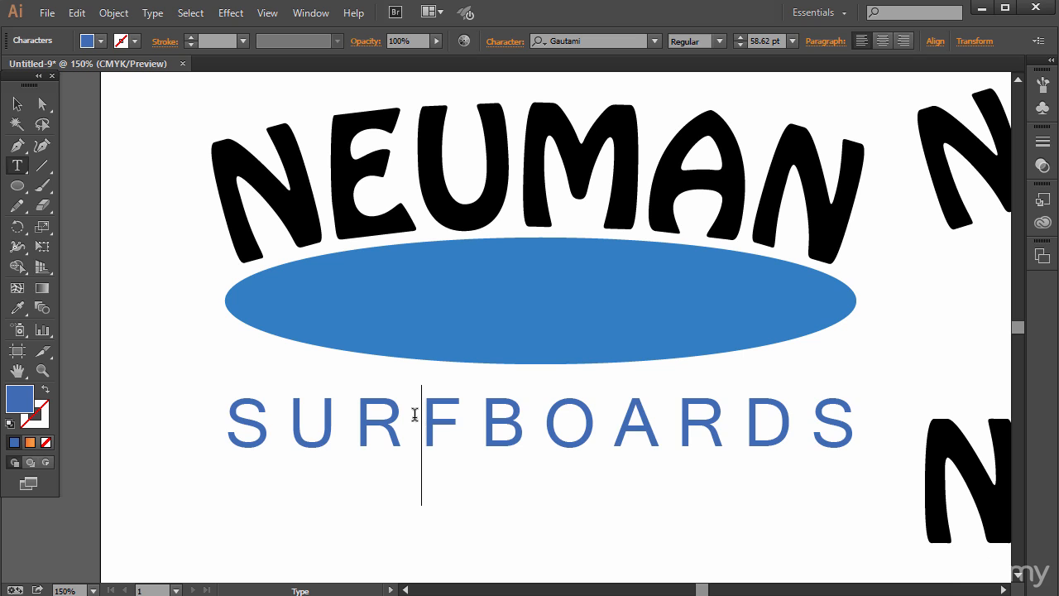
{"action": "key", "text": "ctrl+a"}
{"action": "double_click", "coordinate": [25, 401]}
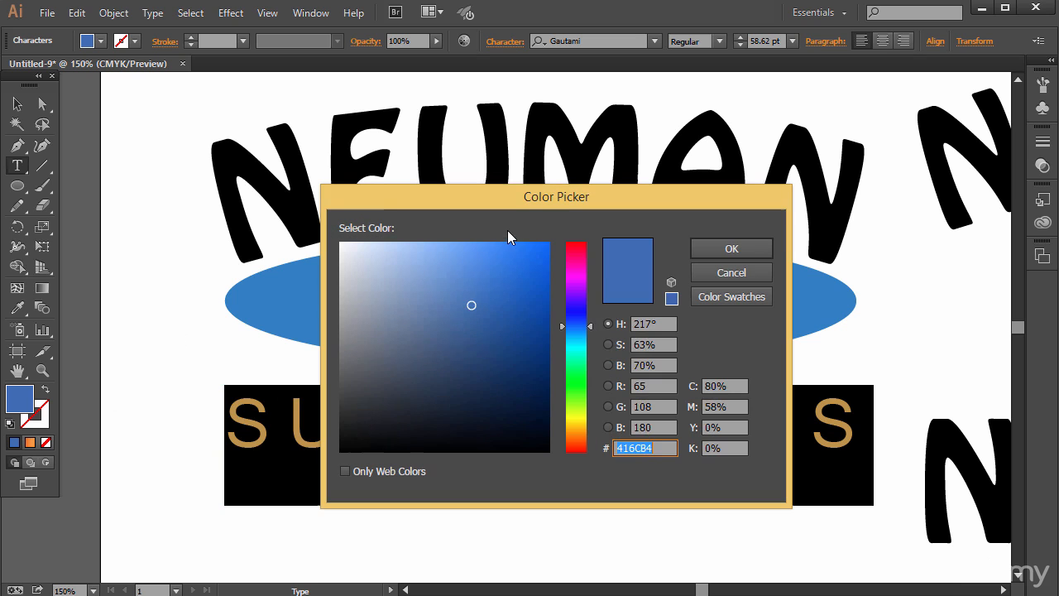
{"action": "left_click_drag", "start_coordinate": [489, 288], "coordinate": [335, 241]}
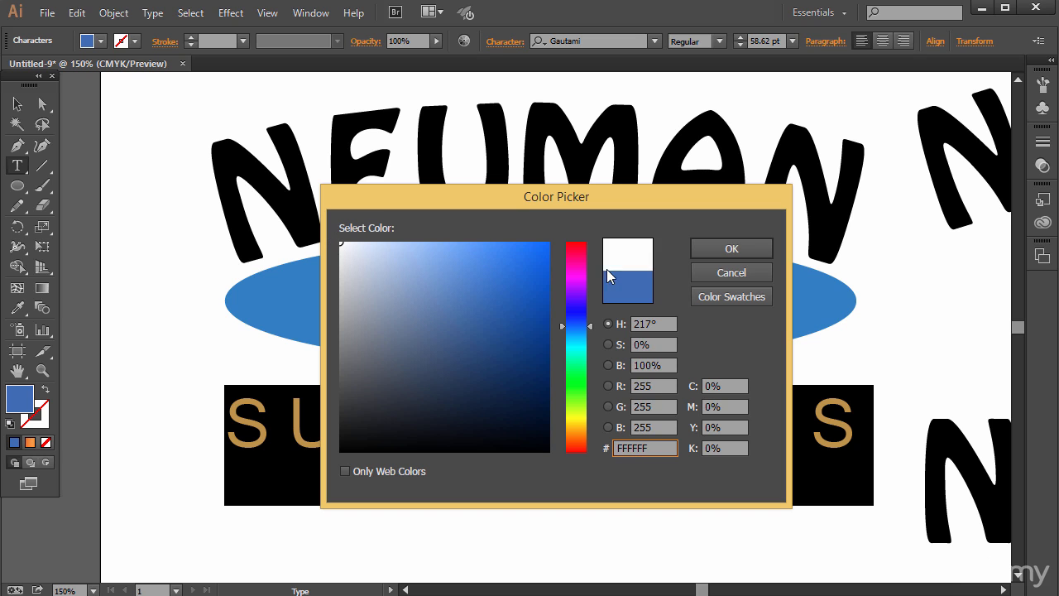
{"action": "left_click", "coordinate": [697, 247]}
{"action": "key", "text": "Escape"}
- Place the white SURFBOARDS text over the blue ellipse and bring it to the front
{"action": "left_click_drag", "start_coordinate": [282, 412], "coordinate": [312, 290]}
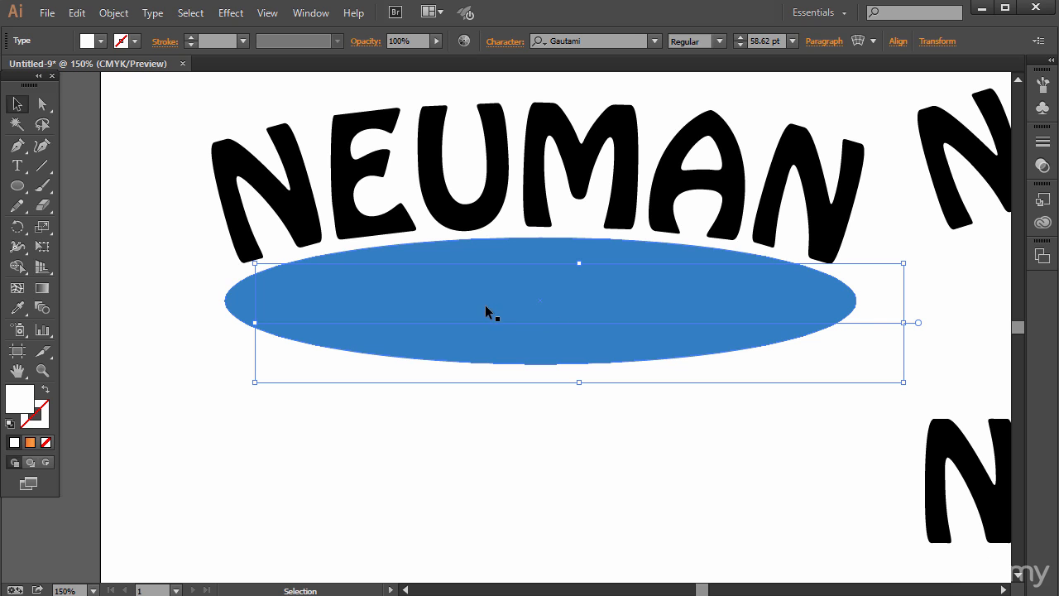
{"action": "left_click", "coordinate": [114, 13]}
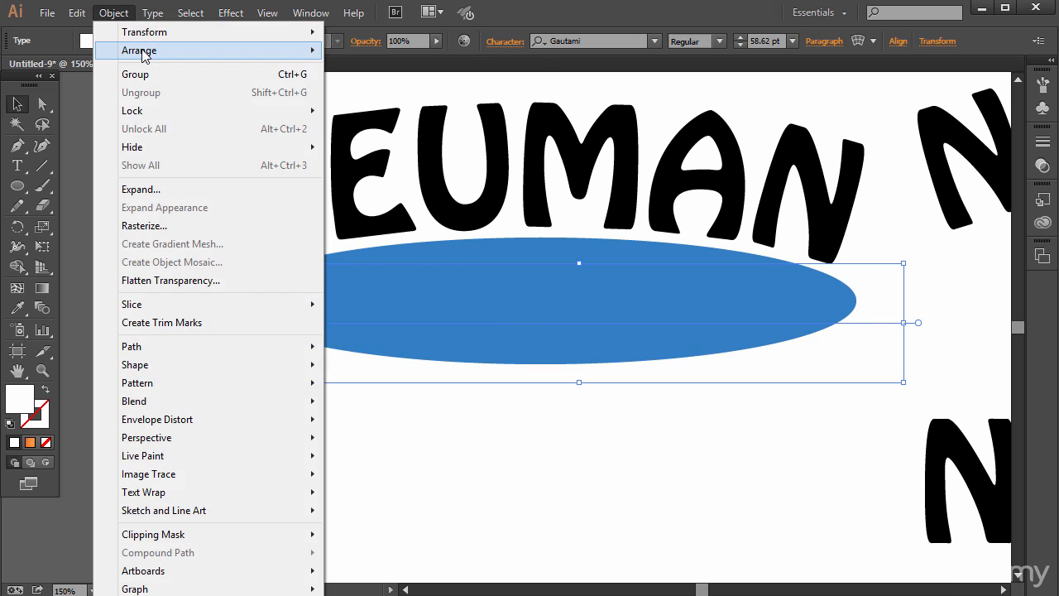
{"action": "mouse_move", "coordinate": [145, 50]}
{"action": "left_click", "coordinate": [364, 47]}
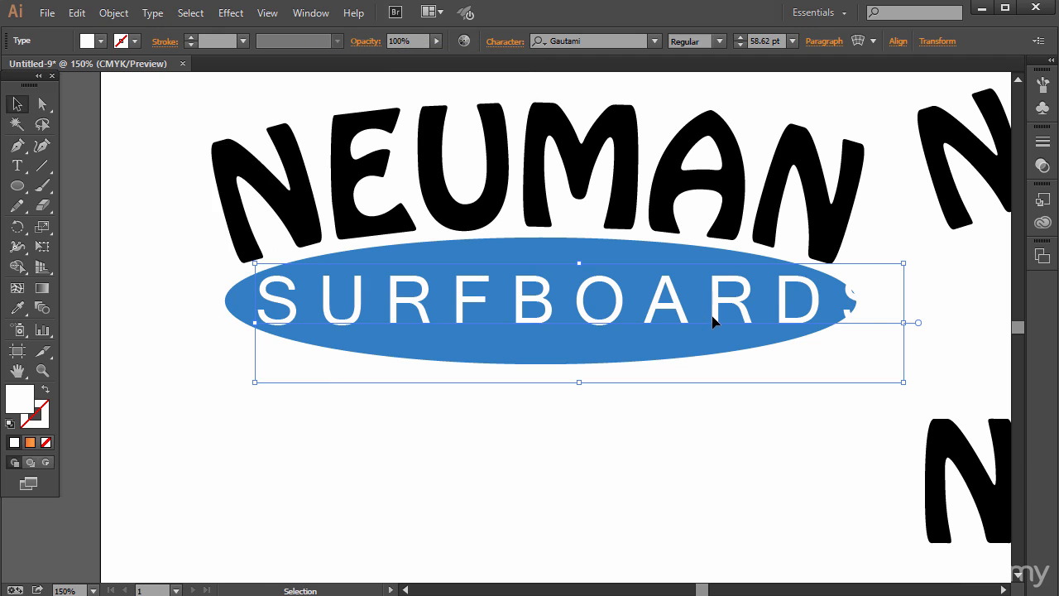
- Scale the SURFBOARDS text down proportionally to fit inside the blue ellipse and center it there
{"action": "key", "text": "t"}
{"action": "left_click", "coordinate": [15, 105]}
{"action": "left_click", "coordinate": [823, 315]}
{"action": "key", "text": "shift"}
{"action": "left_click_drag", "start_coordinate": [904, 382], "coordinate": [869, 364]}
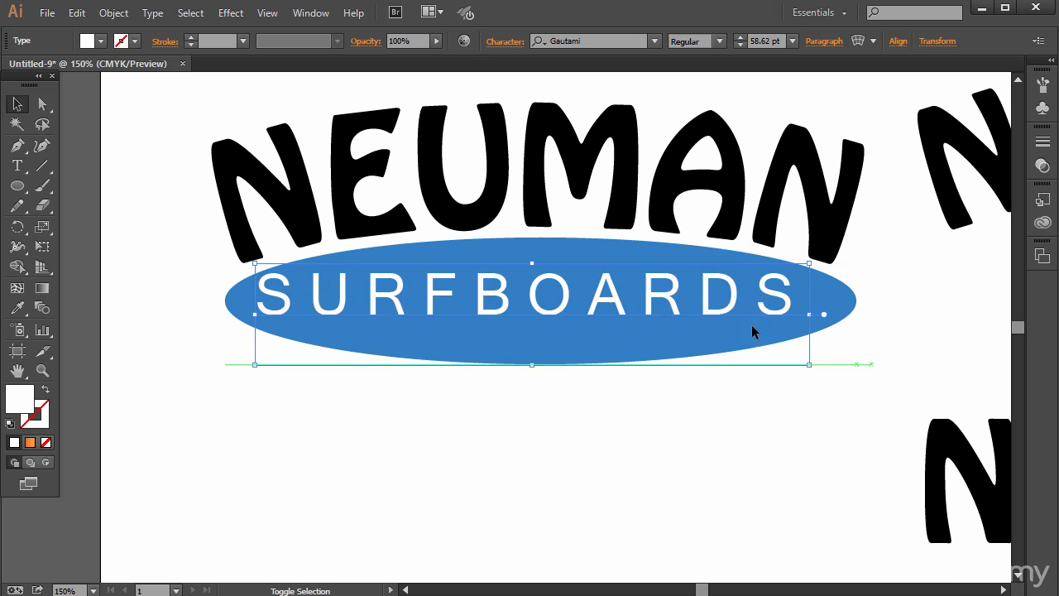
{"action": "left_click_drag", "start_coordinate": [433, 295], "coordinate": [447, 297]}
{"action": "left_click", "coordinate": [479, 447]}
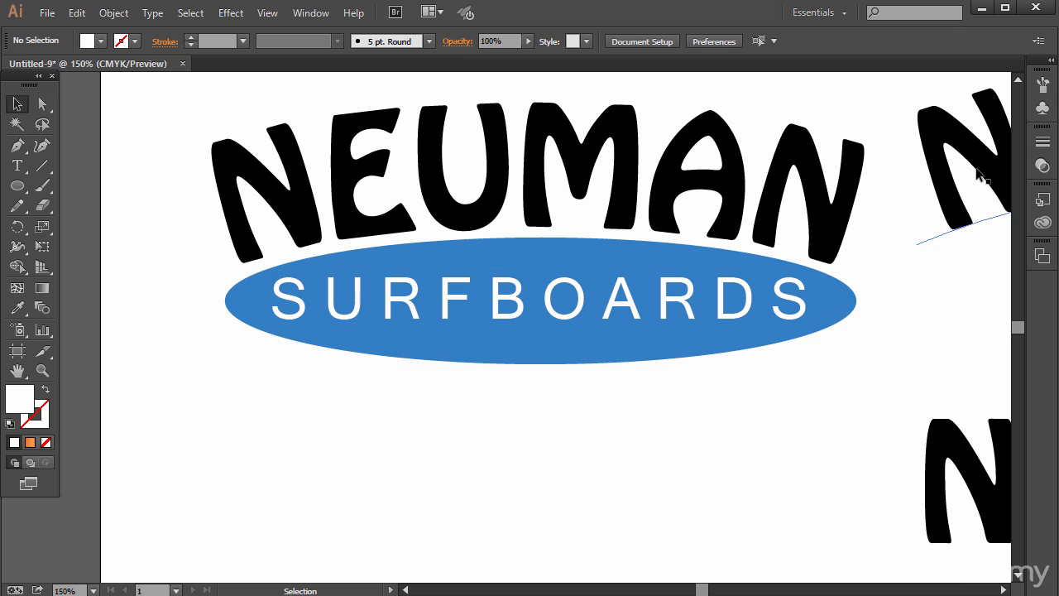
- Move the two spare NEUMAN texts further right, away from the logo
{"action": "left_click_drag", "start_coordinate": [954, 164], "coordinate": [1010, 141]}
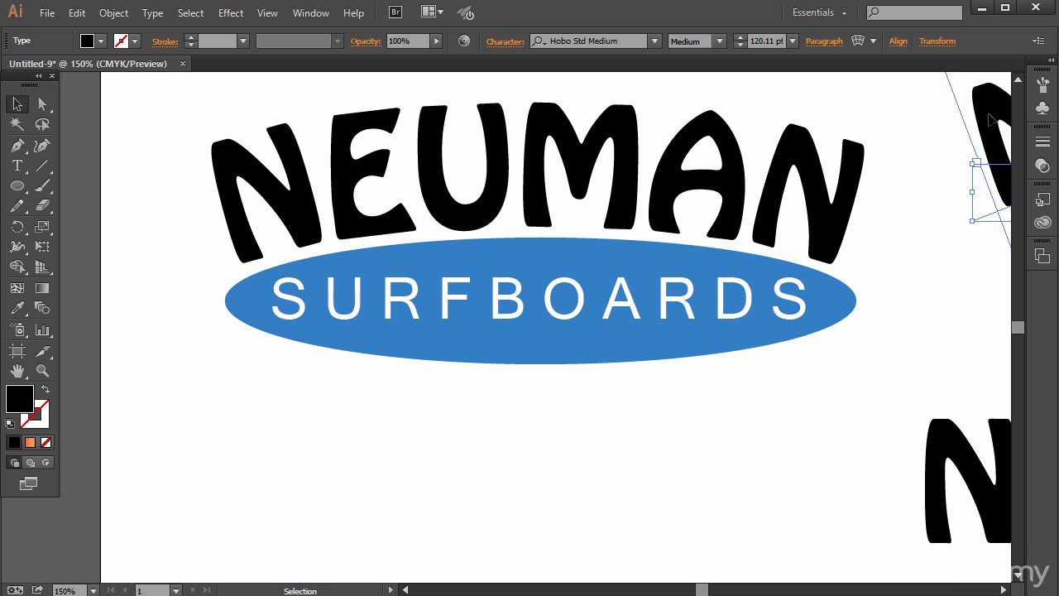
{"action": "left_click_drag", "start_coordinate": [991, 120], "coordinate": [987, 130]}
{"action": "left_click_drag", "start_coordinate": [946, 473], "coordinate": [988, 479]}
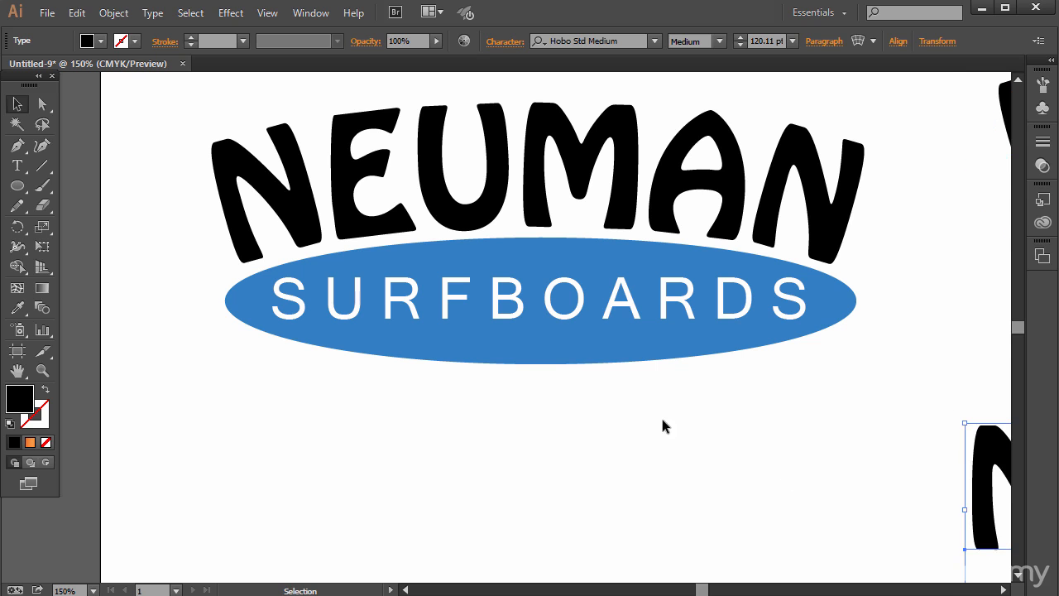
{"action": "scroll", "coordinate": [572, 392], "scroll_direction": "up", "scroll_amount": 3}
{"action": "left_click_drag", "start_coordinate": [700, 591], "coordinate": [700, 591]}
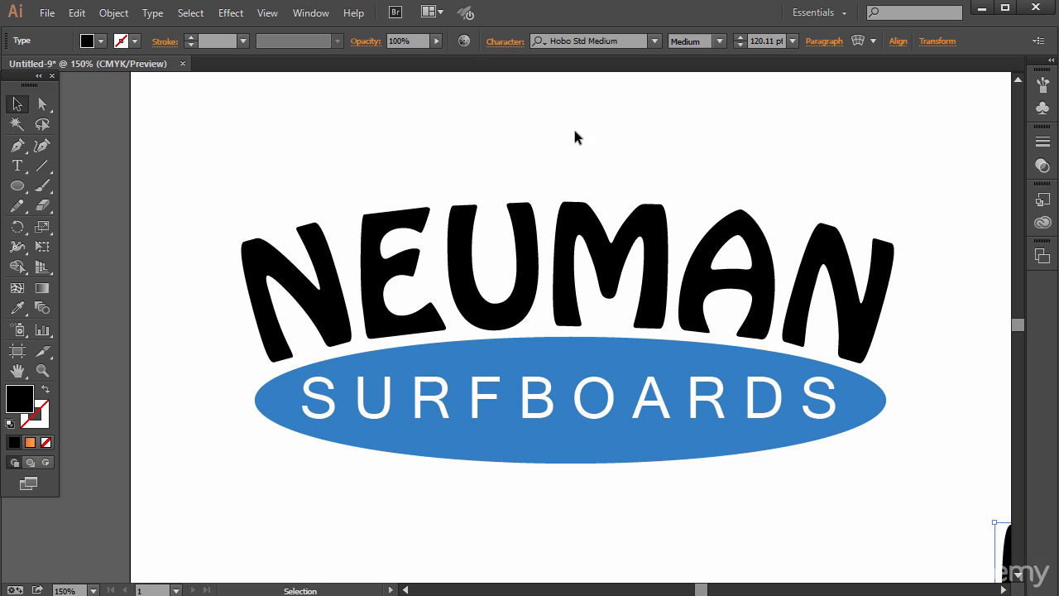
- Draw a closed fin-like wave shape about 2 in wide above the arched NEUMAN with the Pen tool, giving it a slightly arched base
{"action": "left_click_drag", "start_coordinate": [17, 145], "coordinate": [72, 147]}
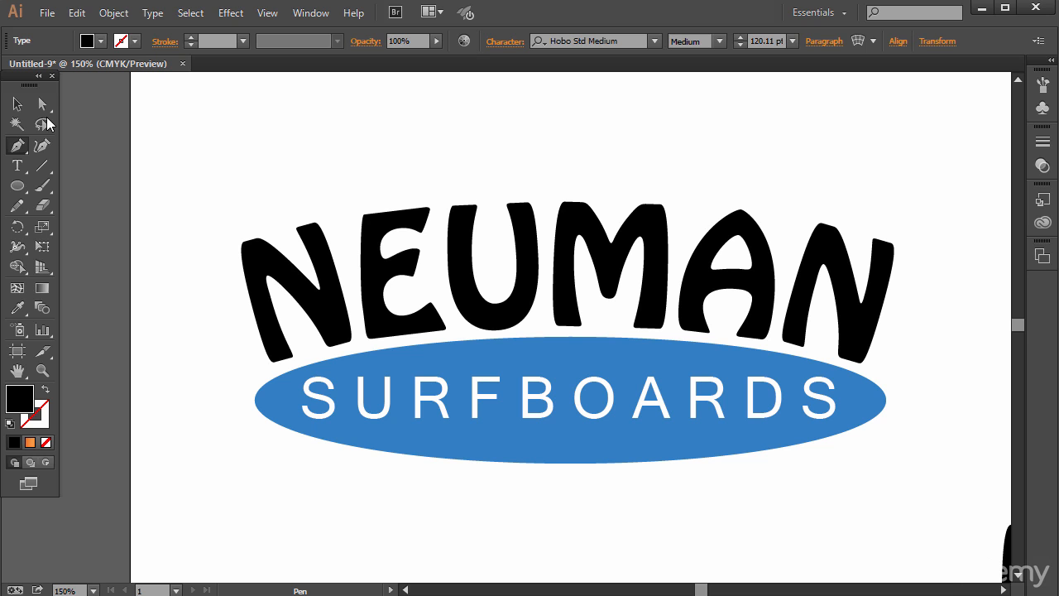
{"action": "left_click", "coordinate": [460, 193]}
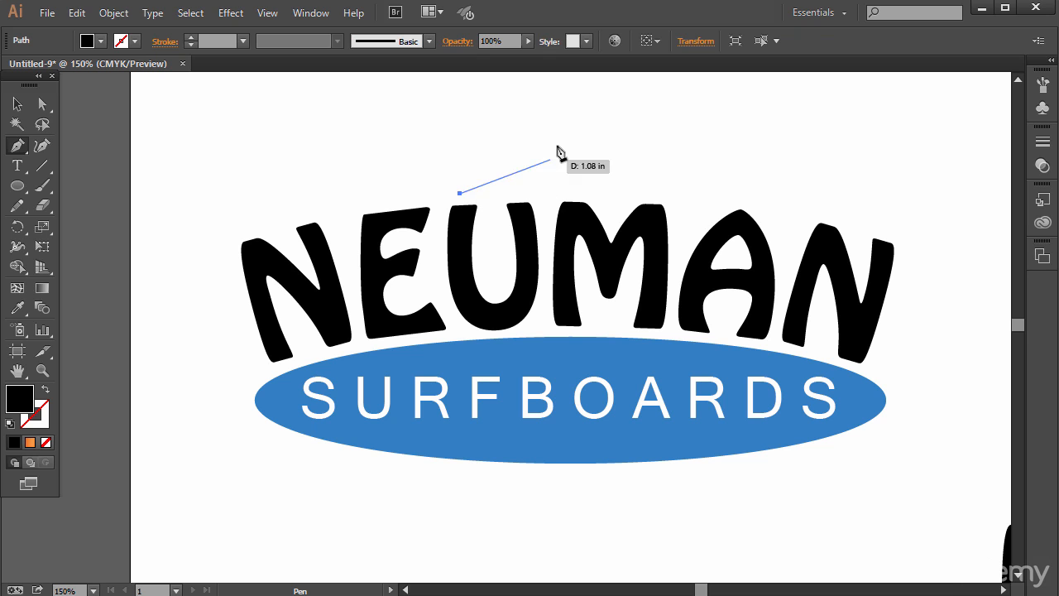
{"action": "left_click_drag", "start_coordinate": [532, 159], "coordinate": [619, 149]}
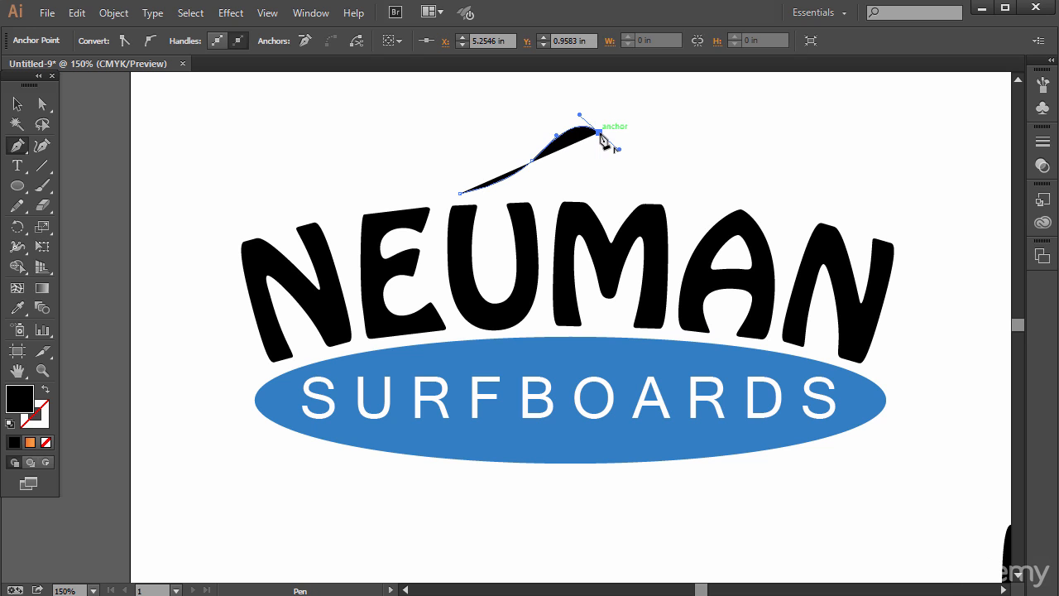
{"action": "left_click", "coordinate": [597, 134]}
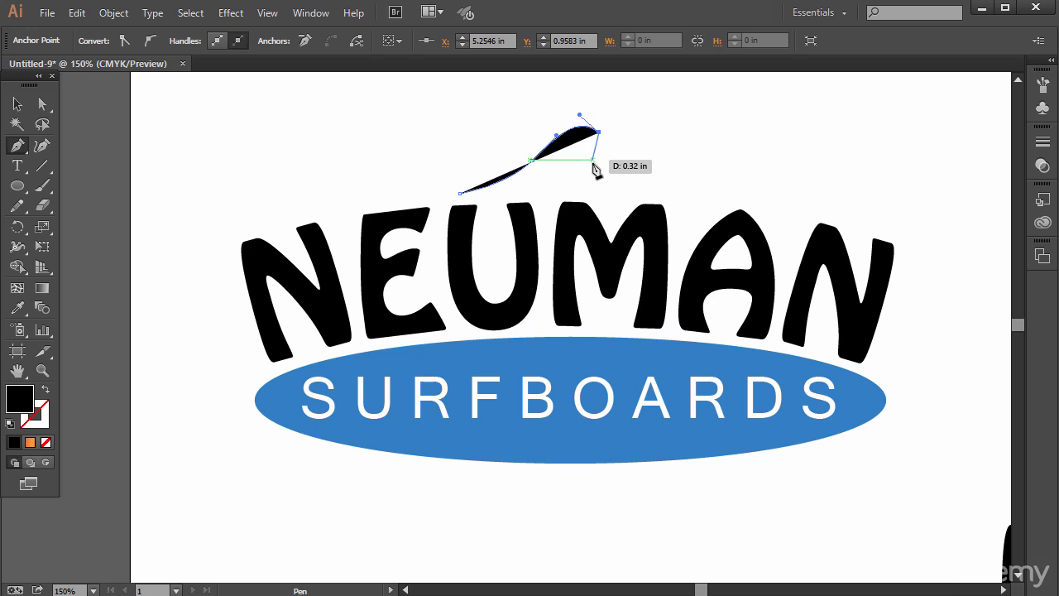
{"action": "left_click", "coordinate": [590, 159]}
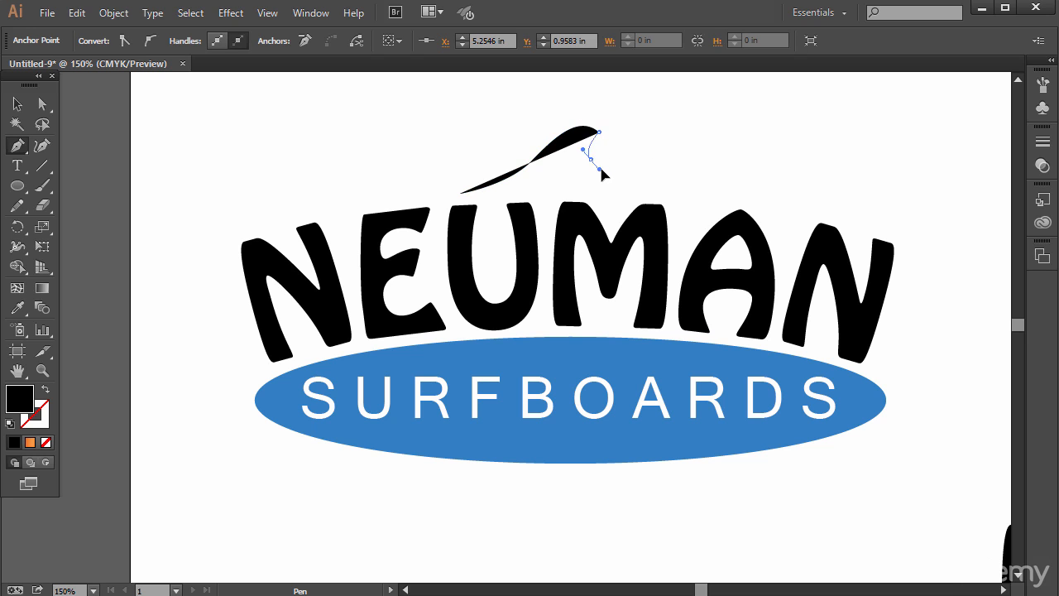
{"action": "left_click_drag", "start_coordinate": [607, 173], "coordinate": [608, 172]}
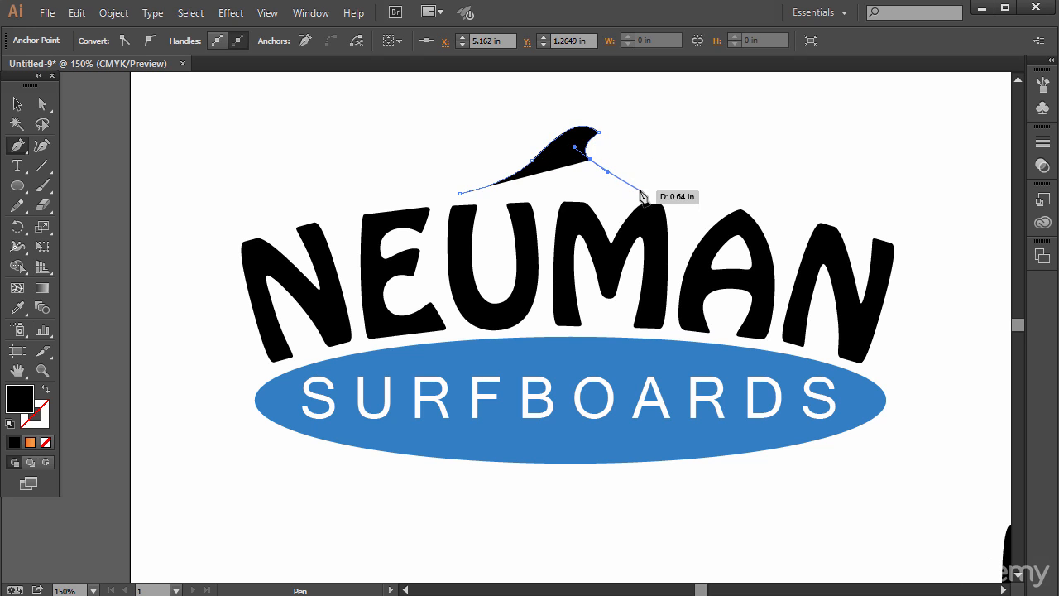
{"action": "left_click", "coordinate": [642, 194]}
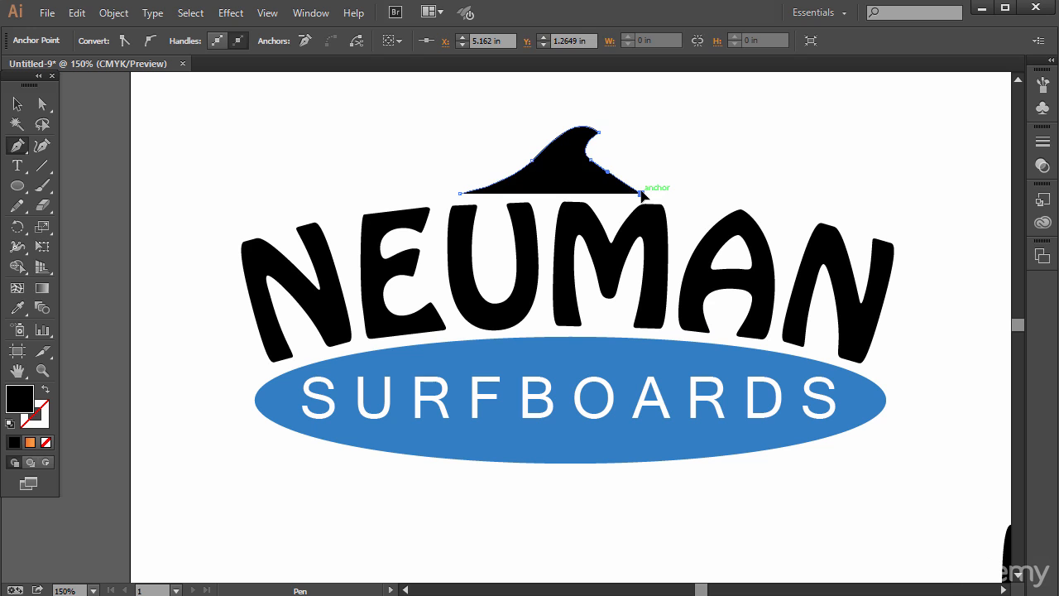
{"action": "left_click", "coordinate": [460, 195]}
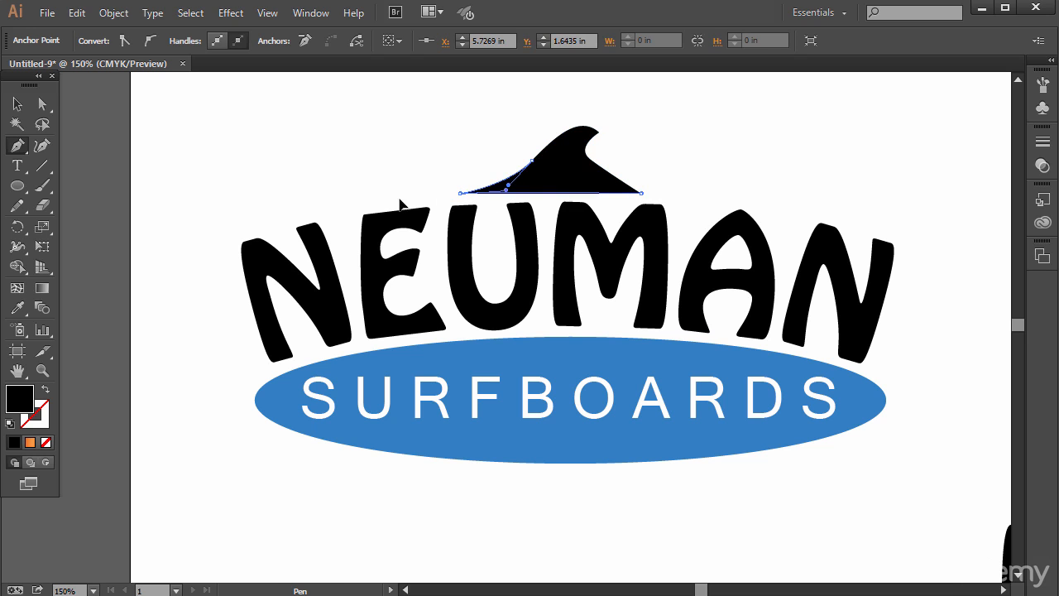
{"action": "left_click_drag", "start_coordinate": [400, 197], "coordinate": [351, 205]}
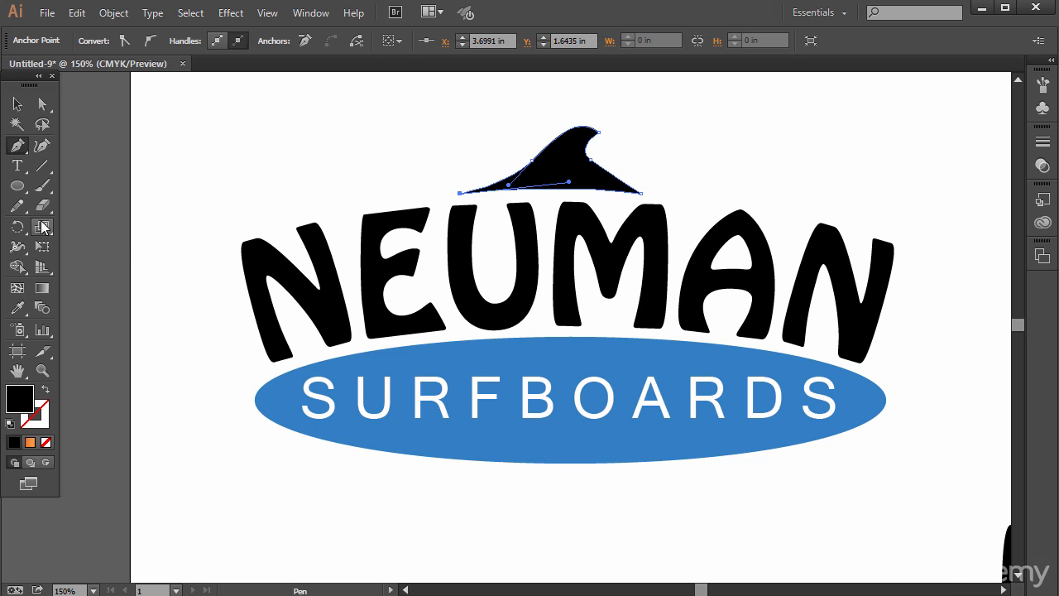
- Fill the wave shape with the ellipse's blue using the Eyedropper and move it about 0.09 in right and 0.07 in down
{"action": "left_click", "coordinate": [14, 313]}
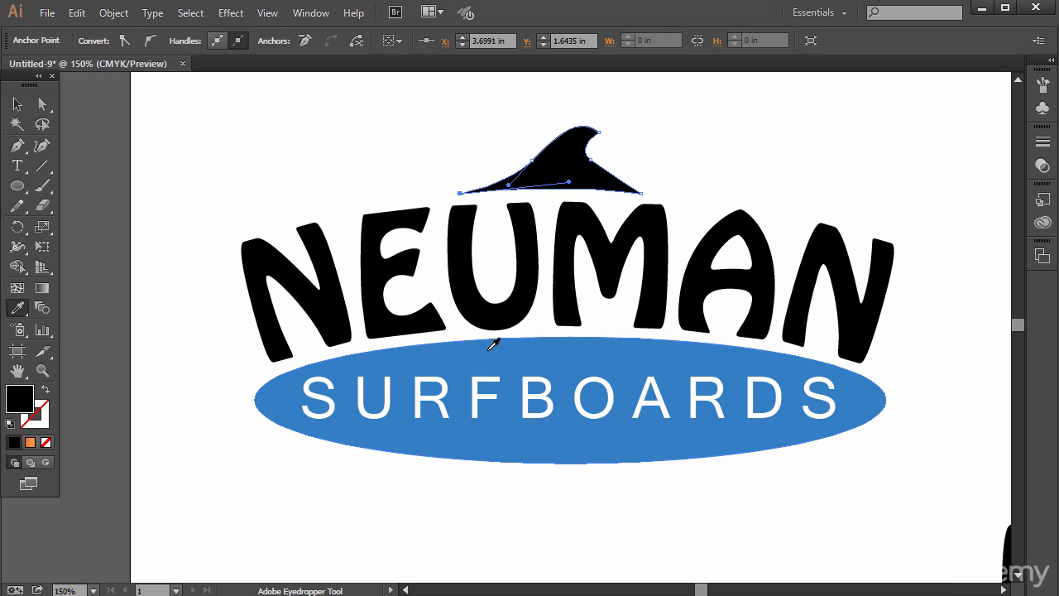
{"action": "left_click", "coordinate": [491, 345]}
{"action": "left_click", "coordinate": [17, 103]}
{"action": "left_click", "coordinate": [378, 135]}
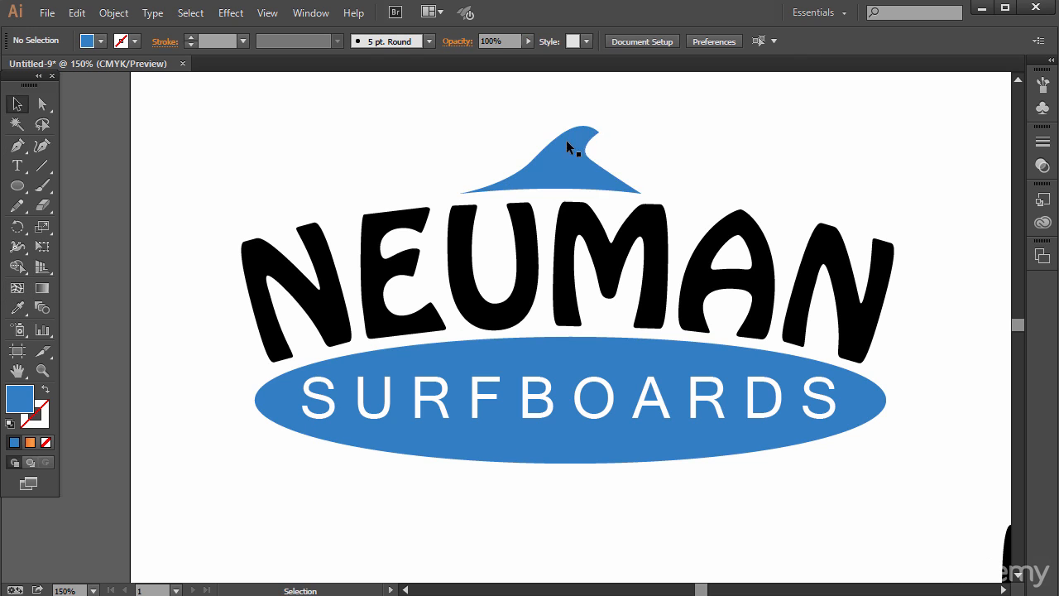
{"action": "left_click_drag", "start_coordinate": [567, 166], "coordinate": [573, 166]}
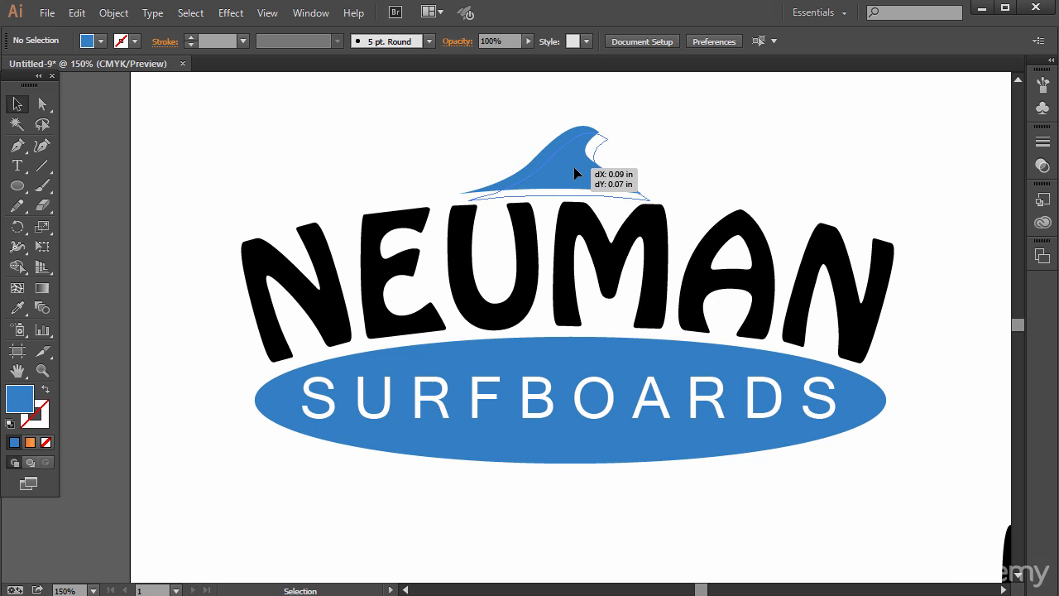
{"action": "left_click", "coordinate": [765, 128]}
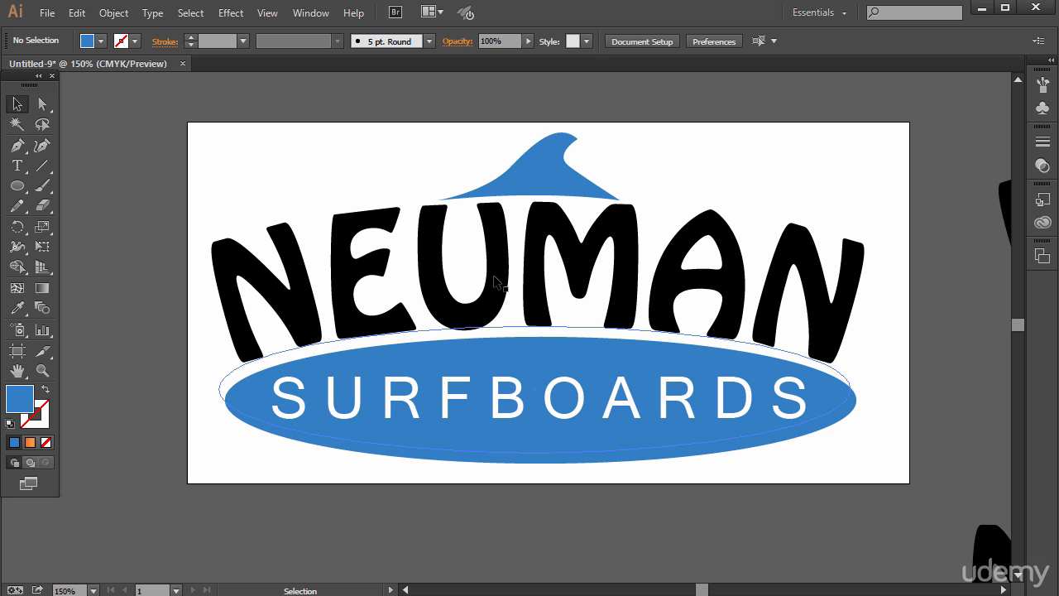
- Convert the SURFBOARDS text and the arched NEUMAN text to outlines
{"action": "left_click", "coordinate": [289, 287]}
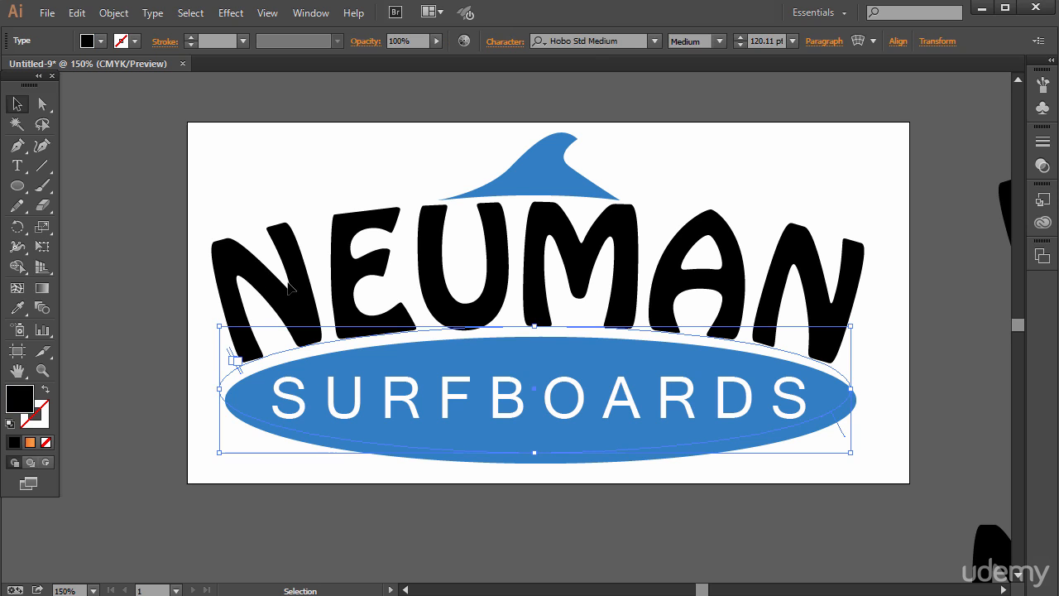
{"action": "left_click", "coordinate": [402, 414]}
{"action": "right_click", "coordinate": [407, 407]}
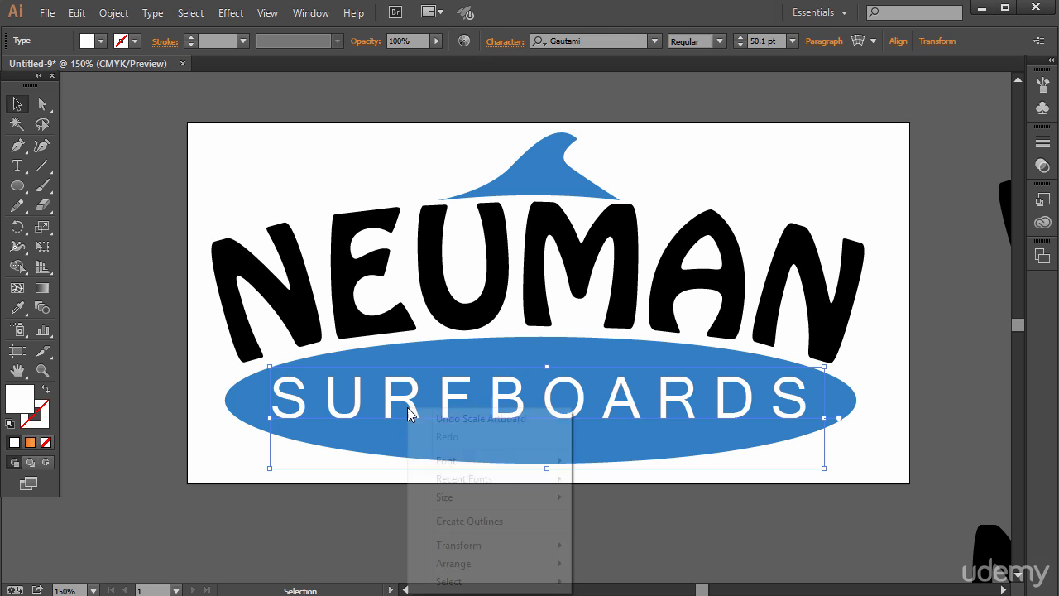
{"action": "left_click", "coordinate": [460, 521]}
{"action": "left_click", "coordinate": [381, 266]}
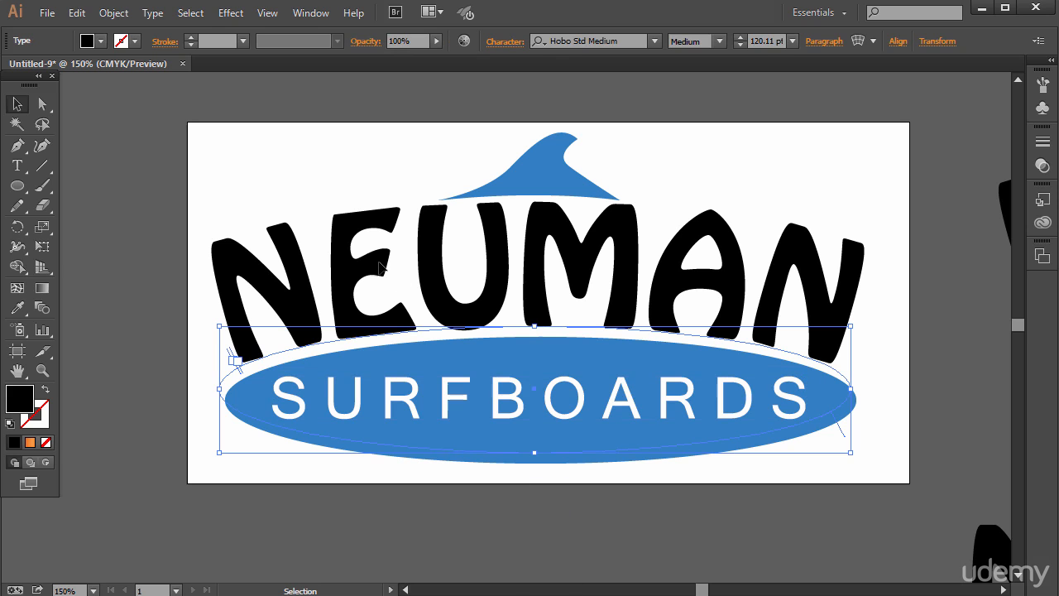
{"action": "right_click", "coordinate": [339, 267]}
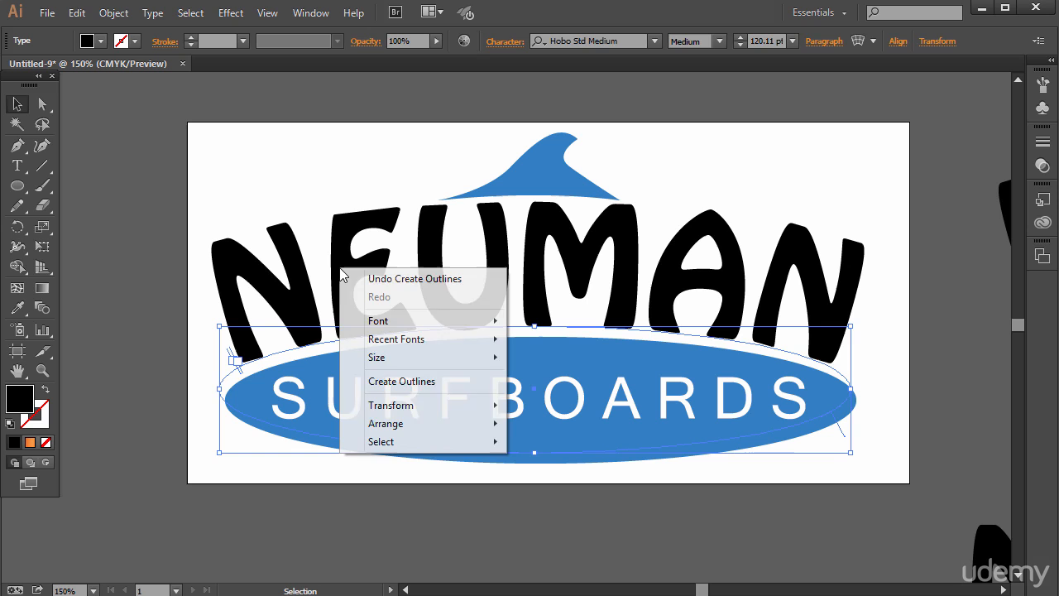
{"action": "left_click", "coordinate": [416, 381]}
{"action": "left_click", "coordinate": [302, 162]}
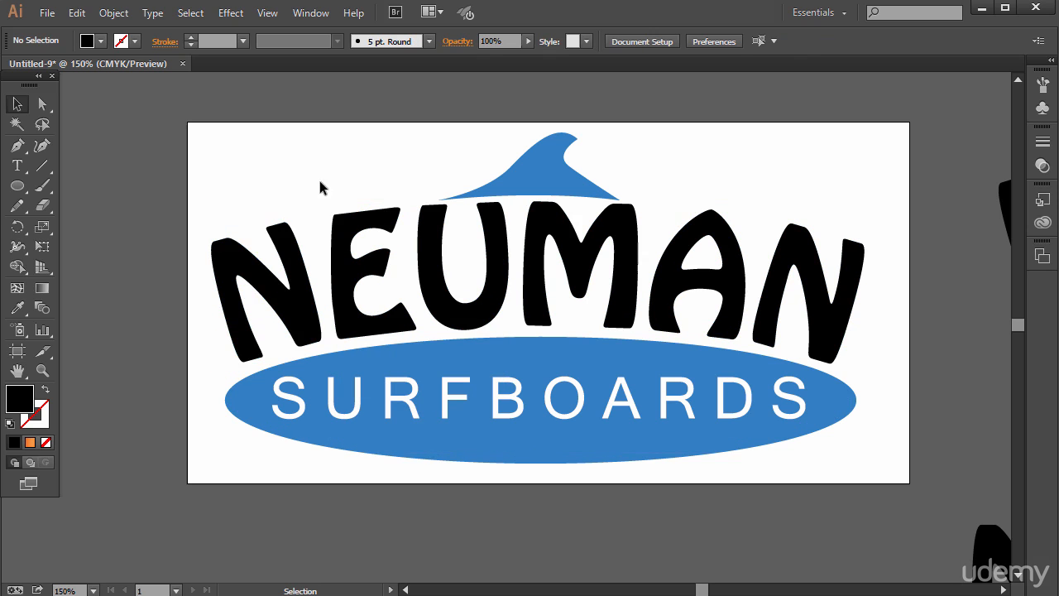
- Try reshaping the outlined NEUMAN by moving single anchor points on the first N's upper right corner and the E's top arm
{"action": "left_click", "coordinate": [300, 245]}
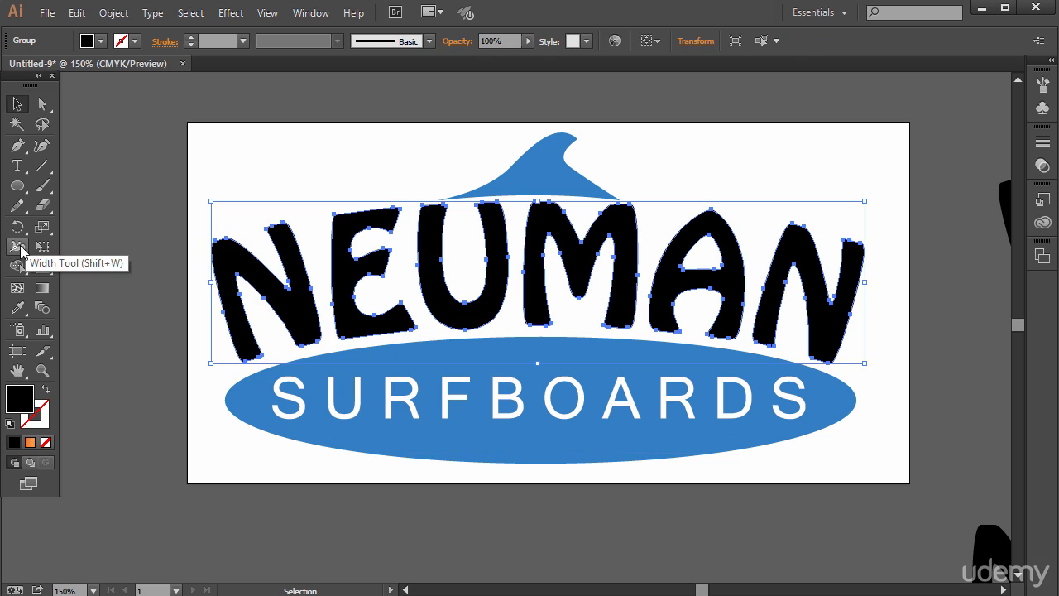
{"action": "left_click", "coordinate": [42, 103]}
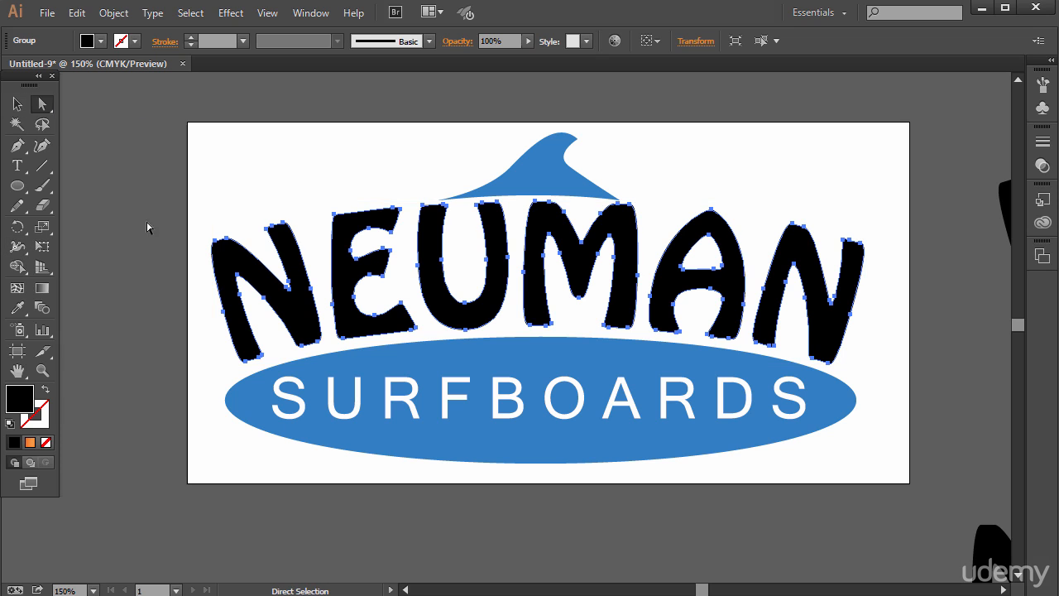
{"action": "left_click", "coordinate": [146, 229]}
{"action": "left_click_drag", "start_coordinate": [283, 229], "coordinate": [300, 218]}
{"action": "left_click", "coordinate": [333, 171]}
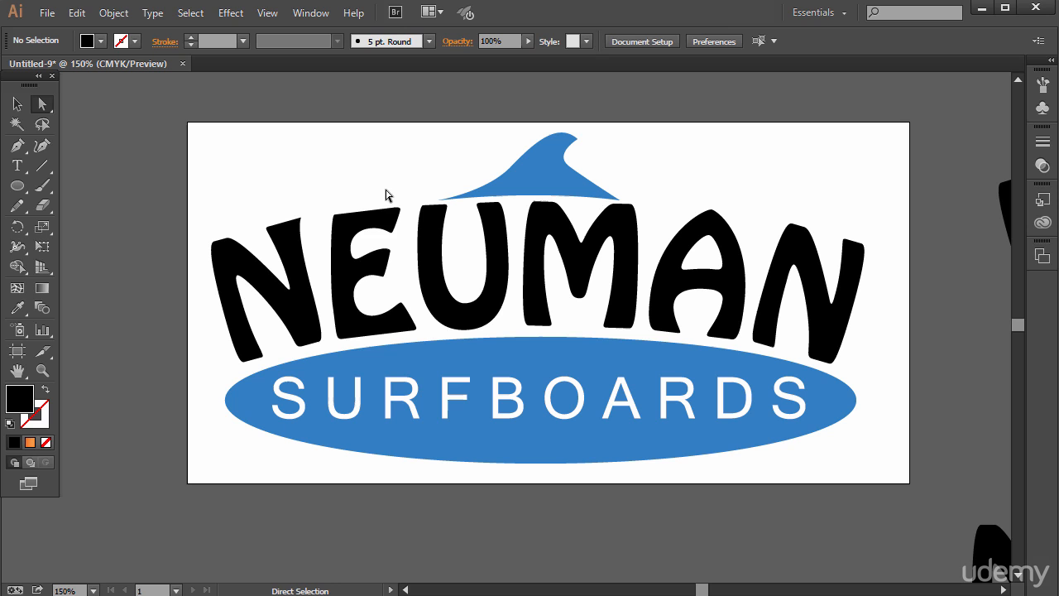
{"action": "left_click", "coordinate": [392, 237]}
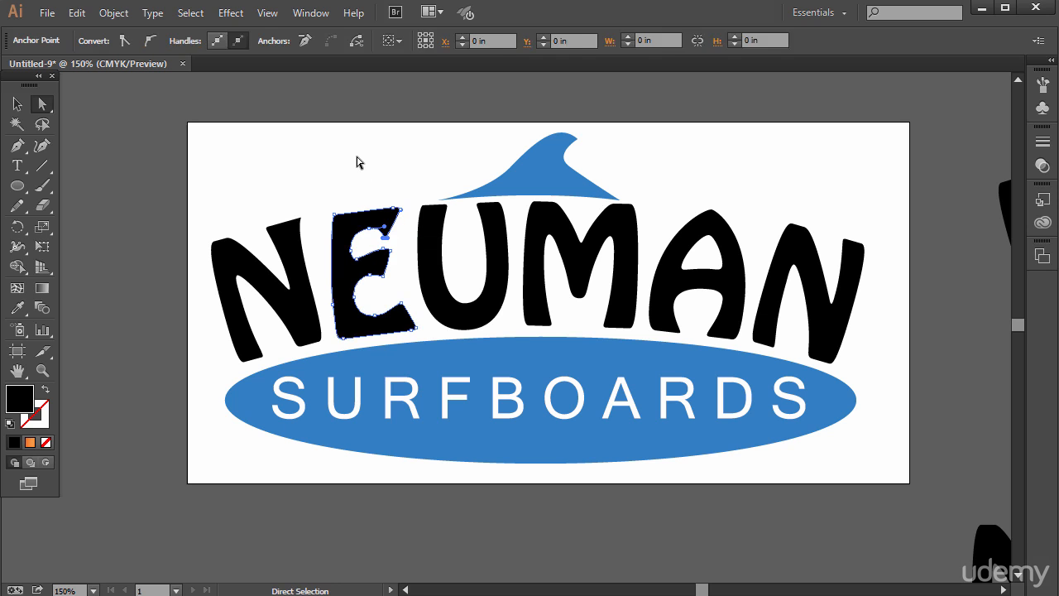
{"action": "left_click", "coordinate": [356, 161]}
- Try raising the A's apex and moving the last N's upper left peak about 0.04 in left and 0.07 in up
{"action": "left_click_drag", "start_coordinate": [712, 210], "coordinate": [719, 201]}
{"action": "left_click", "coordinate": [781, 174]}
{"action": "mouse_move", "coordinate": [792, 224]}
{"action": "left_mouse_down"}
{"action": "mouse_move", "coordinate": [786, 206]}
{"action": "mouse_move", "coordinate": [788, 217]}
{"action": "left_mouse_up"}
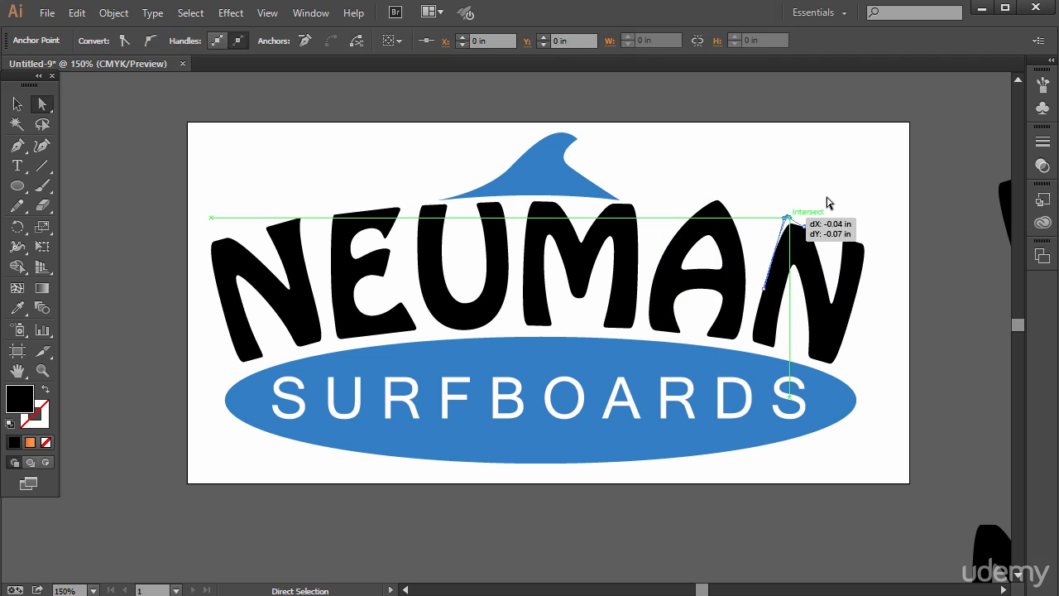
{"action": "left_click", "coordinate": [828, 204]}
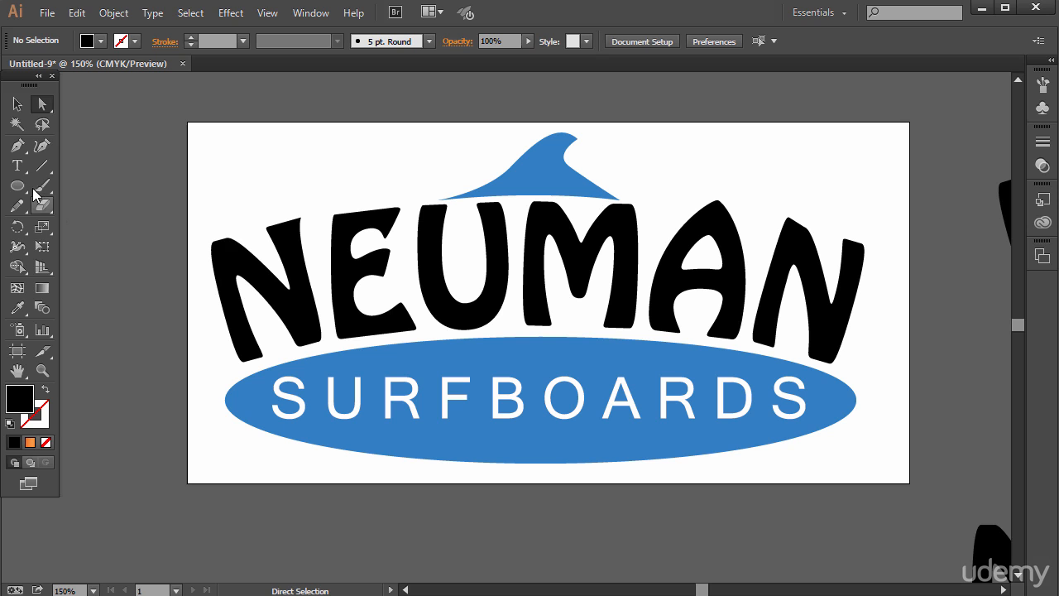
{"action": "left_click", "coordinate": [252, 265]}
{"action": "left_click_drag", "start_coordinate": [19, 255], "coordinate": [99, 289]}
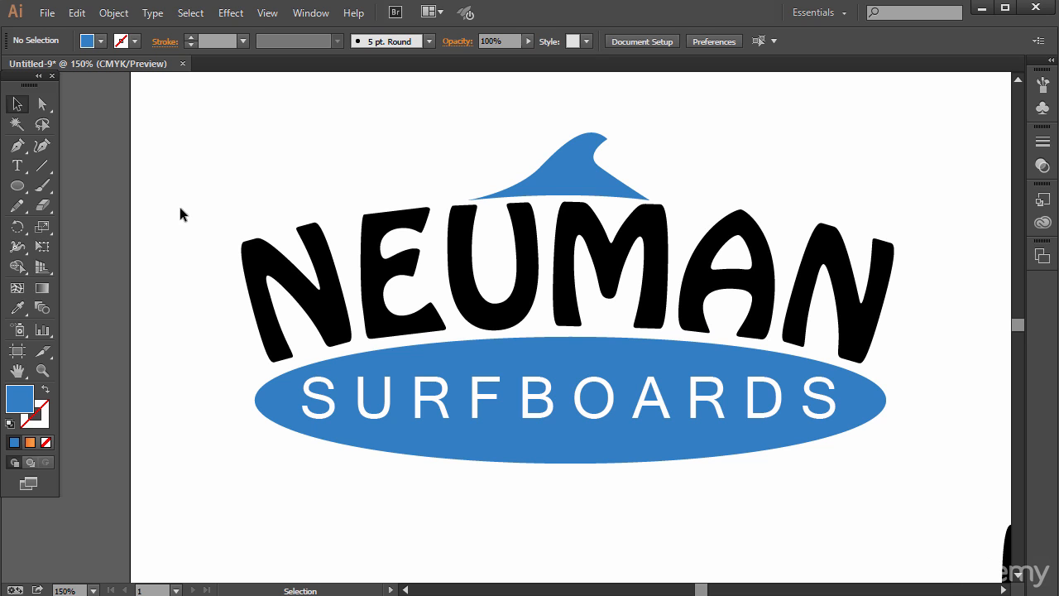
- Open Save for Web and try the JPEG and PNG-8 formats for the logo
{"action": "left_click", "coordinate": [47, 14]}
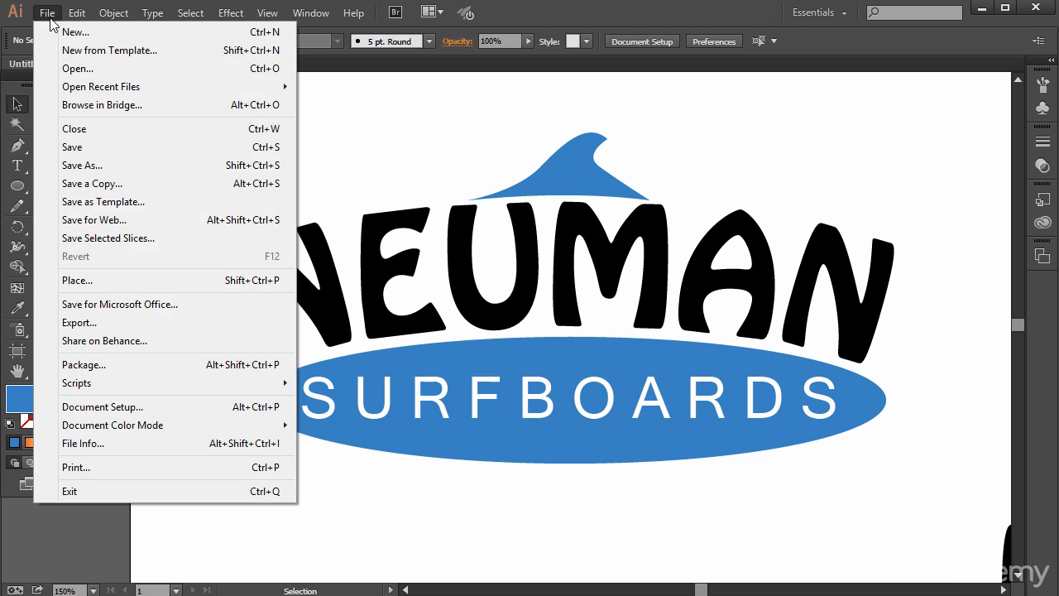
{"action": "left_click", "coordinate": [116, 220]}
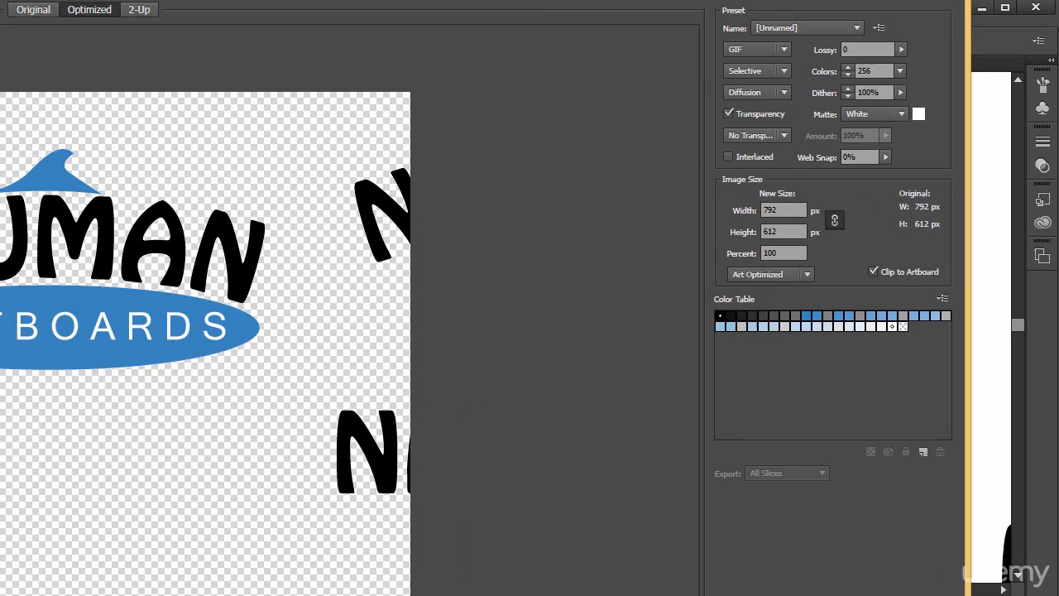
{"action": "left_click_drag", "start_coordinate": [537, 1], "coordinate": [591, 31]}
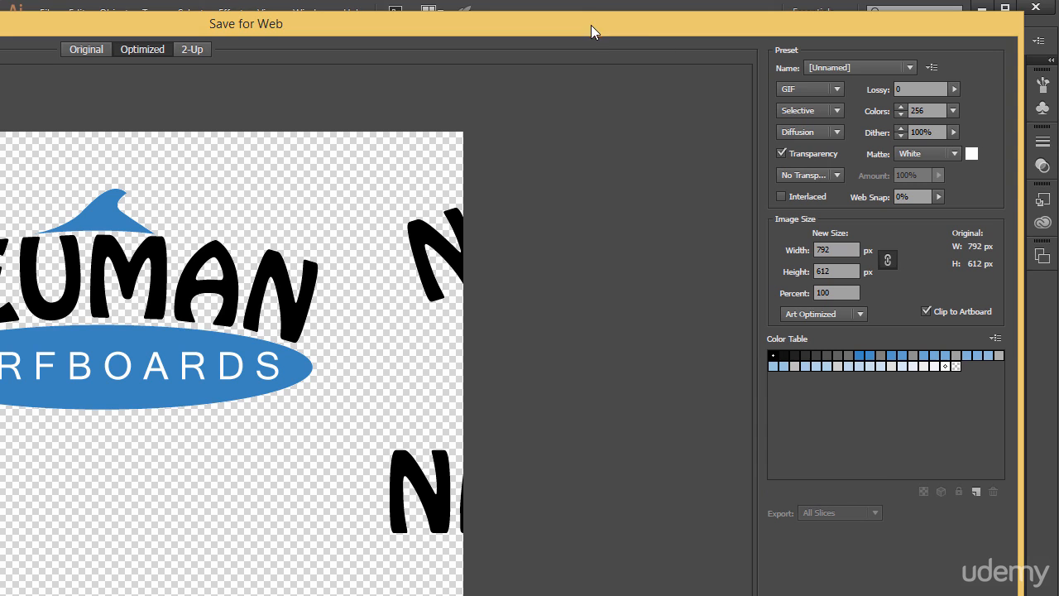
{"action": "left_click", "coordinate": [801, 89]}
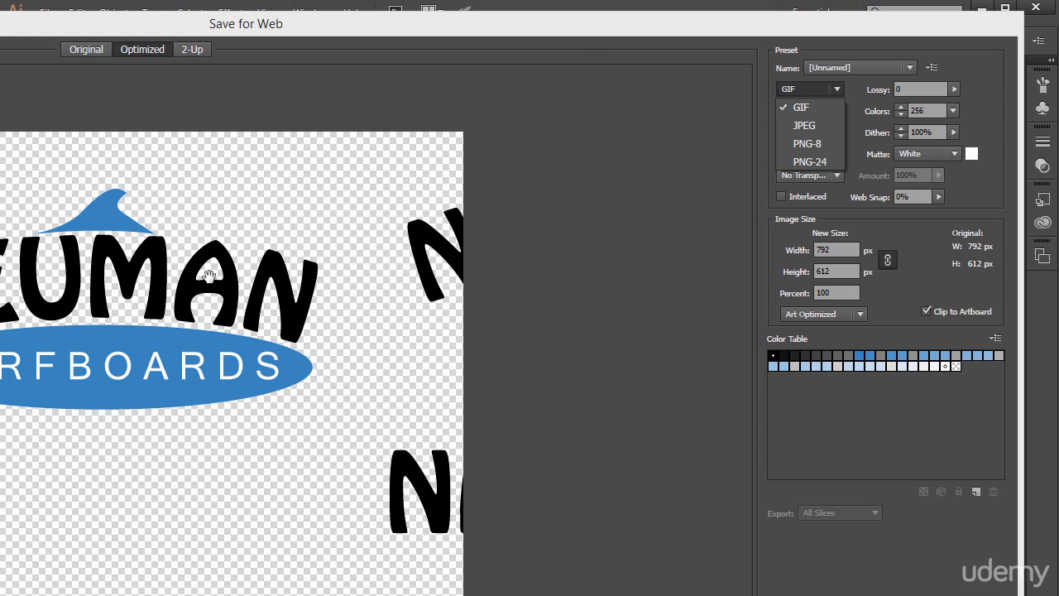
{"action": "left_click", "coordinate": [804, 125]}
{"action": "left_click", "coordinate": [824, 87]}
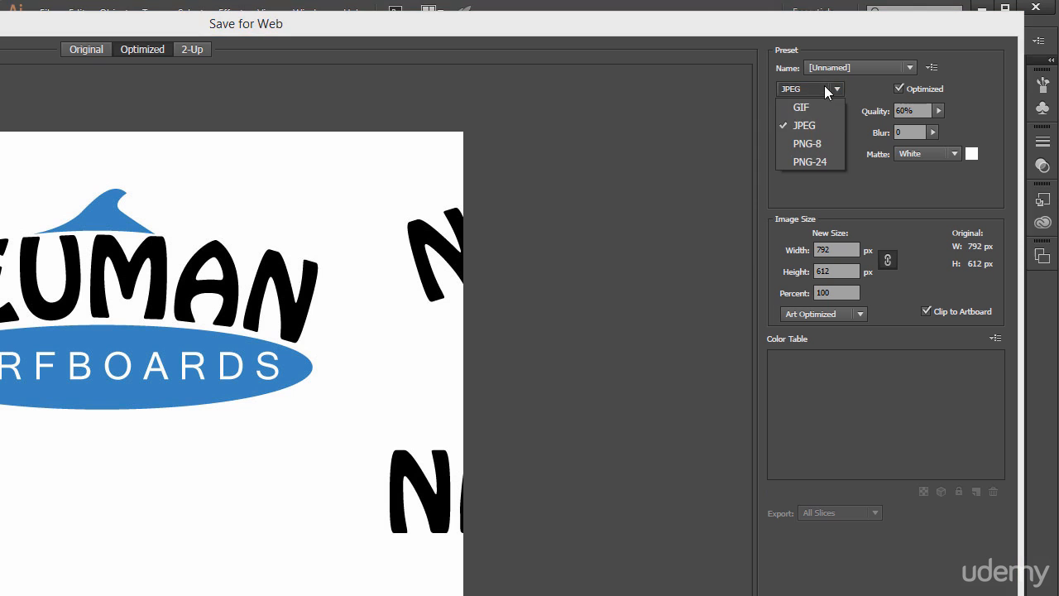
{"action": "left_click", "coordinate": [808, 144]}
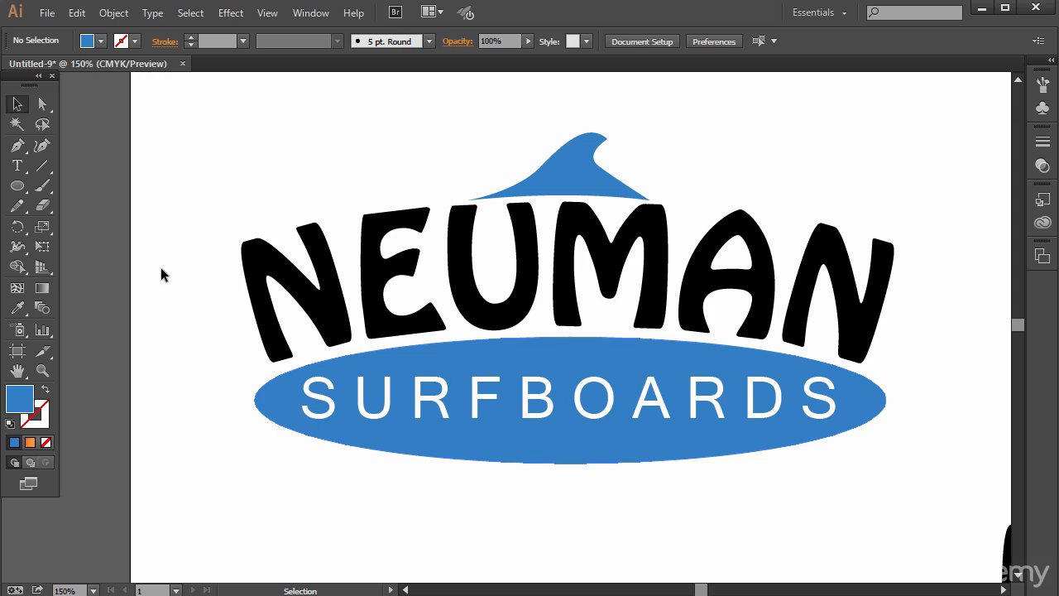
- Crop the artboard's top and bottom edges close to the logo with the Artboard tool, to about 4.05 in high
{"action": "left_click", "coordinate": [17, 351]}
{"action": "scroll", "coordinate": [592, 230], "scroll_direction": "up", "scroll_amount": 2}
{"action": "scroll", "coordinate": [591, 231], "scroll_direction": "up", "scroll_amount": 2}
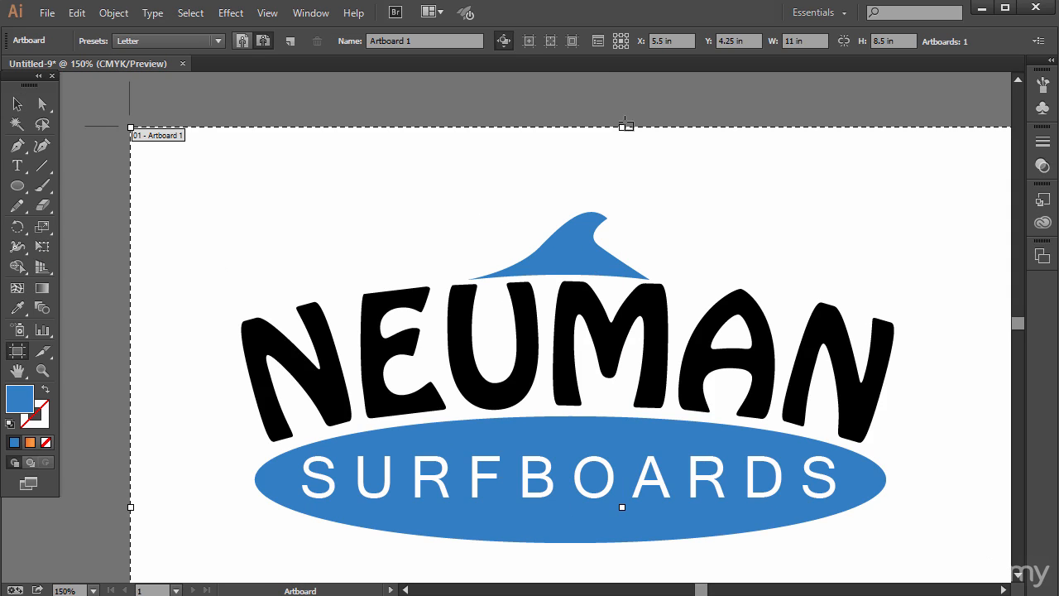
{"action": "left_click_drag", "start_coordinate": [622, 129], "coordinate": [620, 204]}
{"action": "scroll", "coordinate": [735, 307], "scroll_direction": "down", "scroll_amount": 2}
{"action": "scroll", "coordinate": [735, 308], "scroll_direction": "down", "scroll_amount": 10}
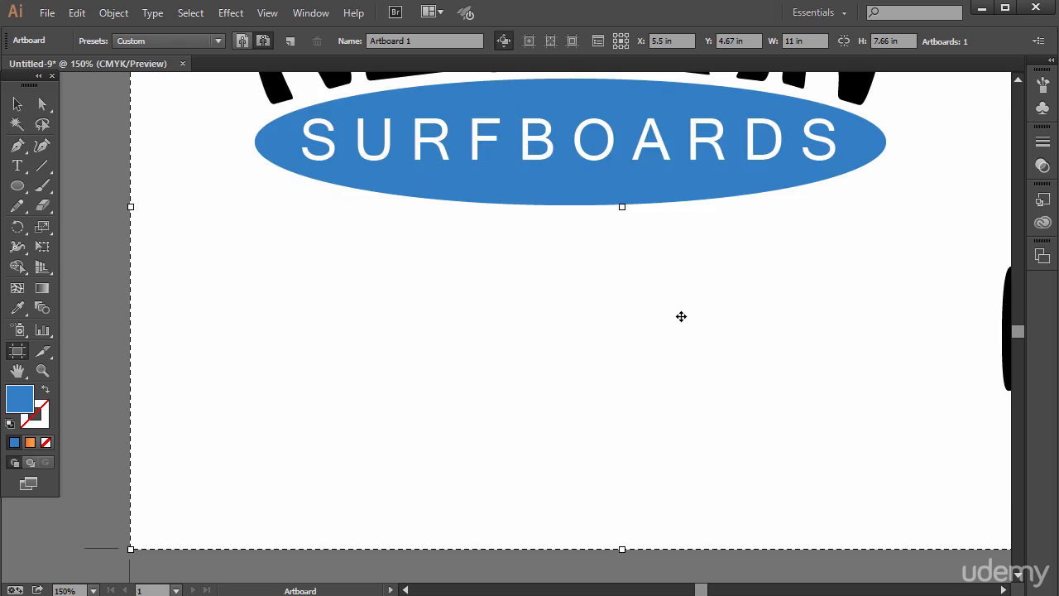
{"action": "left_click_drag", "start_coordinate": [622, 449], "coordinate": [622, 126]}
{"action": "scroll", "coordinate": [905, 317], "scroll_direction": "up", "scroll_amount": 9}
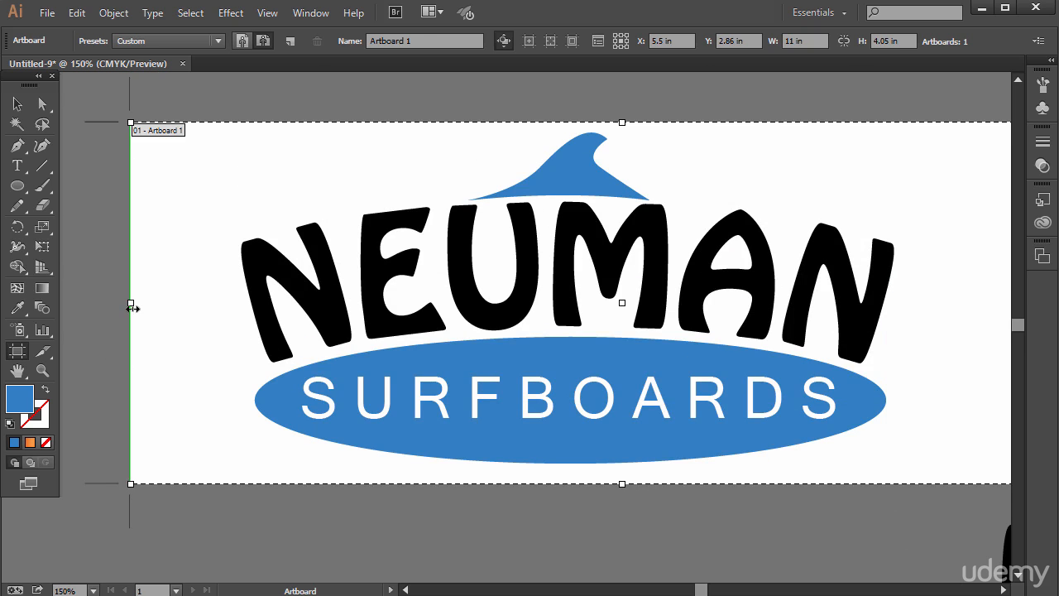
- Pull the artboard's left and right edges in towards the logo, to about 8.08 in wide
{"action": "left_click_drag", "start_coordinate": [130, 302], "coordinate": [217, 289]}
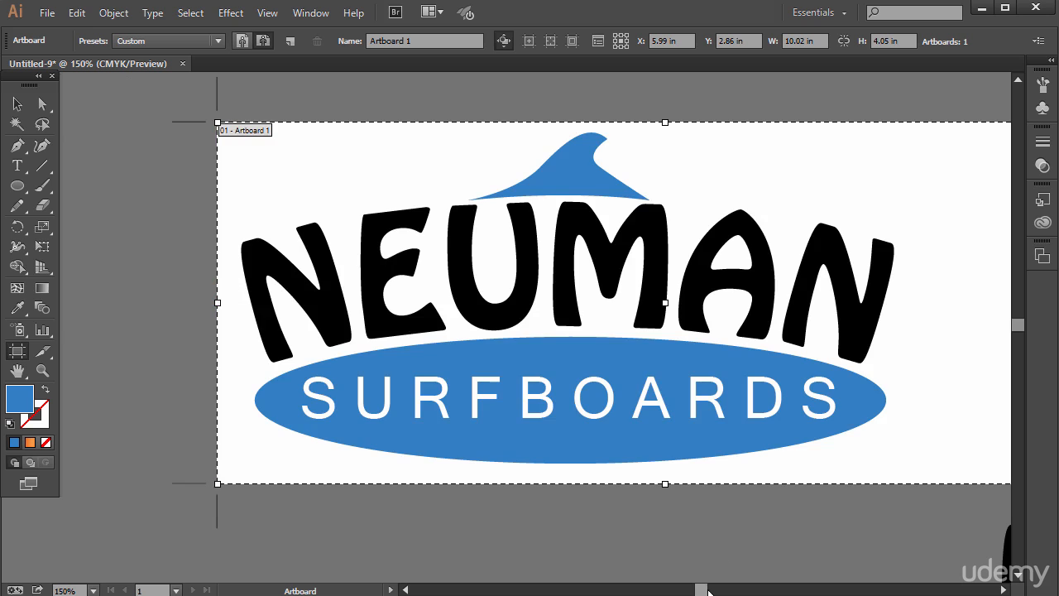
{"action": "left_click_drag", "start_coordinate": [704, 591], "coordinate": [714, 589]}
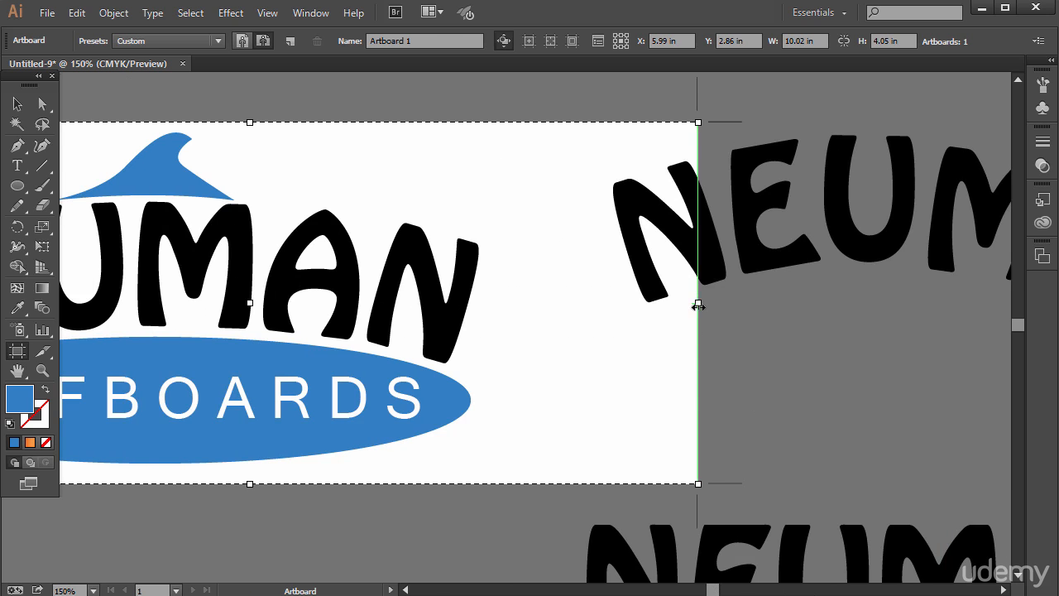
{"action": "left_click_drag", "start_coordinate": [698, 306], "coordinate": [524, 303]}
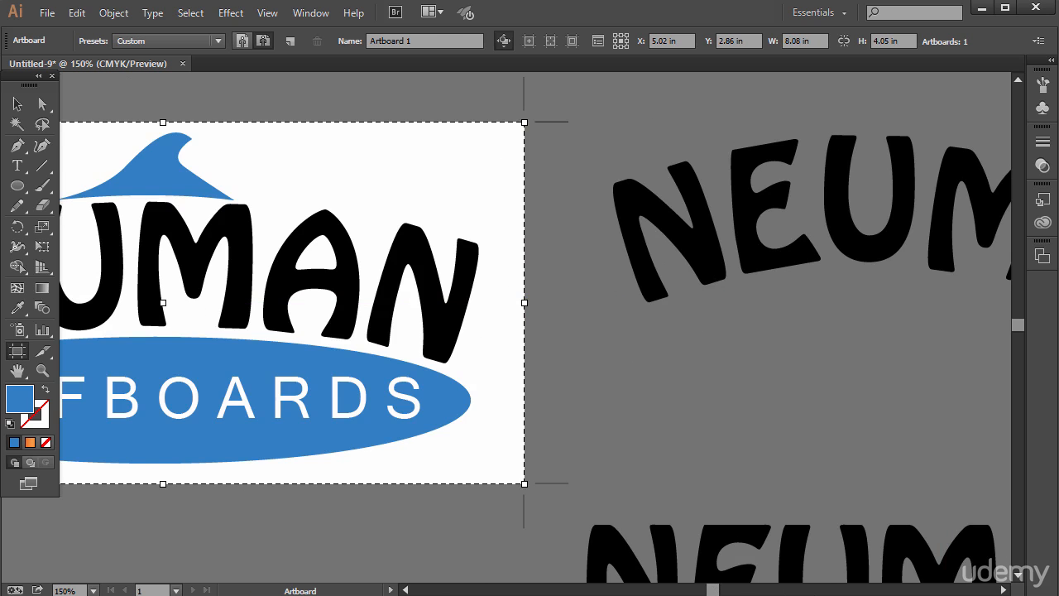
{"action": "left_click_drag", "start_coordinate": [713, 590], "coordinate": [703, 590]}
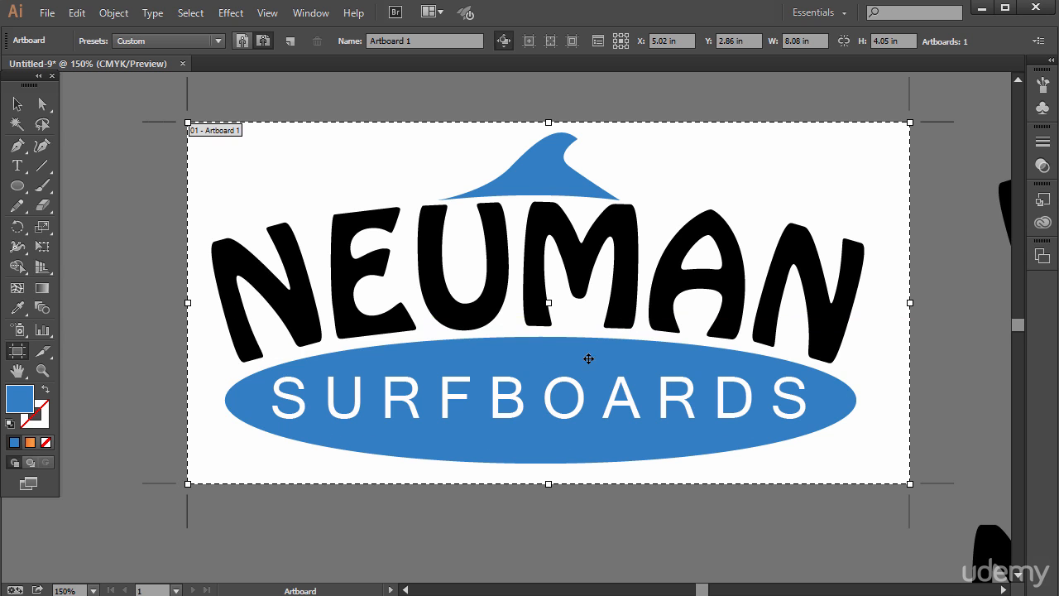
- Check the cropped logo and the file format options in Save for Web, and return to the Selection tool
{"action": "left_click", "coordinate": [48, 18]}
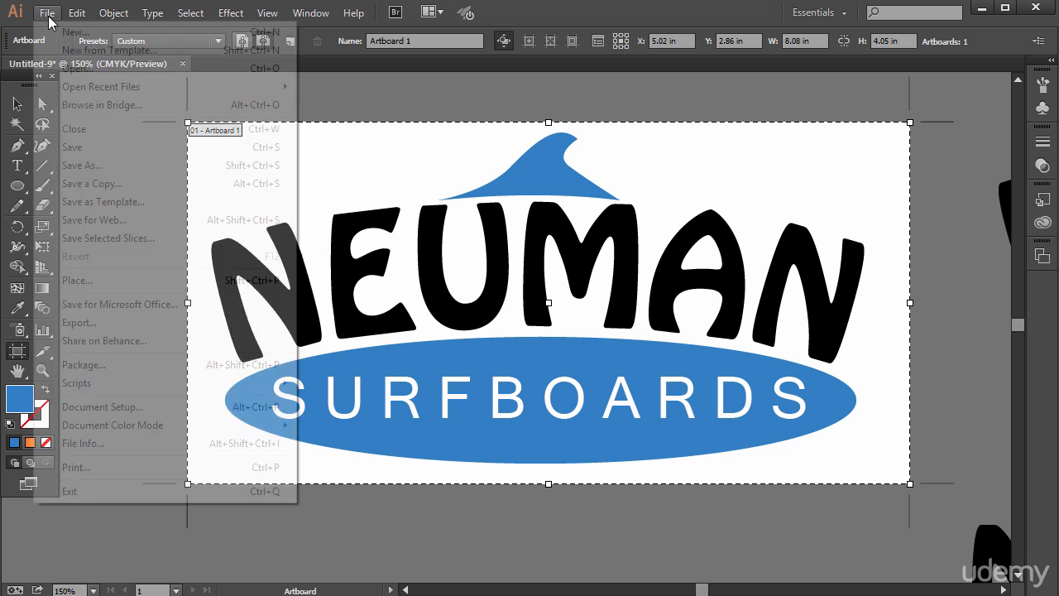
{"action": "left_click", "coordinate": [105, 221]}
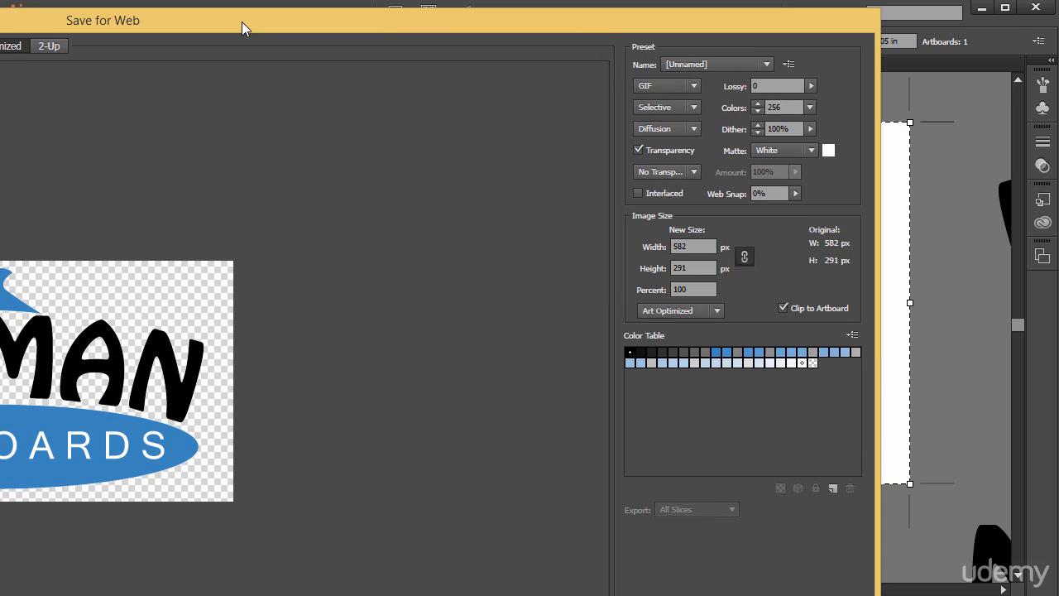
{"action": "left_click", "coordinate": [665, 91]}
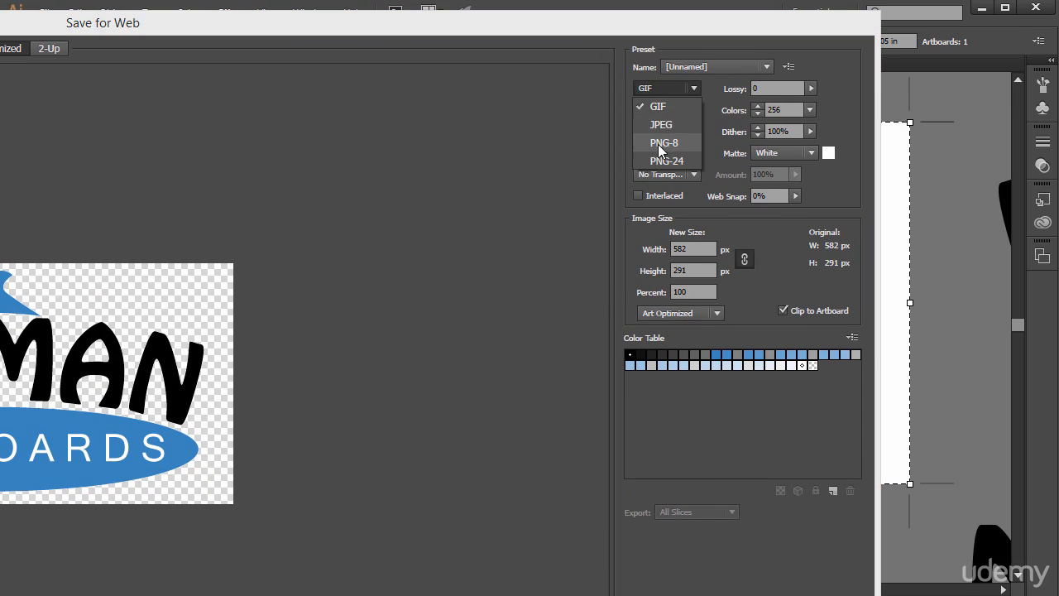
{"action": "left_click", "coordinate": [542, 21]}
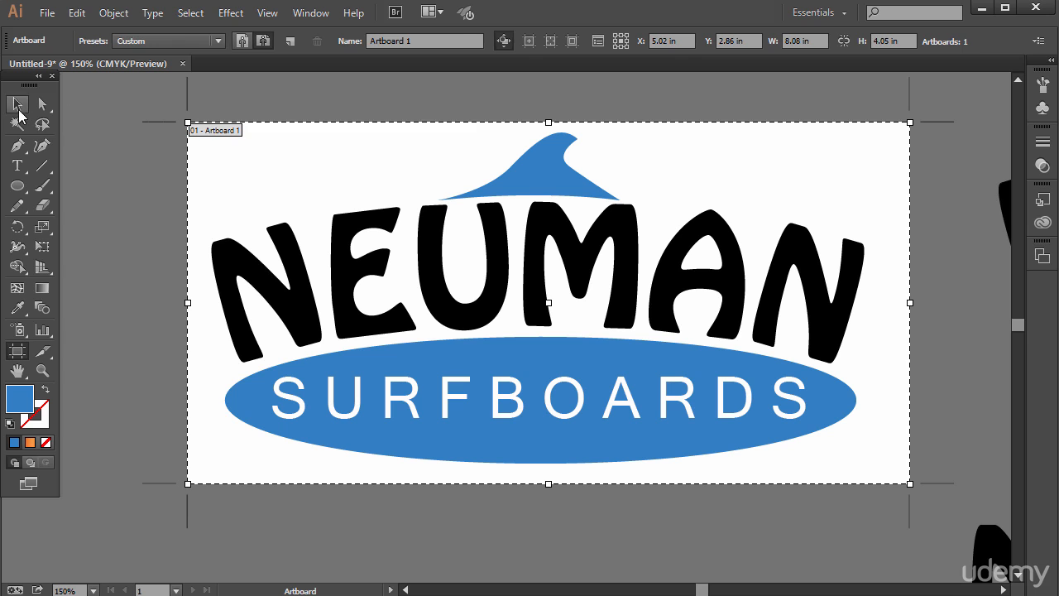
{"action": "left_click", "coordinate": [16, 103]}
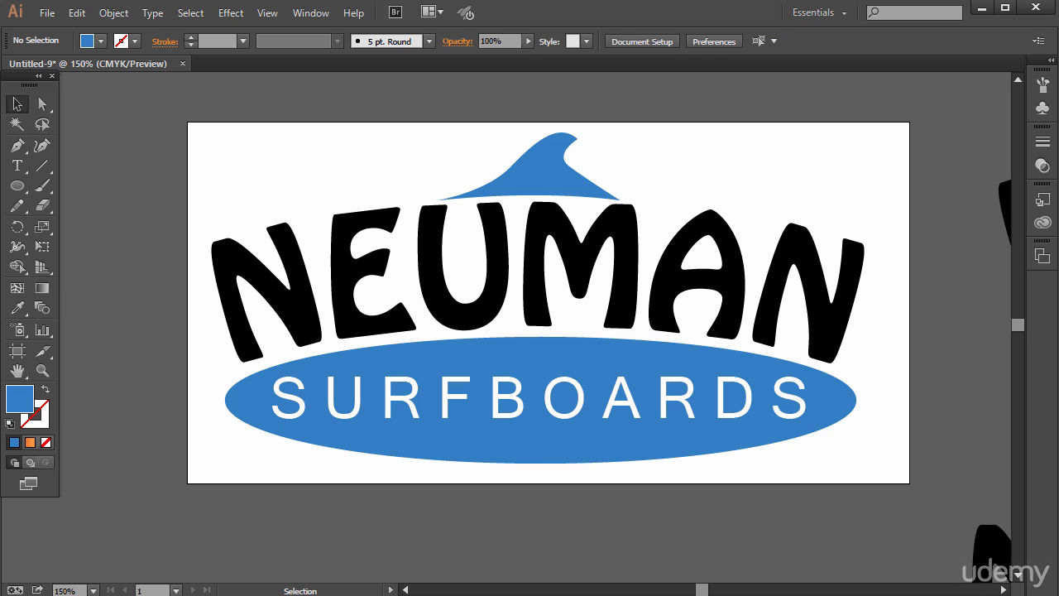